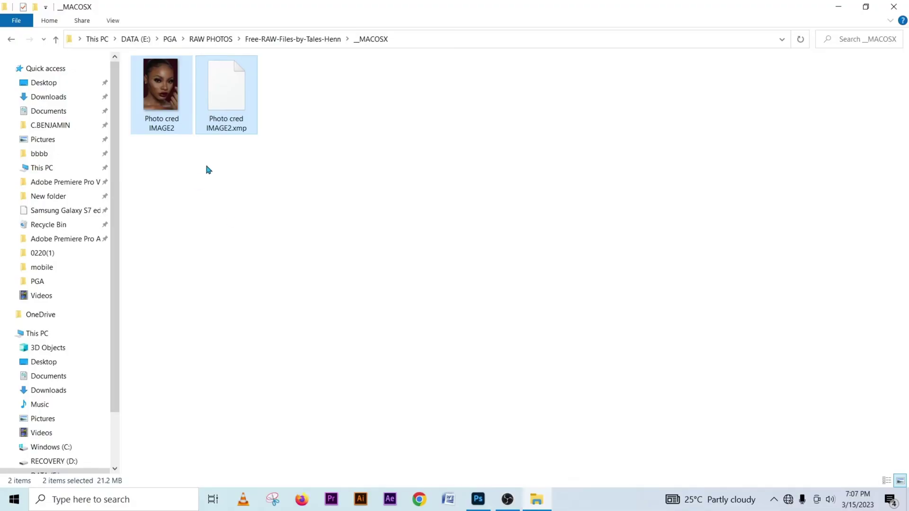
left_click_drag(230, 118, 463, 299)
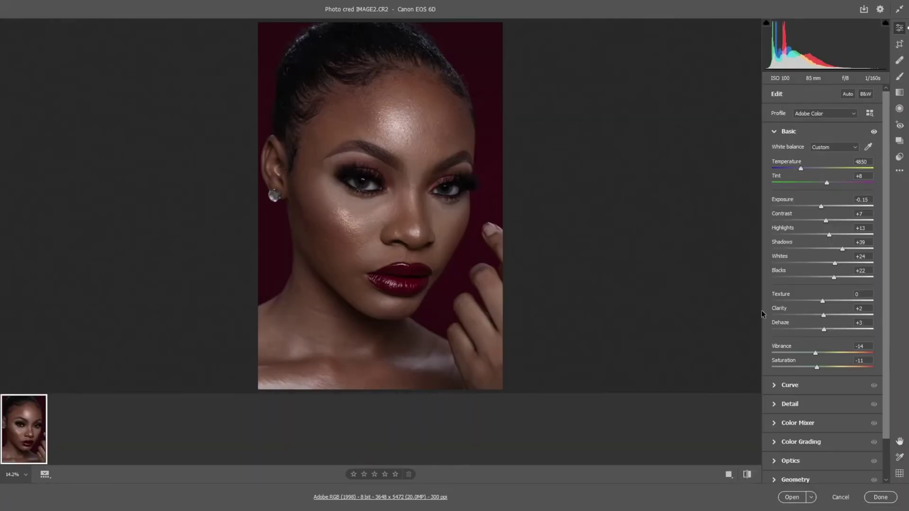
Step: Inspect the portrait's skin up close, and open the raw photo from Camera Raw in Photoshop
left_click_drag(419, 161, 465, 170)
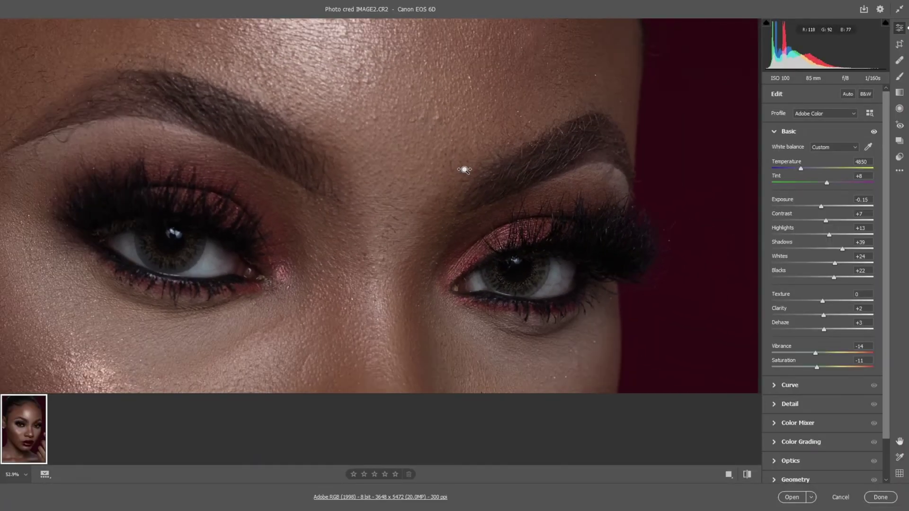
left_click_drag(511, 198, 475, 196)
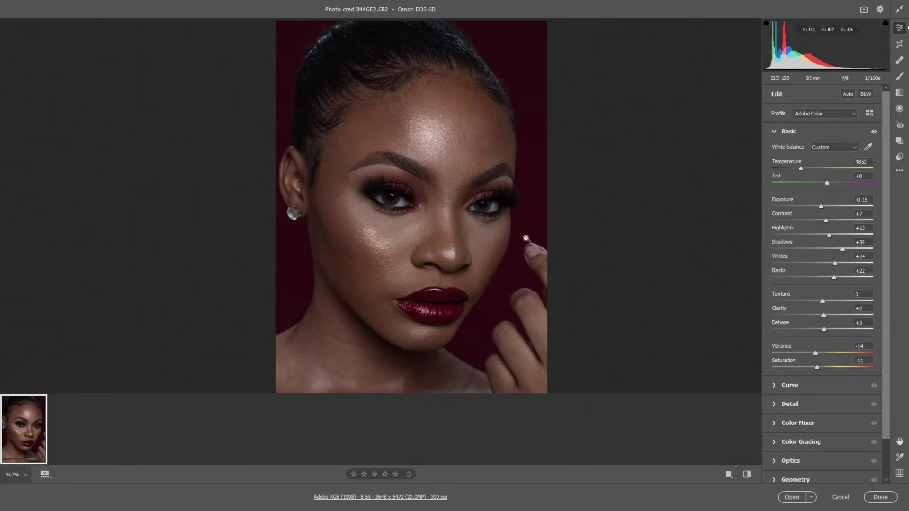
left_click_drag(432, 244, 473, 246)
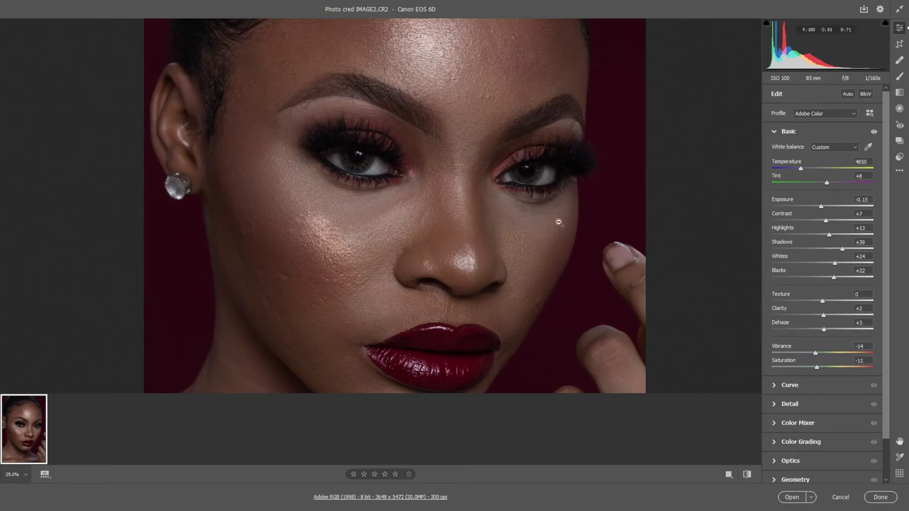
left_click_drag(559, 226, 516, 226)
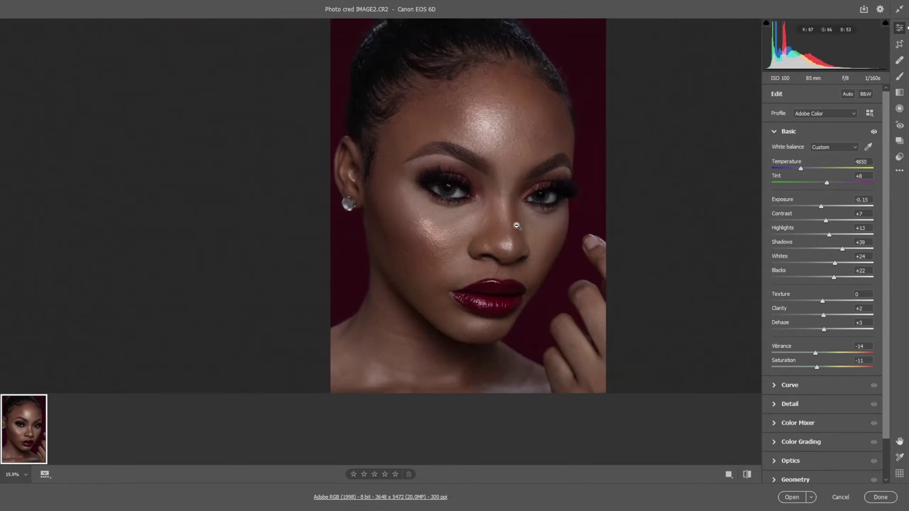
left_click(790, 497)
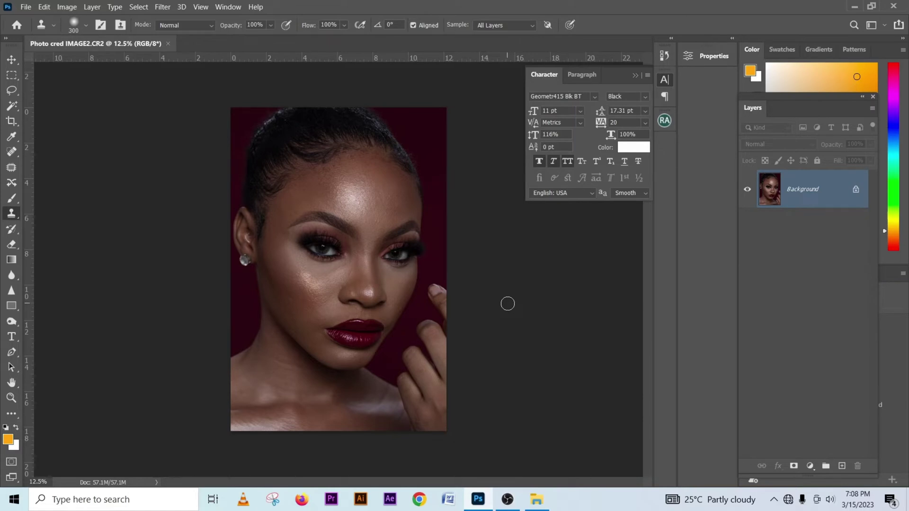
Step: Review the skin texture across the face and duplicate the Background layer twice
scroll(307, 281, "up", 3)
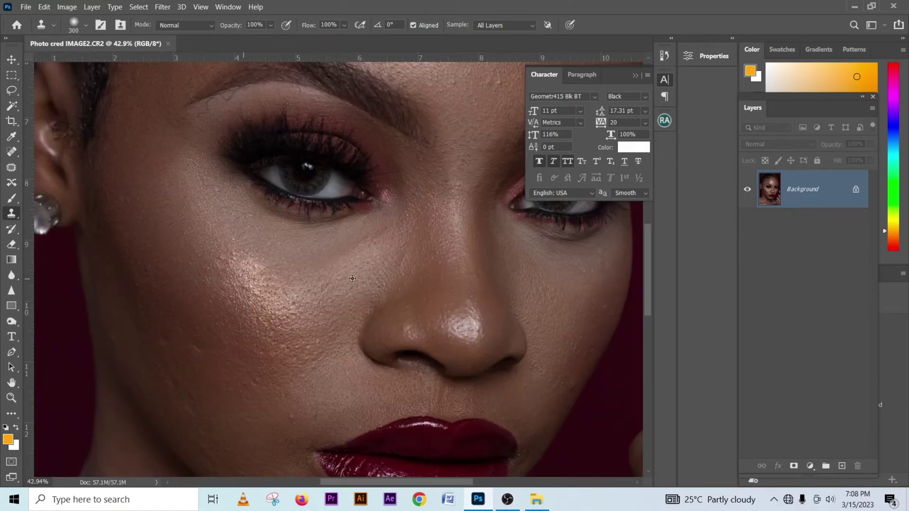
left_click_drag(380, 224, 385, 274)
left_click_drag(397, 389, 393, 252)
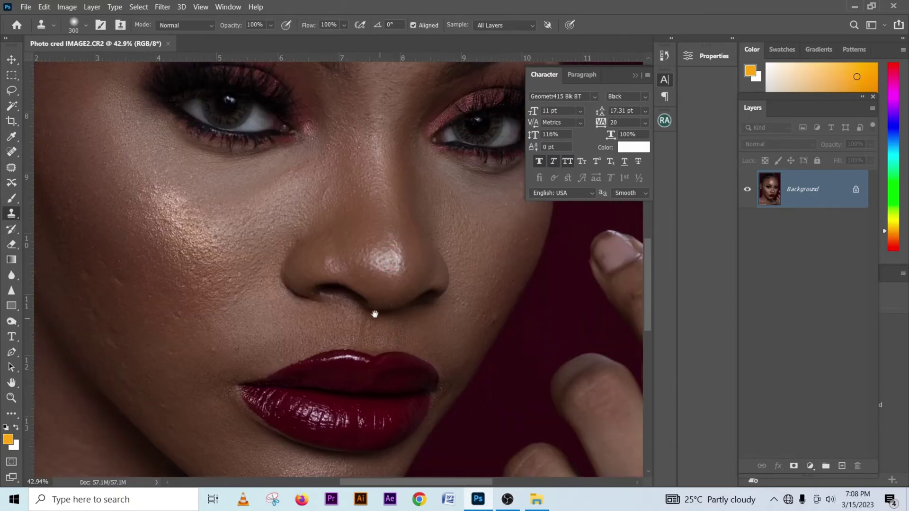
left_click_drag(323, 268, 384, 360)
left_click_drag(338, 243, 347, 361)
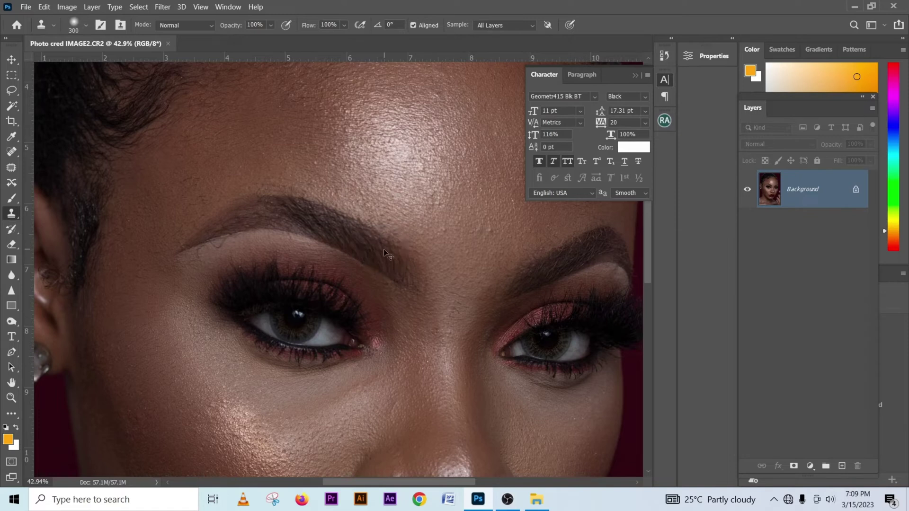
key("ctrl+j")
key("ctrl+j")
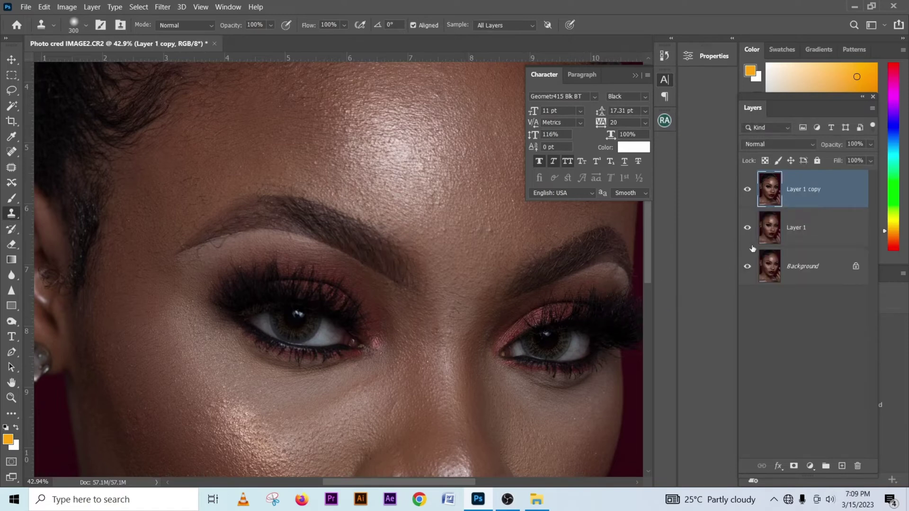
Step: Rename the lower duplicate layer L and the upper one h, and hide h with layer L active
double_click(795, 228)
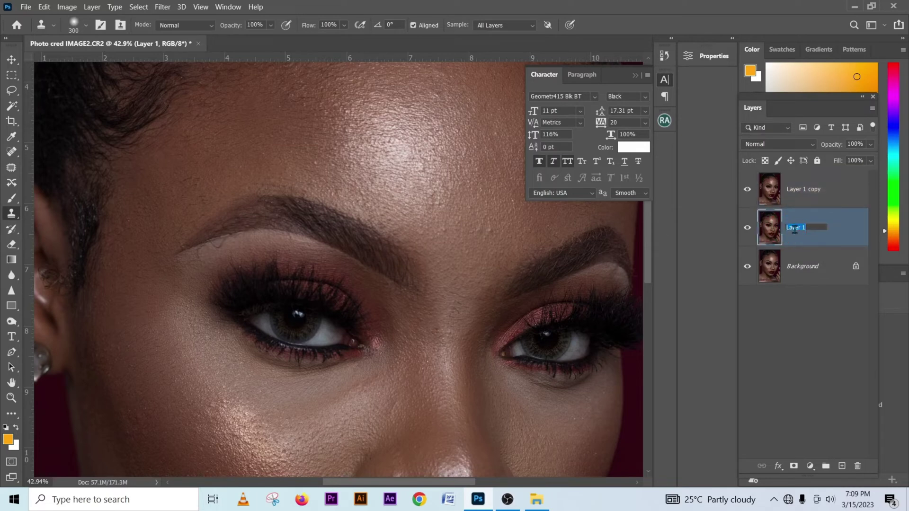
left_click(815, 228)
double_click(801, 189)
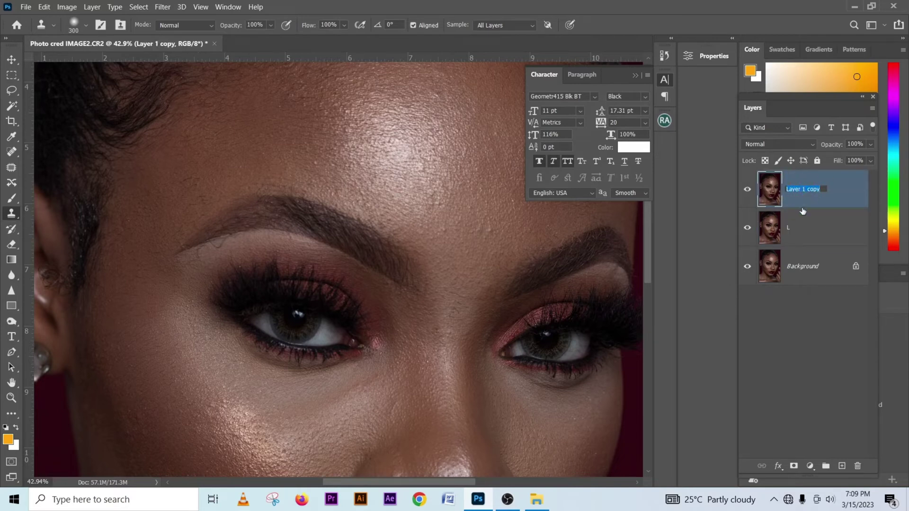
type("h")
left_click(809, 221)
left_click(750, 191)
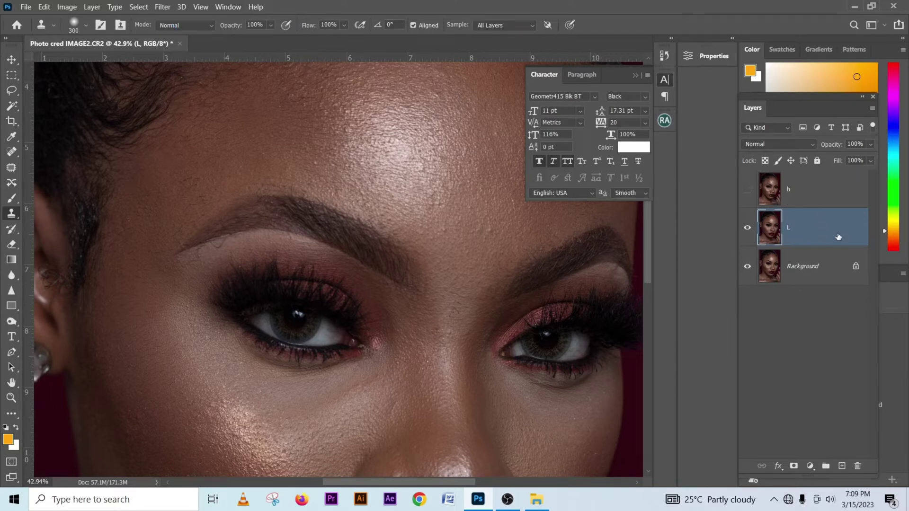
Step: Open Gaussian Blur for the L layer and set its preview to the highlighted cheek skin
left_click(163, 7)
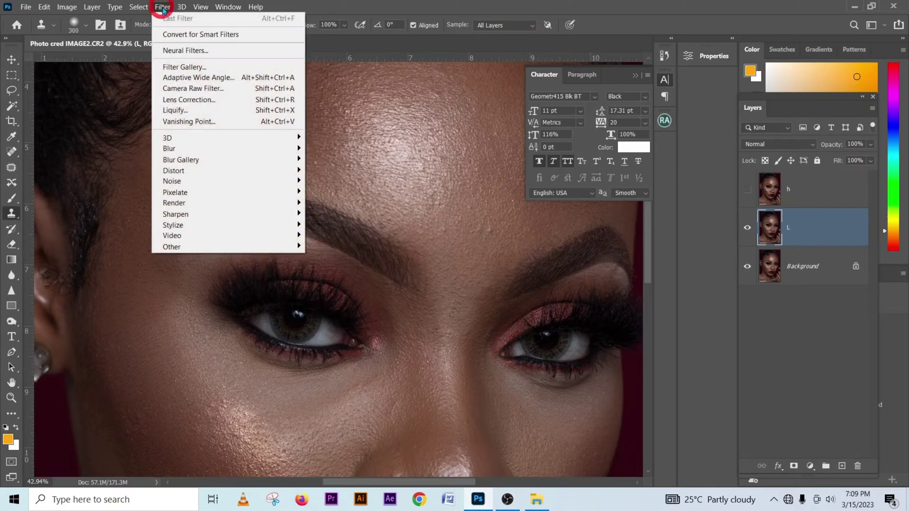
mouse_move(189, 148)
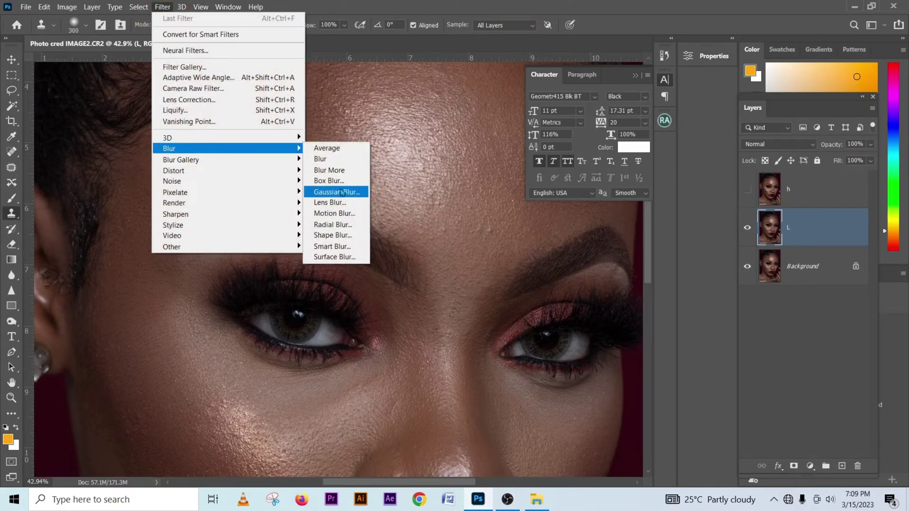
left_click(337, 192)
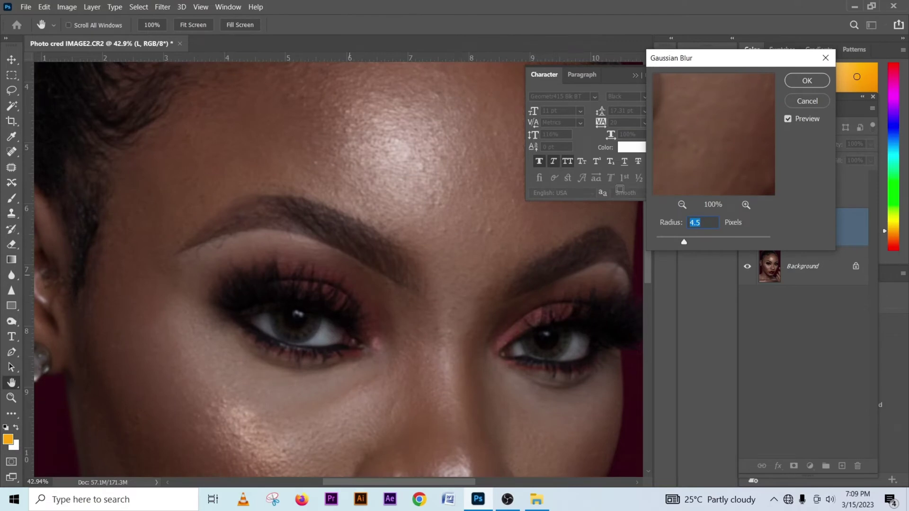
left_click_drag(729, 60, 538, 137)
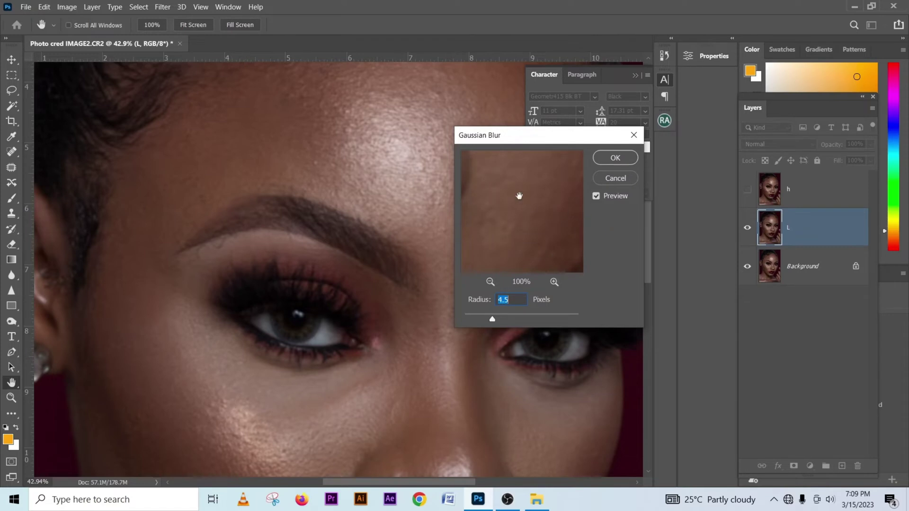
left_click(275, 374)
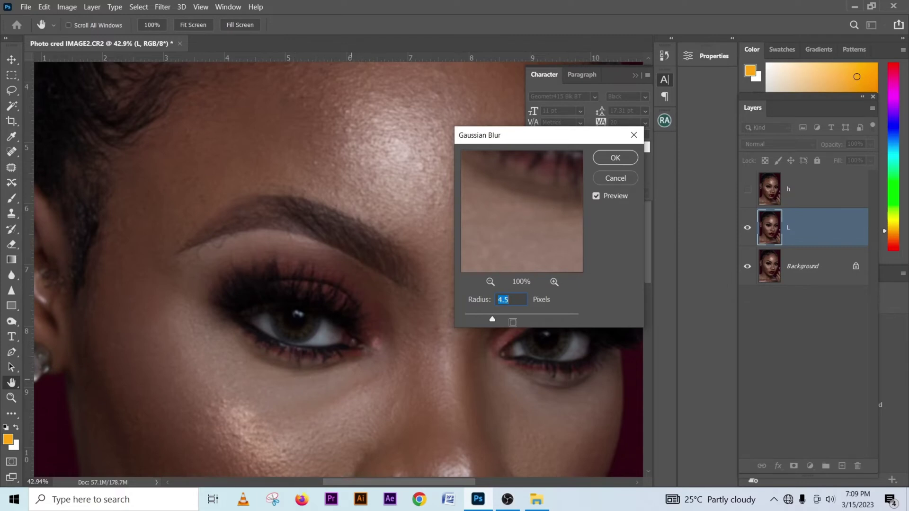
left_click_drag(521, 219, 565, 160)
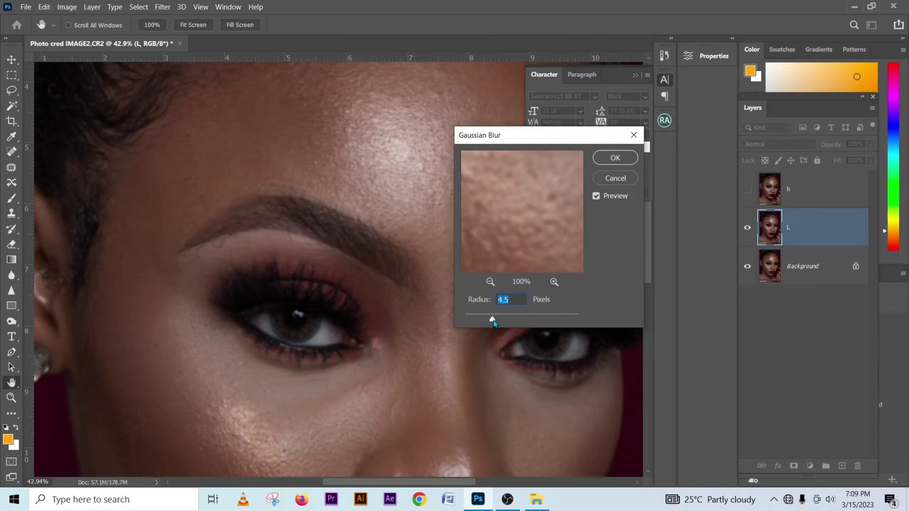
Step: Tune the Gaussian Blur radius against the skin preview to slightly above 9 pixels and apply it to the L layer
left_click_drag(493, 322, 412, 315)
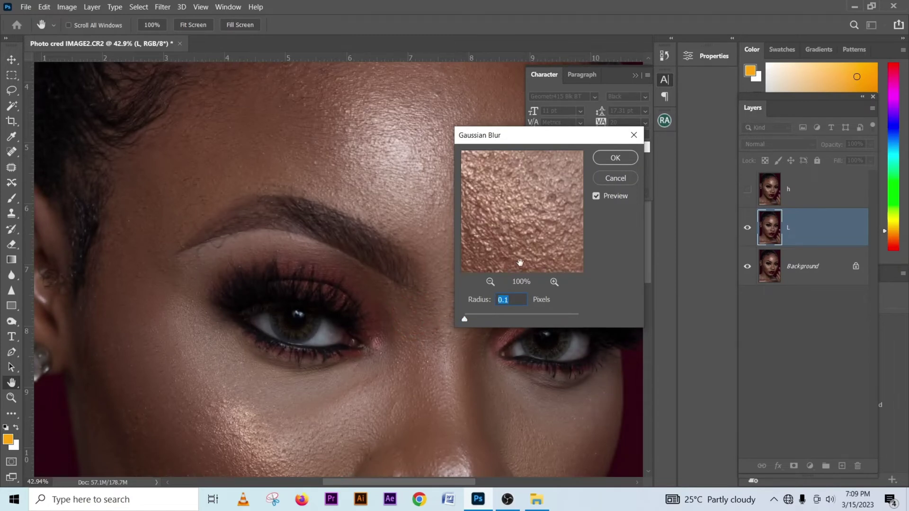
left_click(240, 387)
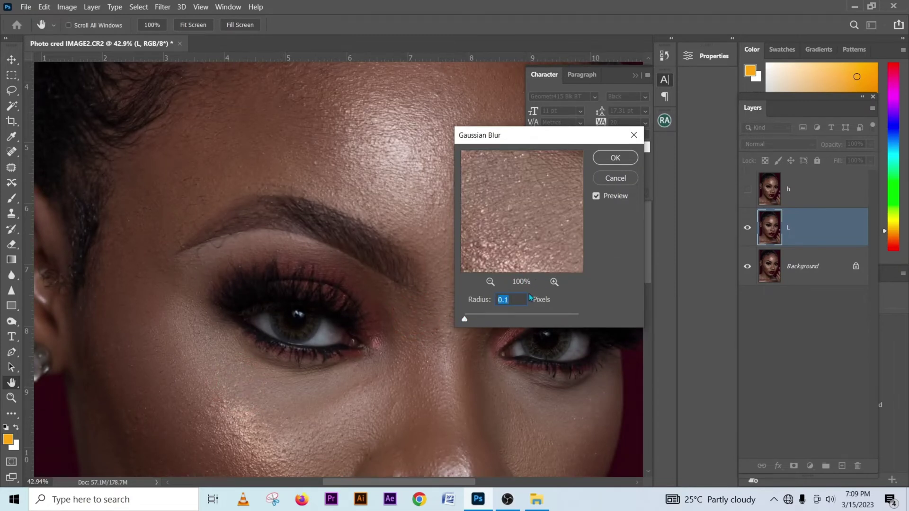
left_click_drag(483, 320, 494, 321)
mouse_move(513, 253)
left_mouse_down()
mouse_move(523, 246)
mouse_move(514, 242)
left_mouse_up()
left_click_drag(494, 321, 506, 321)
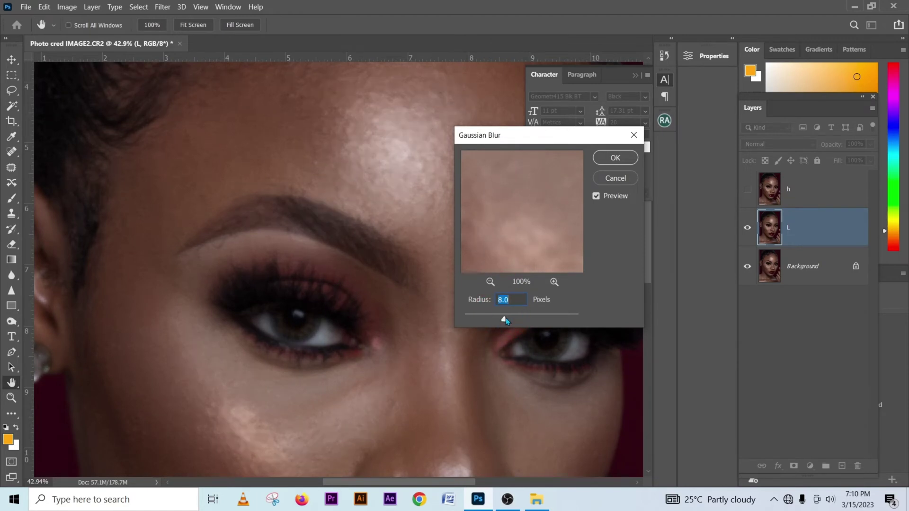
left_click_drag(544, 212, 515, 241)
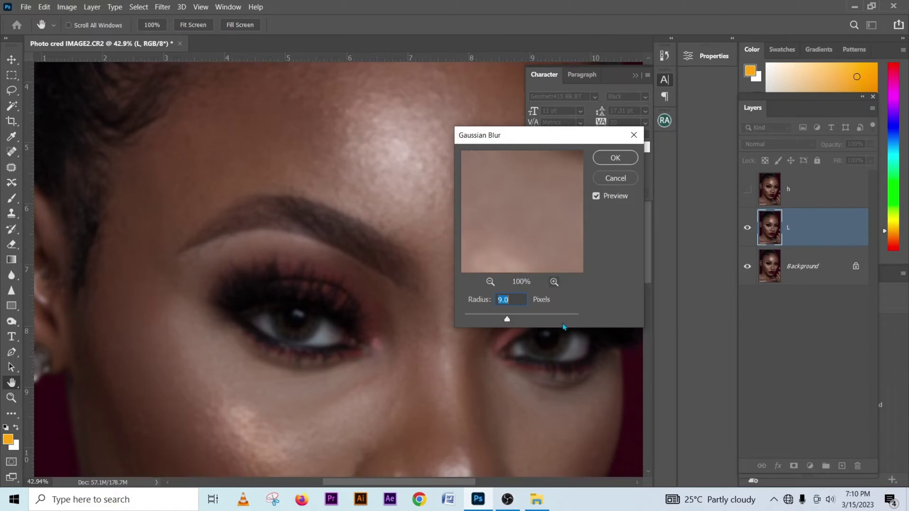
left_click(536, 412)
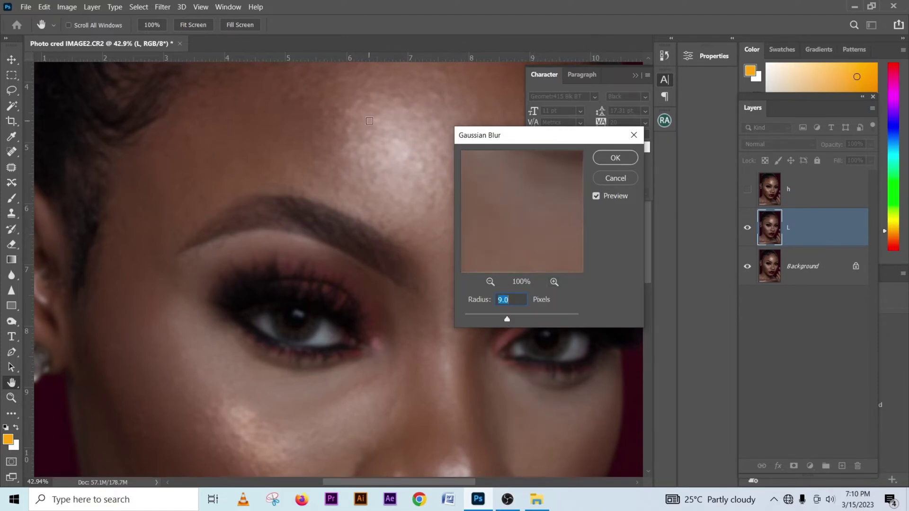
left_click(345, 125)
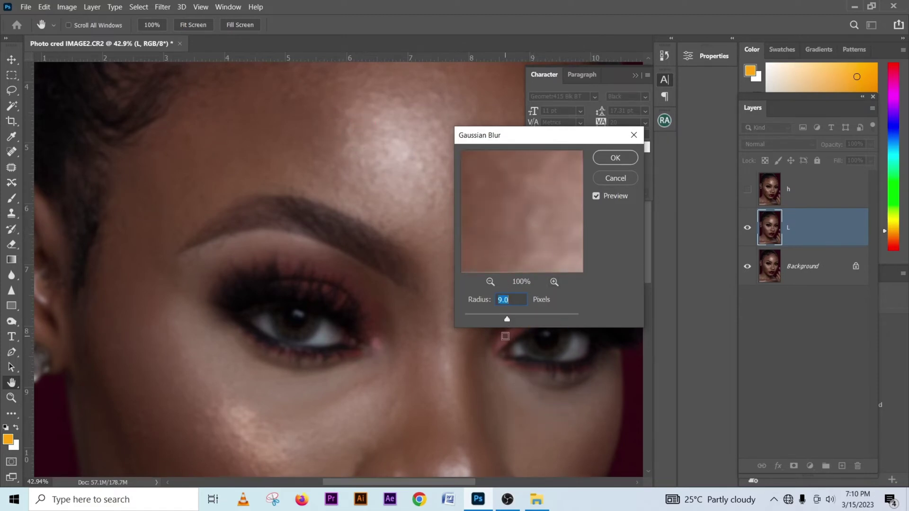
left_click_drag(508, 321, 512, 322)
left_click(615, 158)
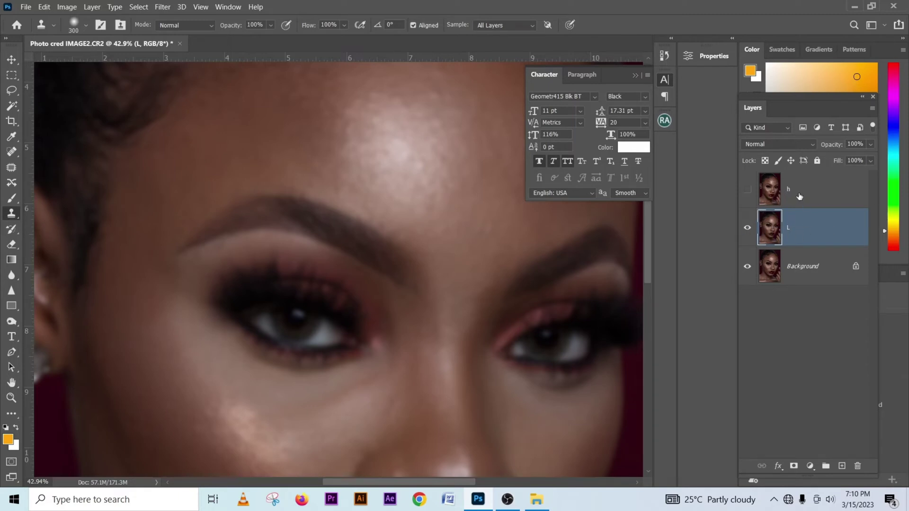
Step: Make the h layer active and visible, and collapse the floating Character settings
left_click(816, 192)
left_click(748, 189)
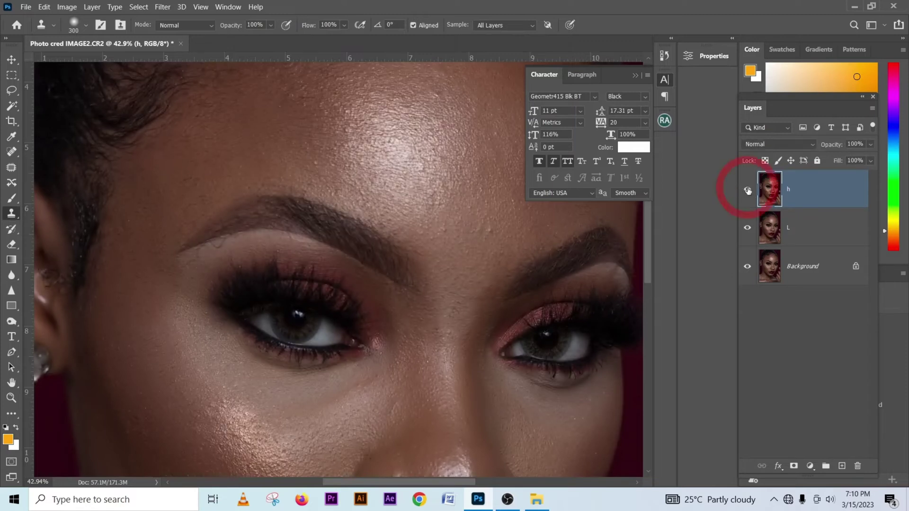
left_click(637, 76)
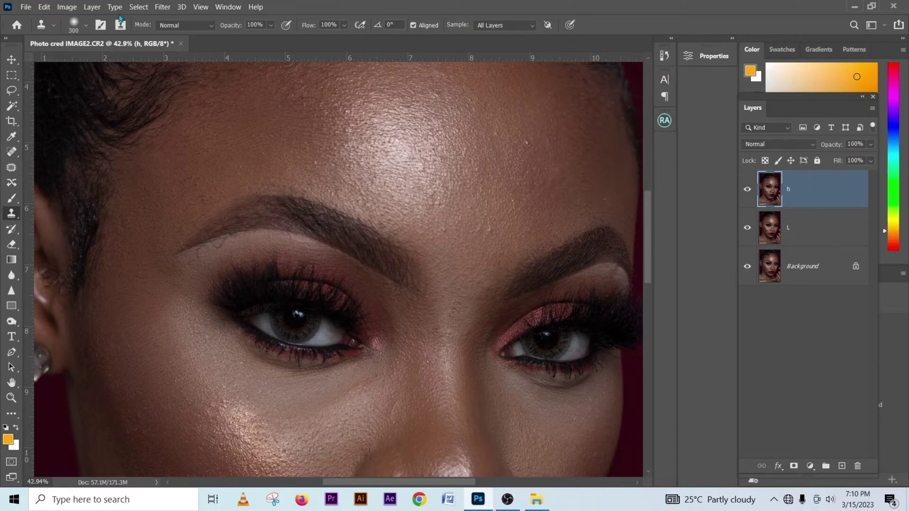
Step: Use Apply Image on the h layer with layer L as the source, Subtract blending and a scale of 2
left_click(71, 7)
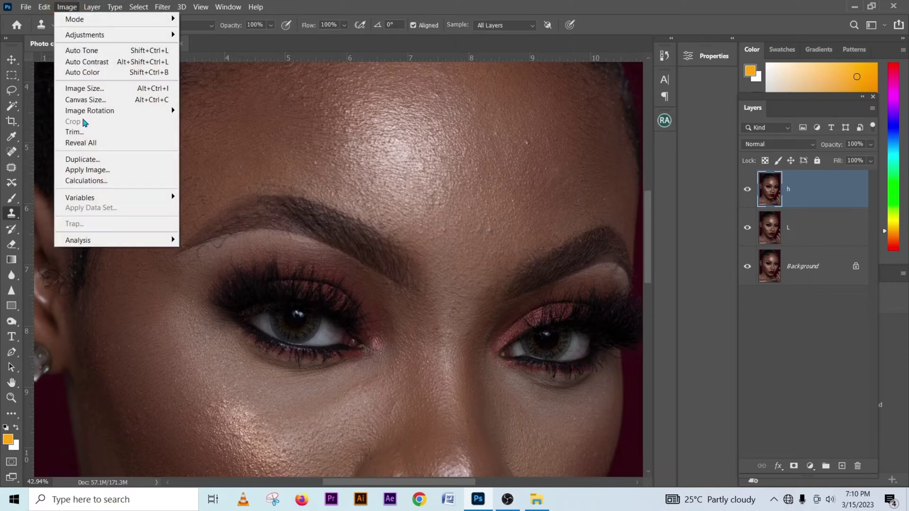
left_click(88, 170)
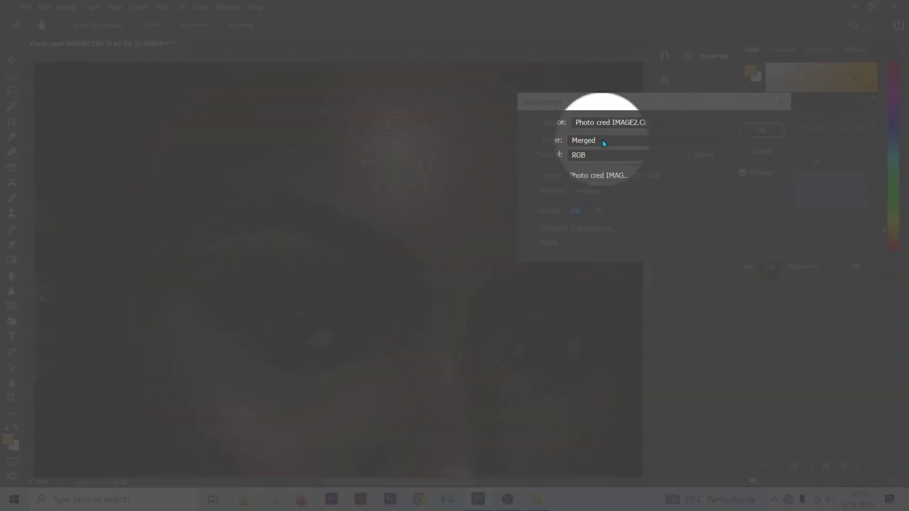
left_click(602, 140)
left_click(578, 183)
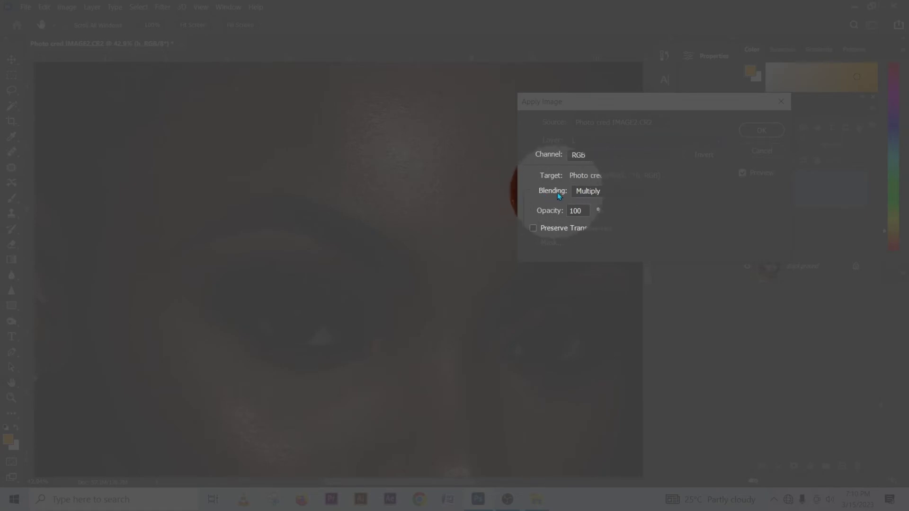
left_click(604, 192)
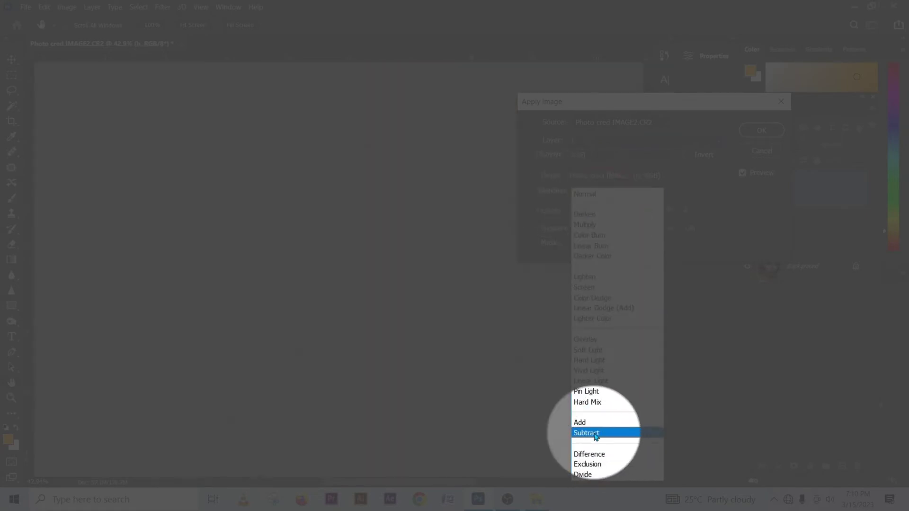
left_click(596, 436)
type("2")
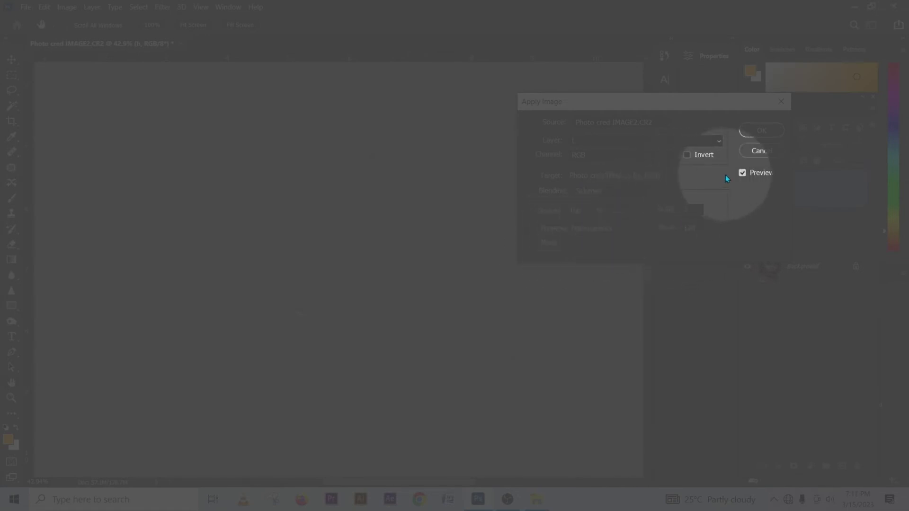
left_click(761, 131)
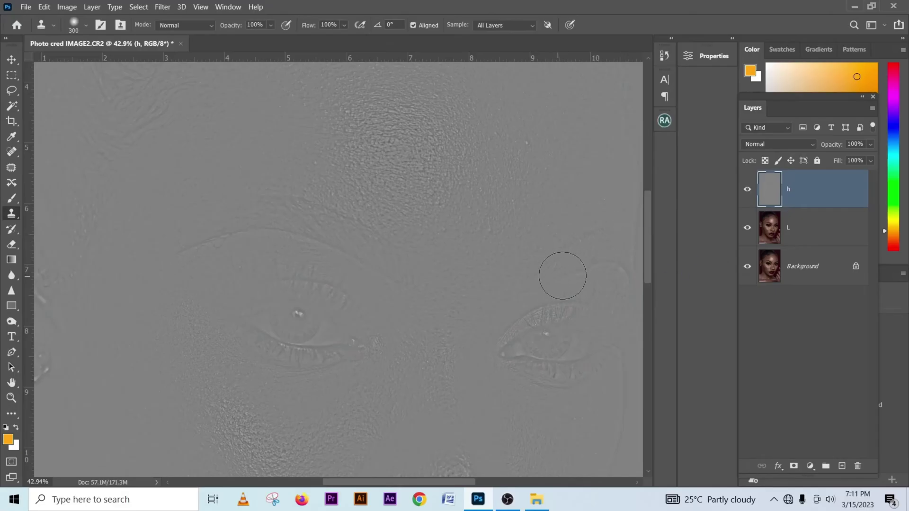
left_click_drag(518, 304, 478, 148)
left_click_drag(419, 277, 499, 203)
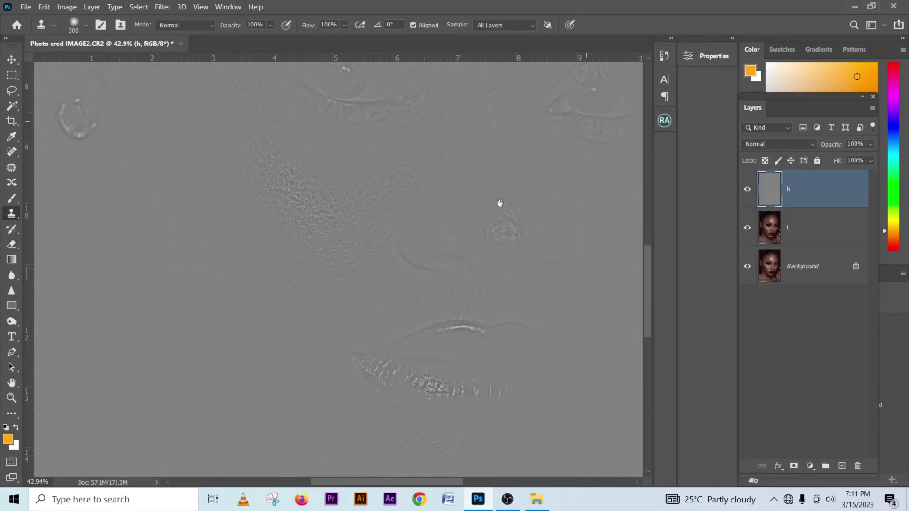
Step: Set the h layer's blend mode to Linear Light
scroll(498, 224, "down", 5)
scroll(492, 227, "down", 1)
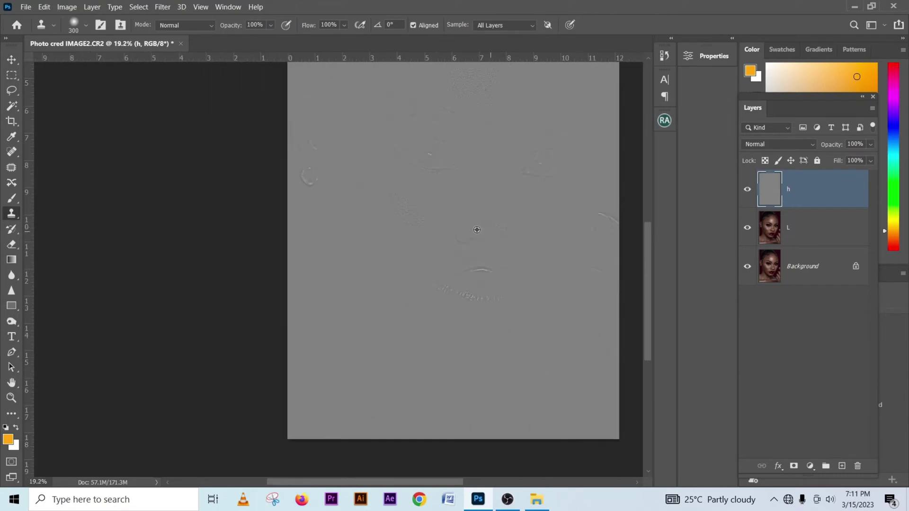
scroll(483, 232, "up", 4)
left_click_drag(479, 207, 472, 317)
left_click_drag(465, 264, 481, 203)
mouse_move(489, 345)
left_mouse_down()
mouse_move(449, 287)
mouse_move(459, 259)
left_mouse_up()
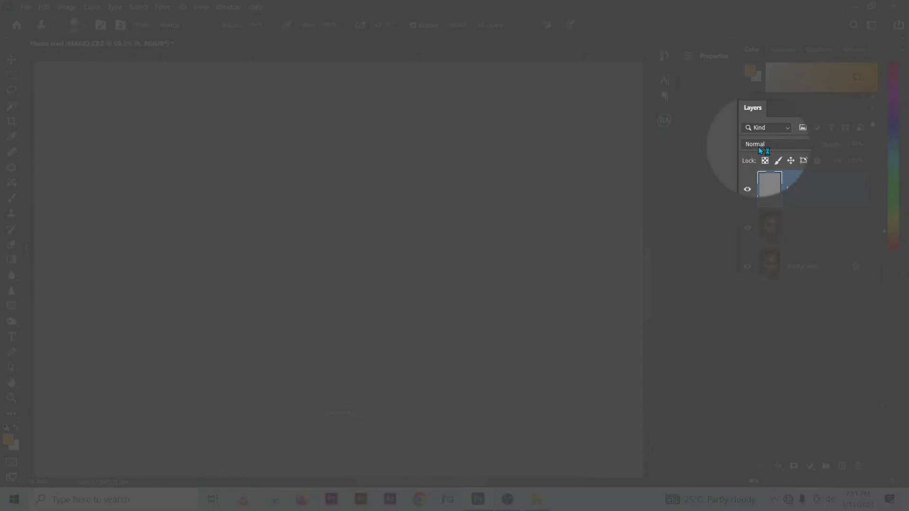
left_click(762, 144)
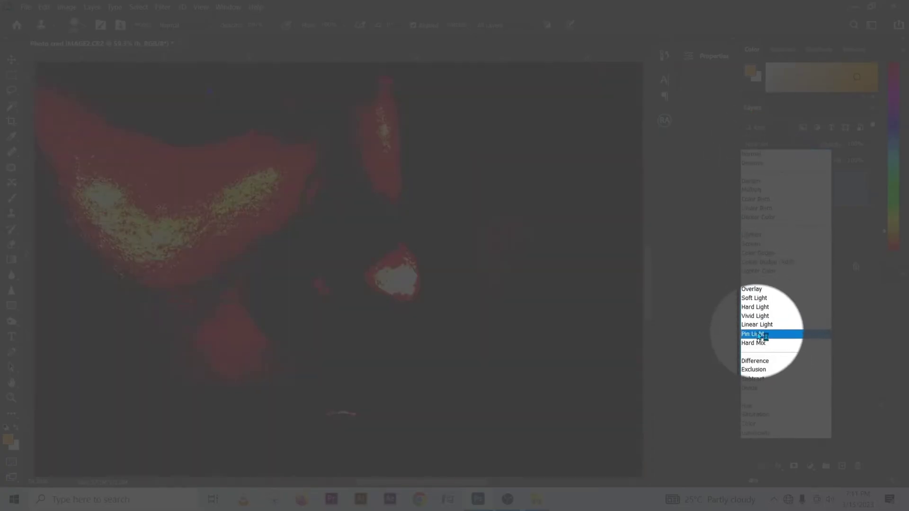
left_click(756, 326)
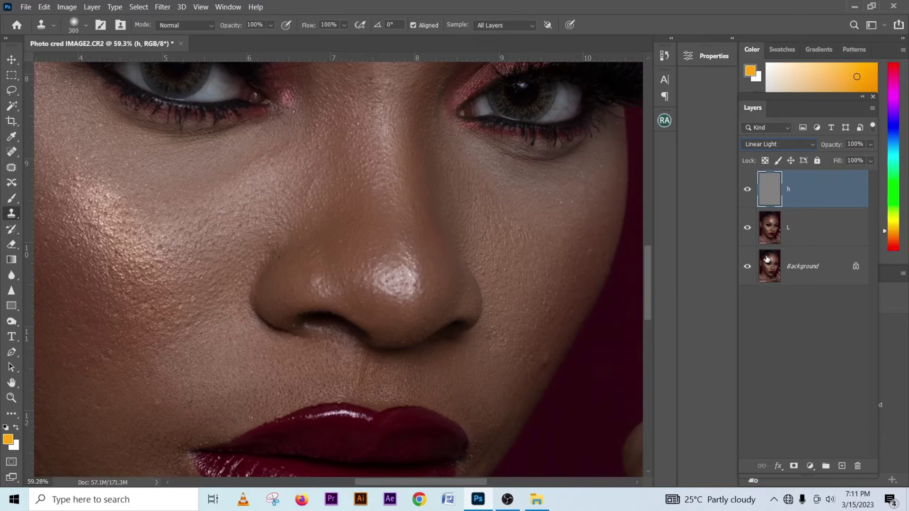
Step: Group the h and L layers together and name the group "f r"
left_click(816, 237, "shift")
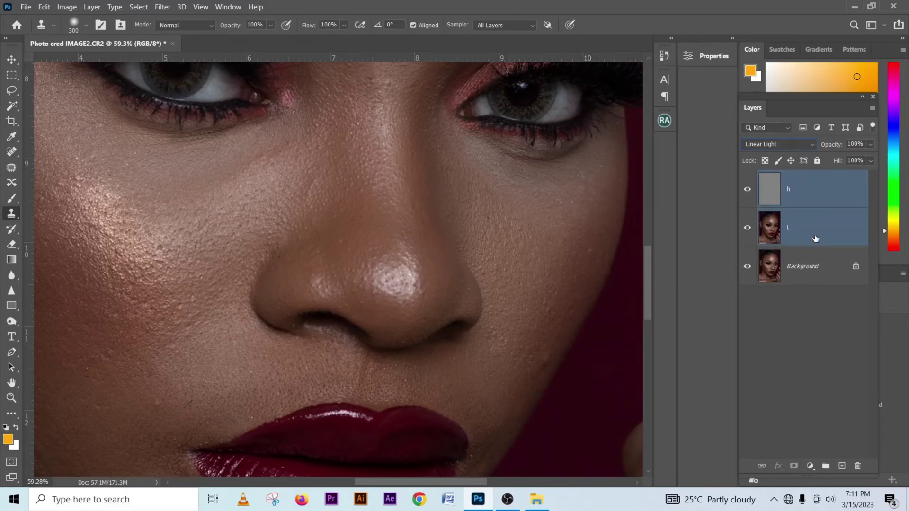
key("ctrl+g")
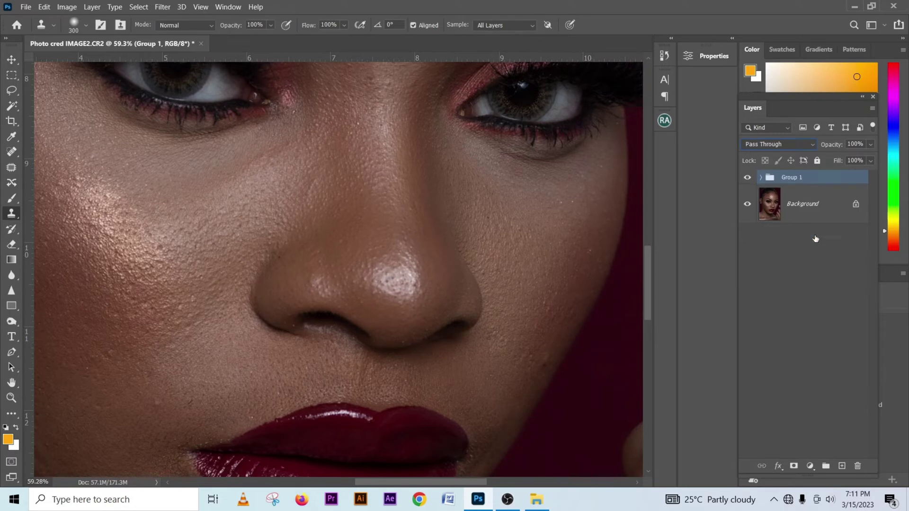
double_click(792, 178)
type("f r")
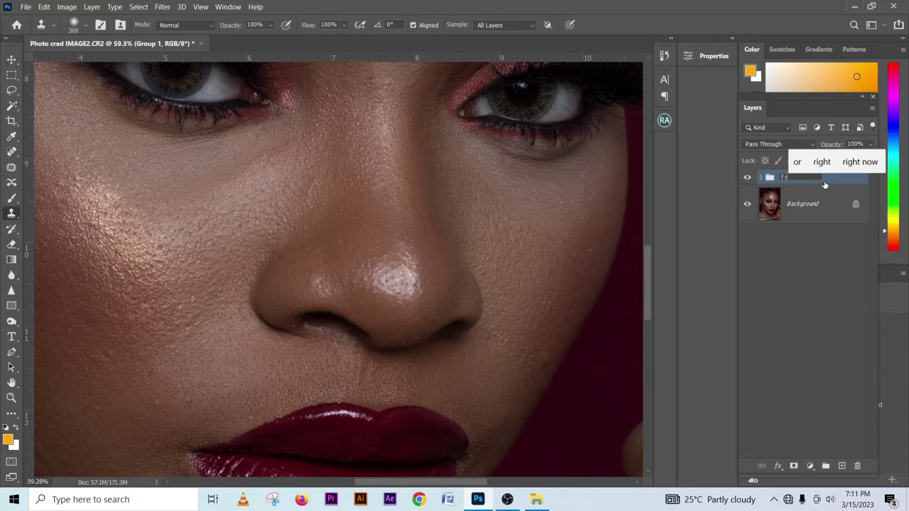
left_click(834, 182)
Step: Toggle the f r group's visibility repeatedly to compare the separated image with the original Background
left_click(747, 181)
left_click(746, 181)
left_click(746, 181)
left_click(746, 181)
left_click(747, 181)
left_click(746, 181)
left_click(747, 181)
left_click(747, 180)
left_click(746, 180)
left_click(747, 181)
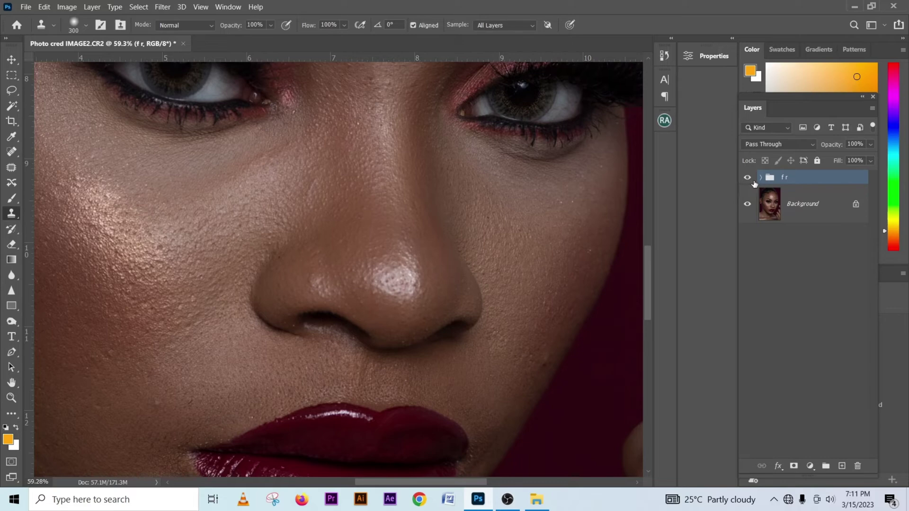
Step: Expand the f r group and toggle the h and L layers separately to examine their effect on the skin
left_click(761, 178)
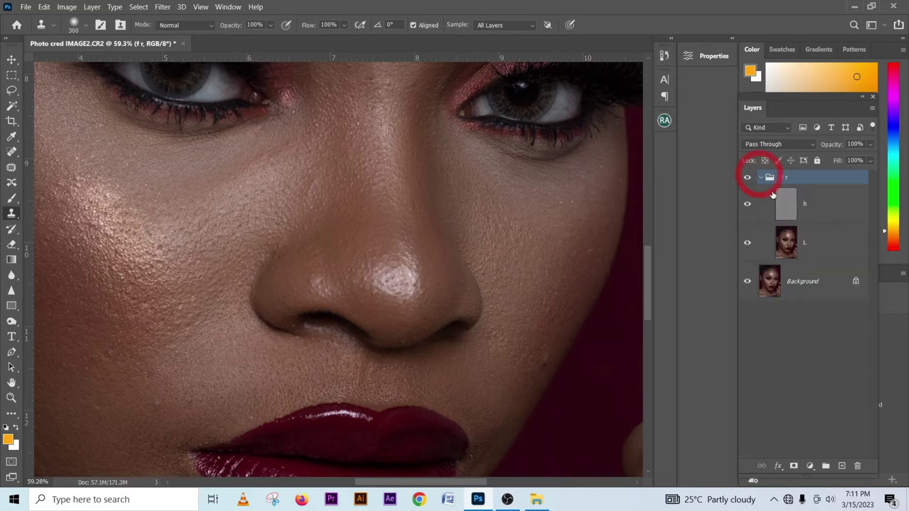
left_click(749, 244)
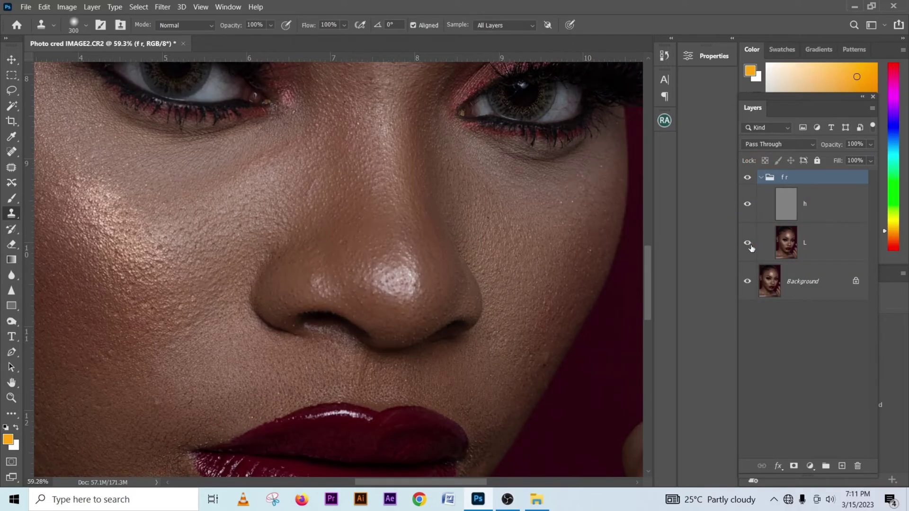
left_click(748, 207)
left_click(747, 207)
left_click(748, 243)
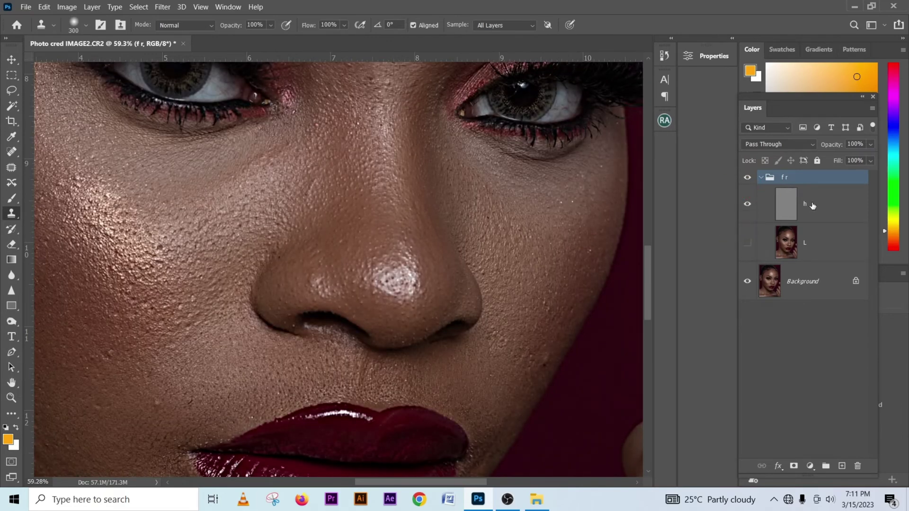
left_click(748, 243)
left_click(748, 205)
left_click(748, 205)
left_click(749, 243)
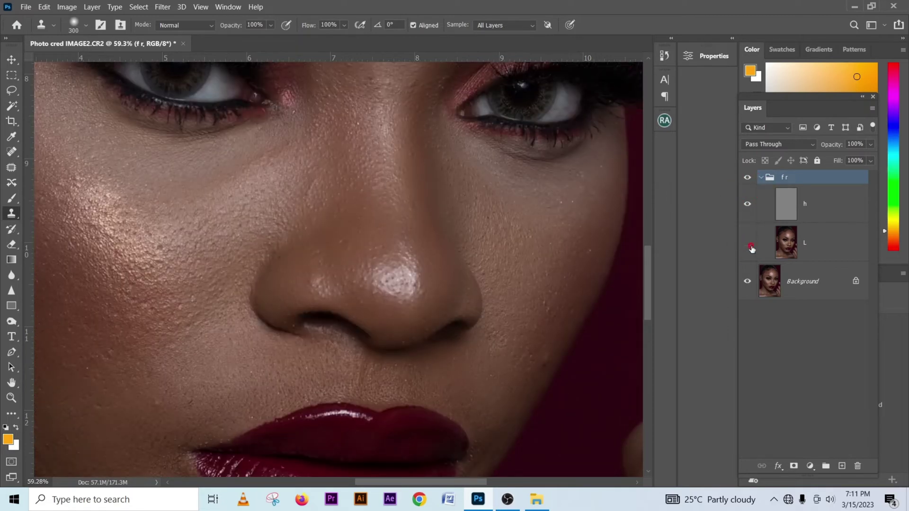
scroll(229, 210, "down", 3)
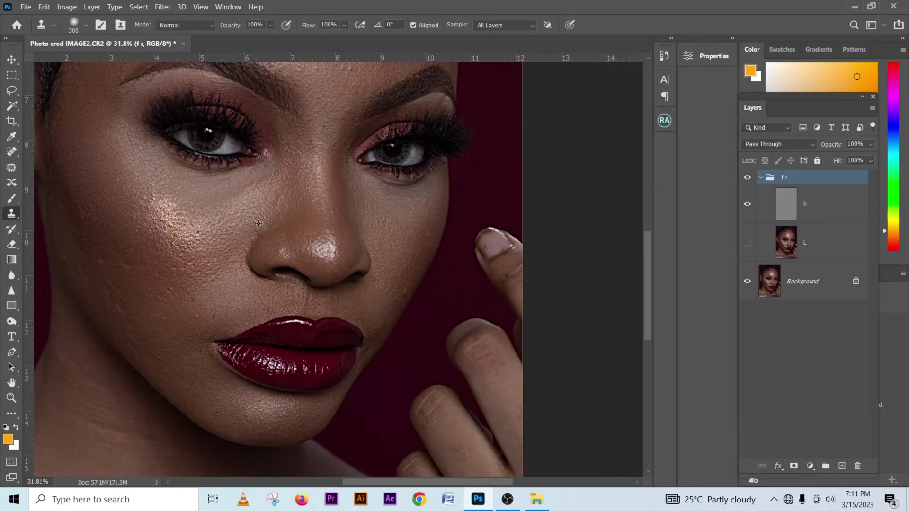
Step: With layer L hidden, try lowering the h layer's opacity to 55% and check the skin texture up close
left_click(852, 204)
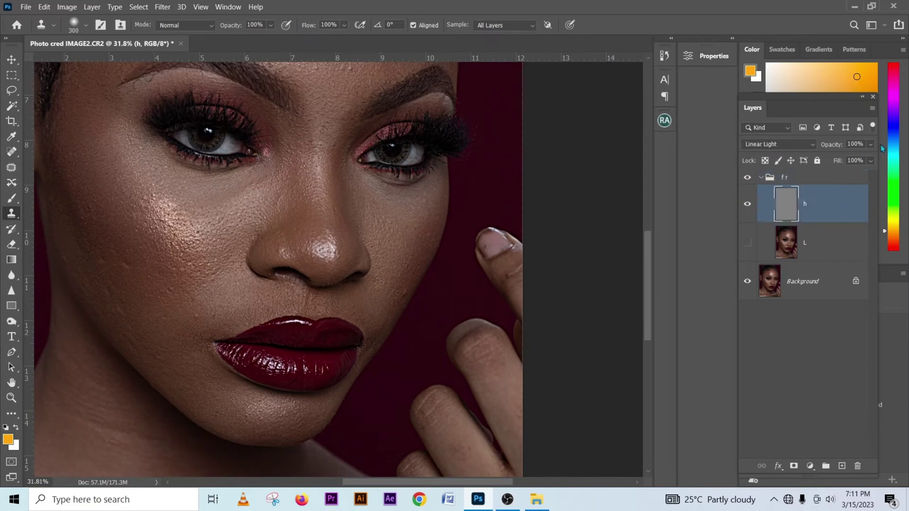
left_click(871, 145)
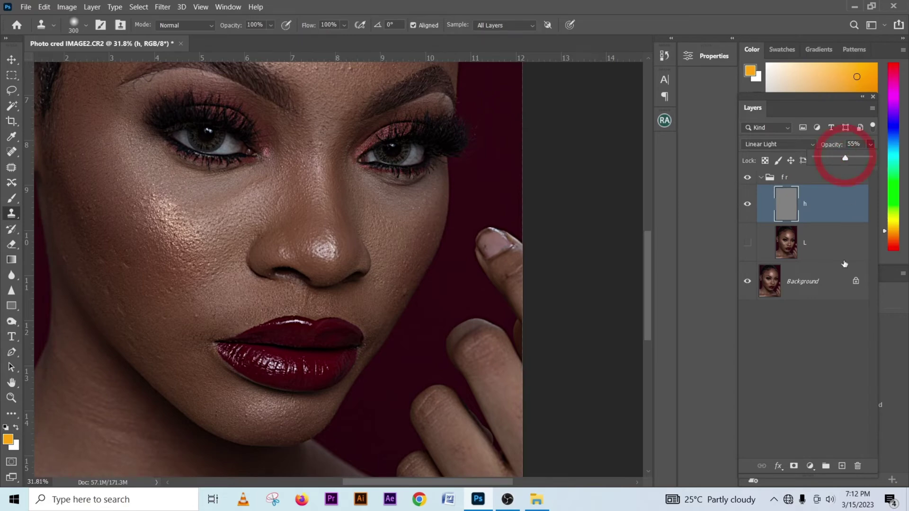
scroll(352, 176, "up", 2)
scroll(352, 177, "up", 3)
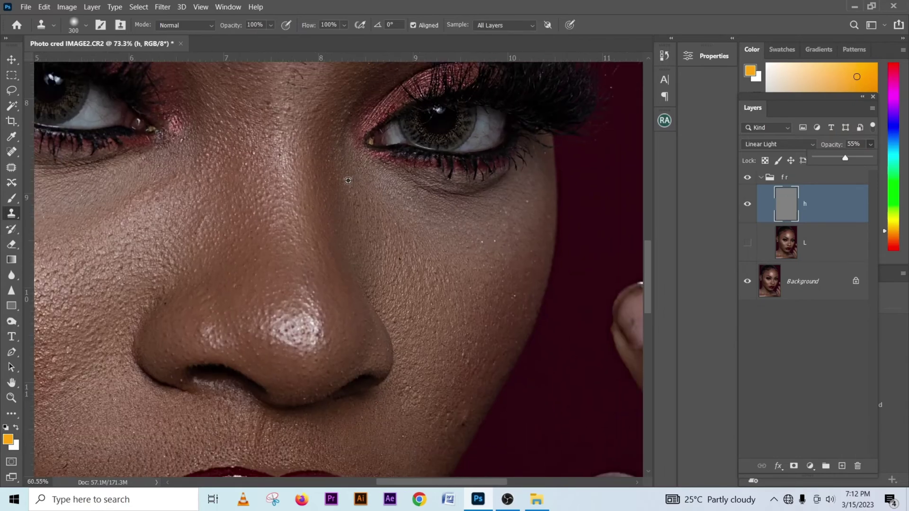
scroll(351, 181, "down", 7)
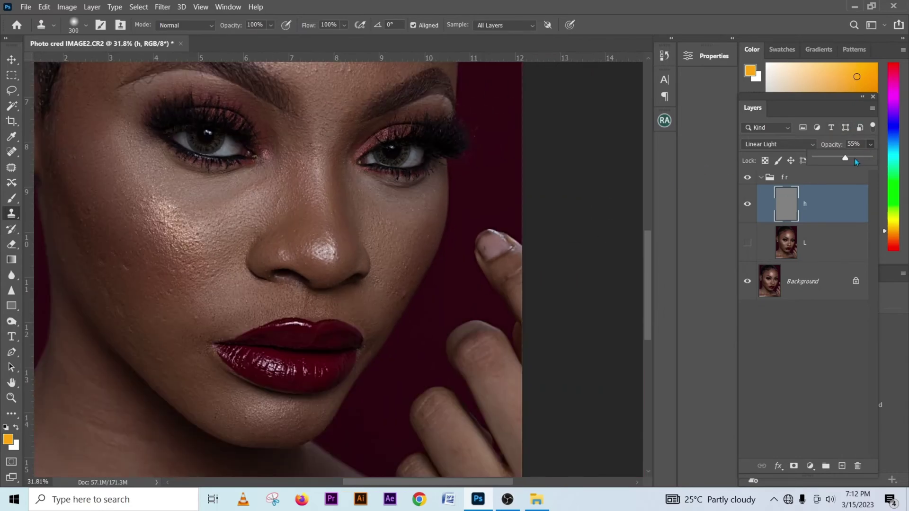
Step: Show layer L and make it active, and set up the Lasso tool with a 20 px feather
left_click(749, 244)
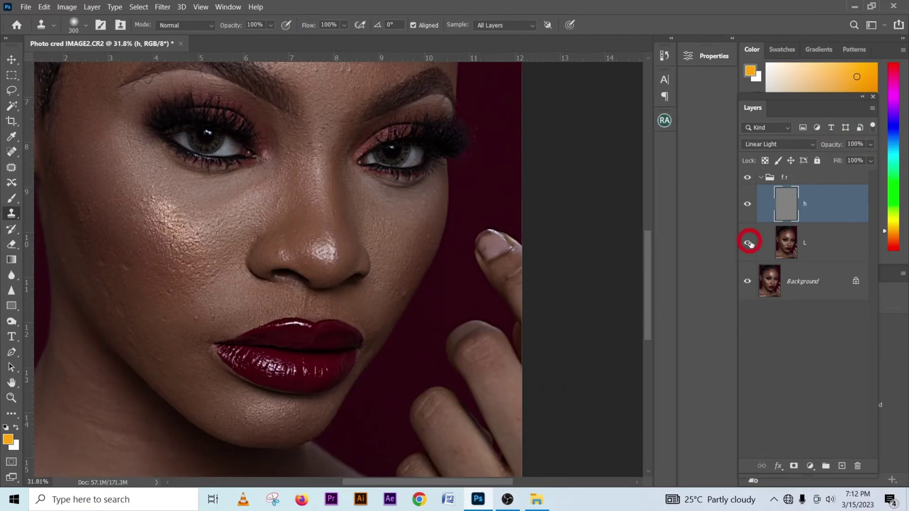
left_click(823, 251)
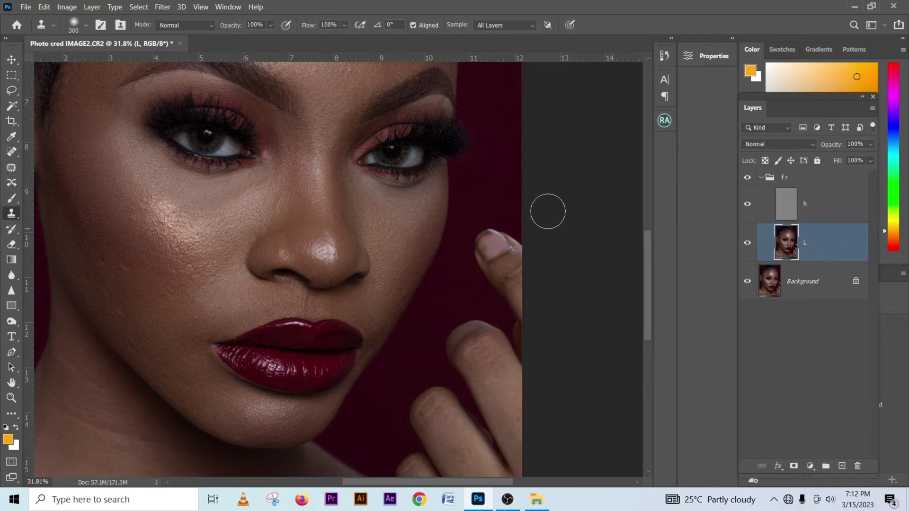
left_click(10, 90)
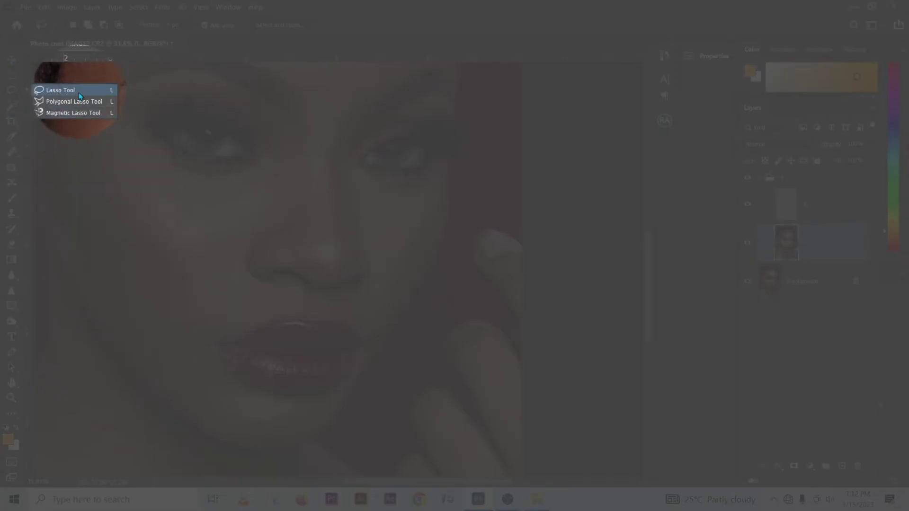
left_click(79, 93)
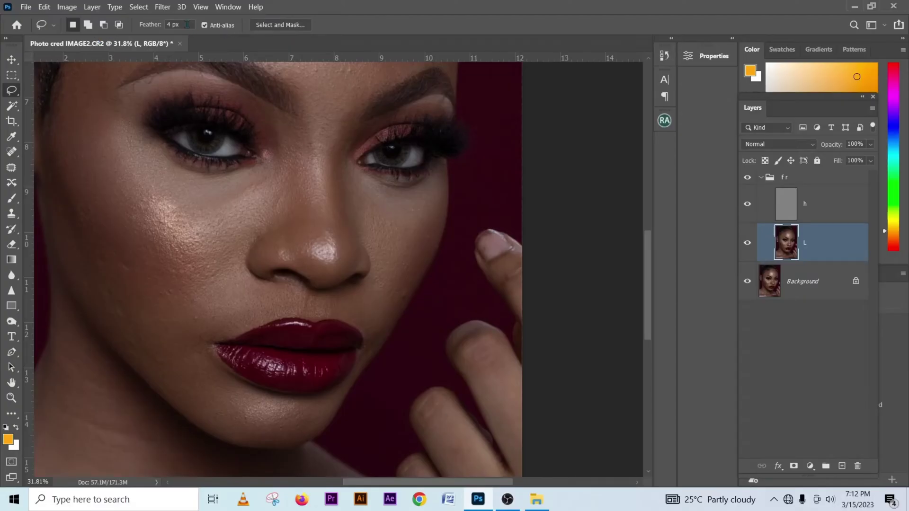
left_click(173, 24)
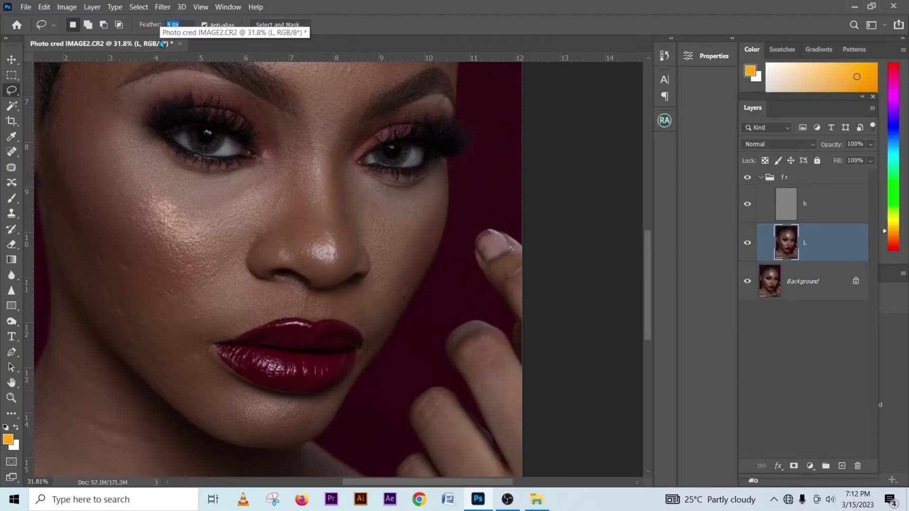
type("20")
key("Return")
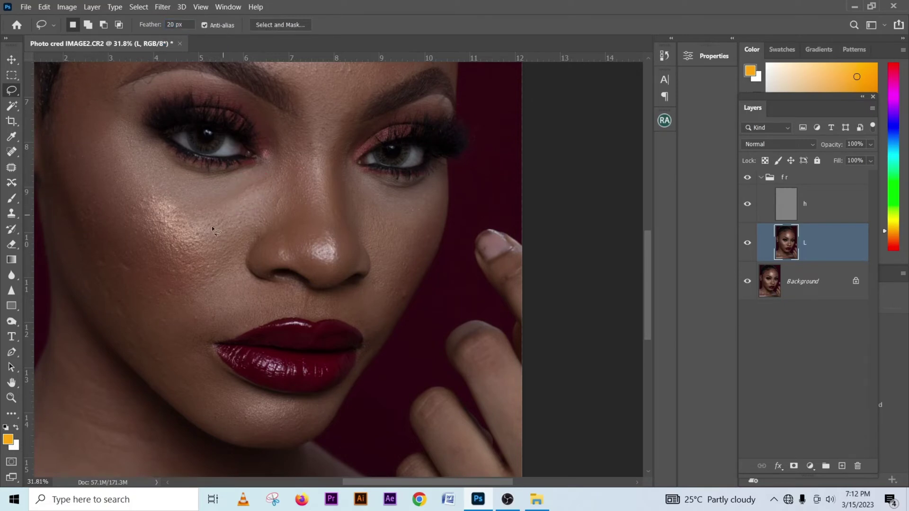
Step: Lasso the highlighted cheek with the 20 px feather, preview its soft edge in Quick Mask, and clear the selection
mouse_move(144, 157)
left_mouse_down()
mouse_move(270, 219)
mouse_move(239, 292)
mouse_move(131, 309)
mouse_move(133, 154)
left_mouse_up()
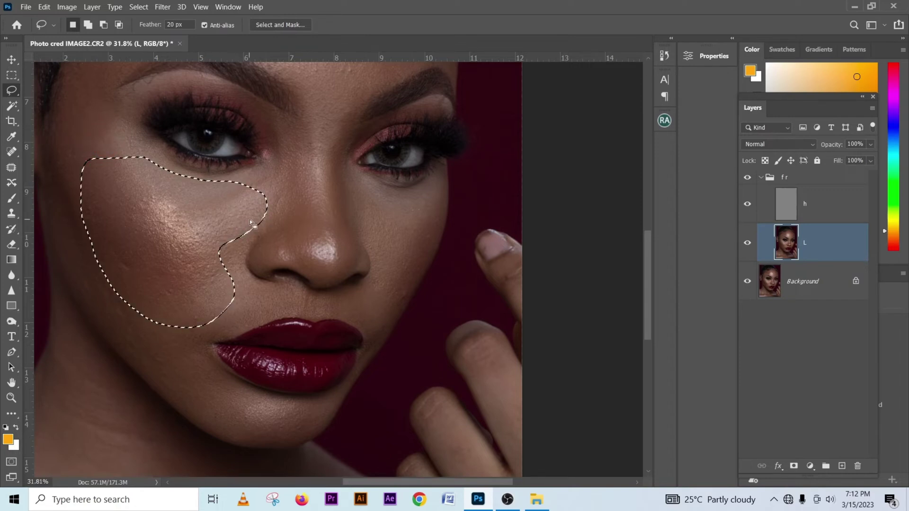
key("q")
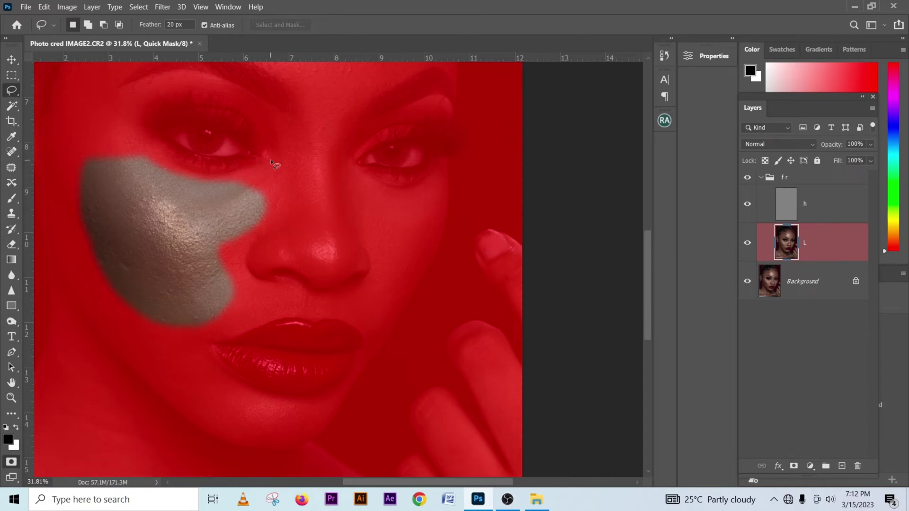
key("q")
left_click(245, 160)
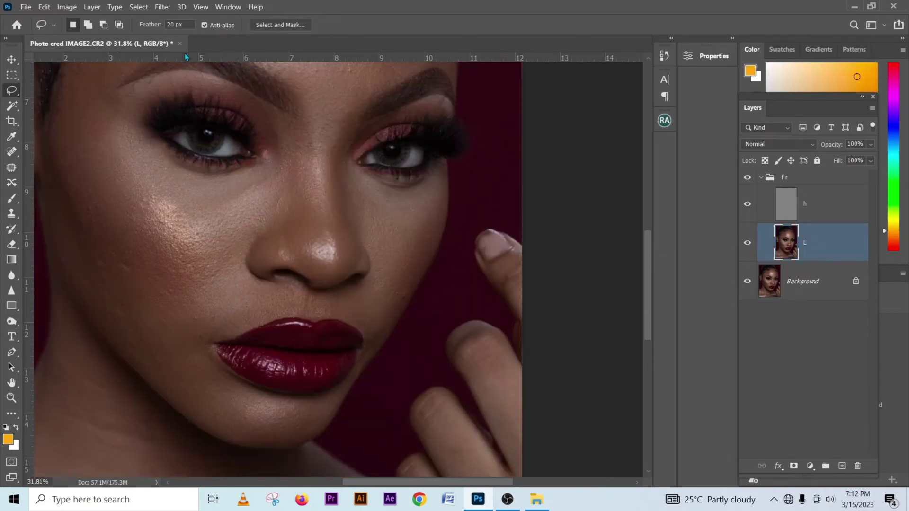
Step: Set the Lasso feather to 2 px, outline the highlighted cheek, and preview the selection's edge in Quick Mask
left_click(188, 26)
type("2")
mouse_move(168, 178)
left_mouse_down()
mouse_move(267, 202)
mouse_move(237, 304)
mouse_move(149, 194)
mouse_move(169, 176)
left_mouse_up()
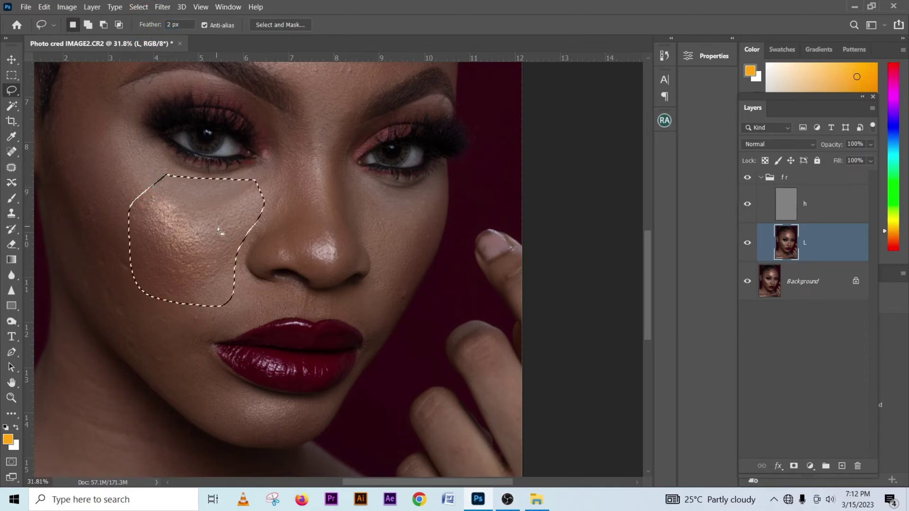
key("d")
key("q")
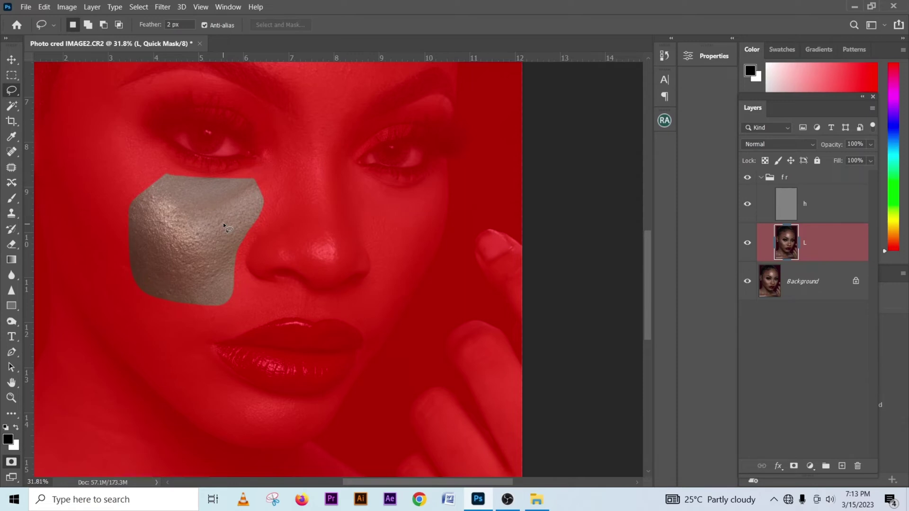
key("q")
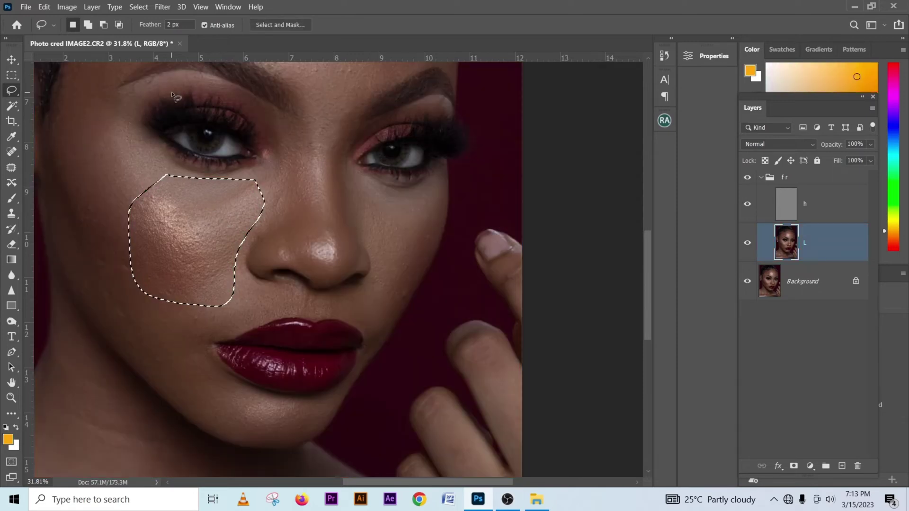
Step: Set the Lasso feather to 20 px and clear the cheek selection
left_click(185, 24)
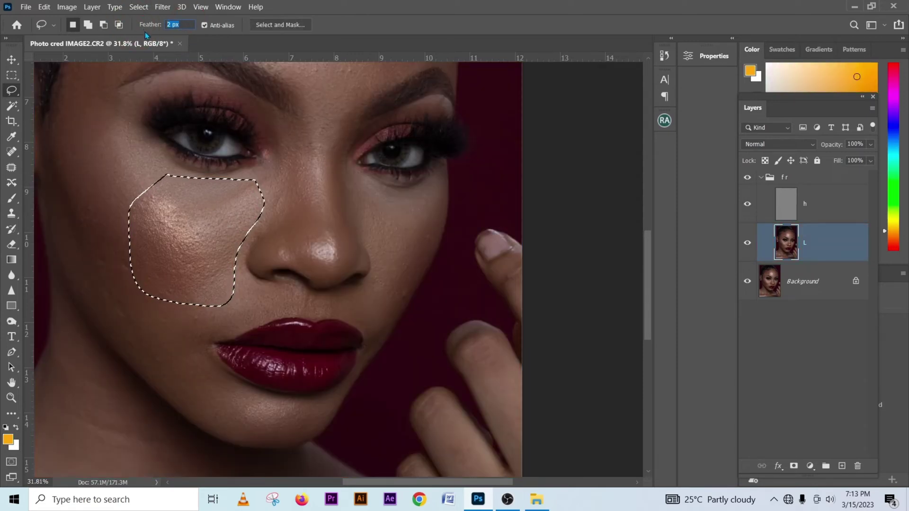
type("20")
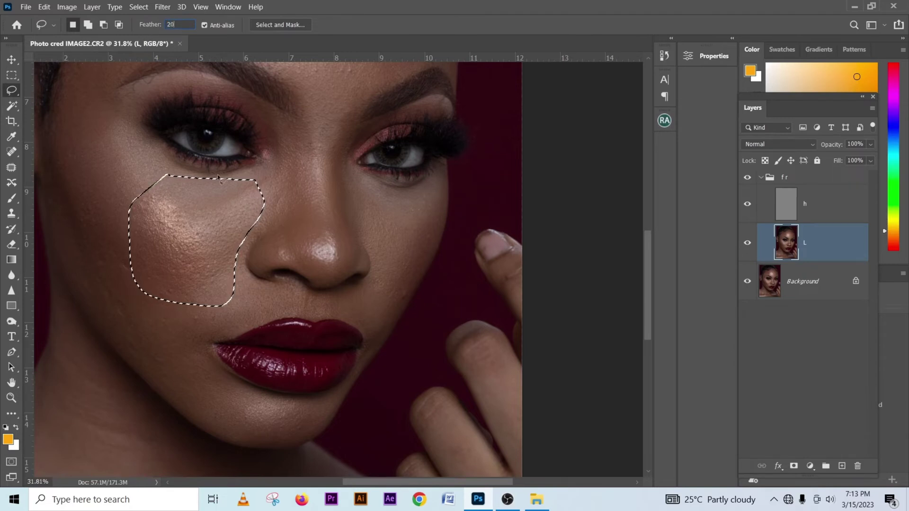
left_click(268, 179)
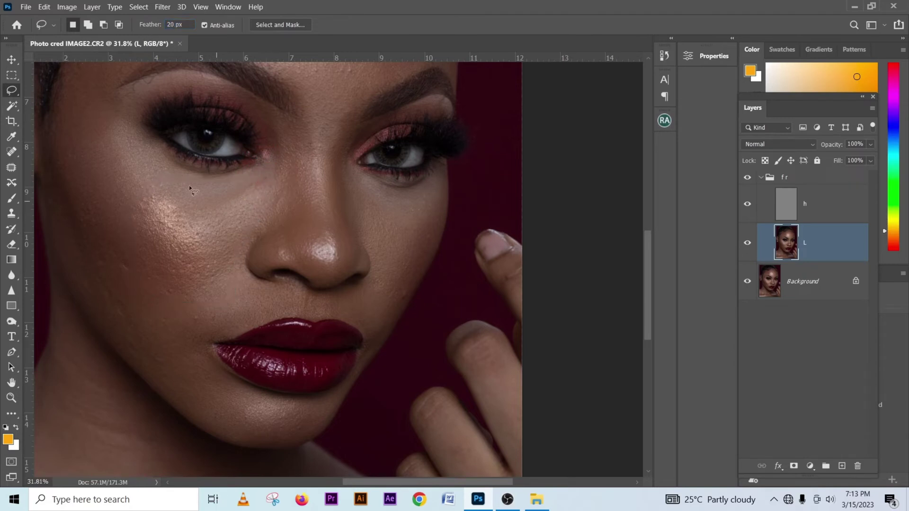
Step: Outline the highlighted cheek again, check the feathered edge in Quick Mask, and deselect it
mouse_move(223, 180)
left_mouse_down()
mouse_move(264, 221)
mouse_move(217, 309)
mouse_move(107, 272)
mouse_move(115, 139)
left_mouse_up()
key("q")
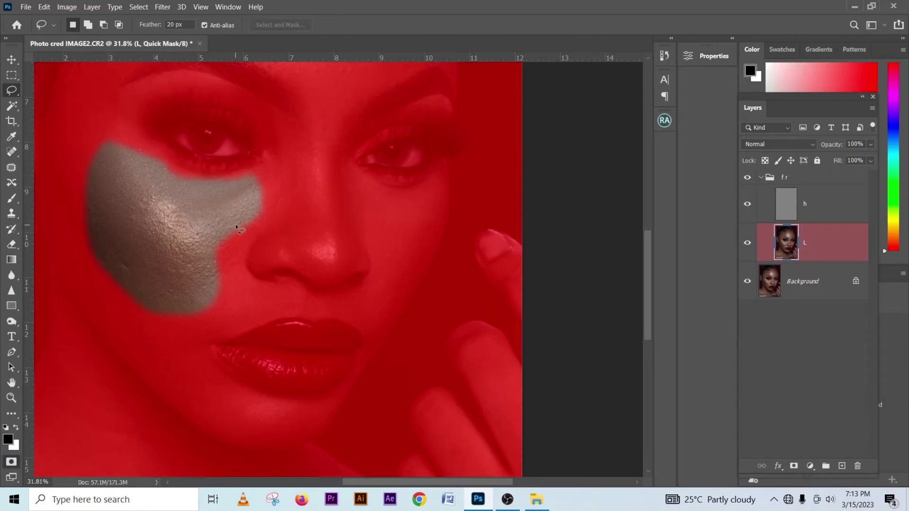
key("q")
left_click(279, 198)
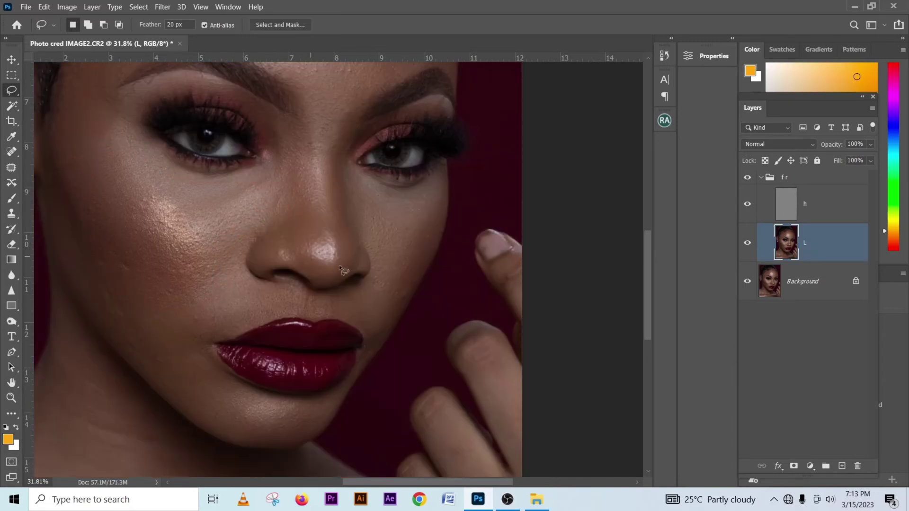
Step: Lasso the whole forehead from the hairline down to the upper edges of both eyebrows with the 20 px feather
scroll(341, 260, "up", 2)
scroll(341, 204, "up", 3)
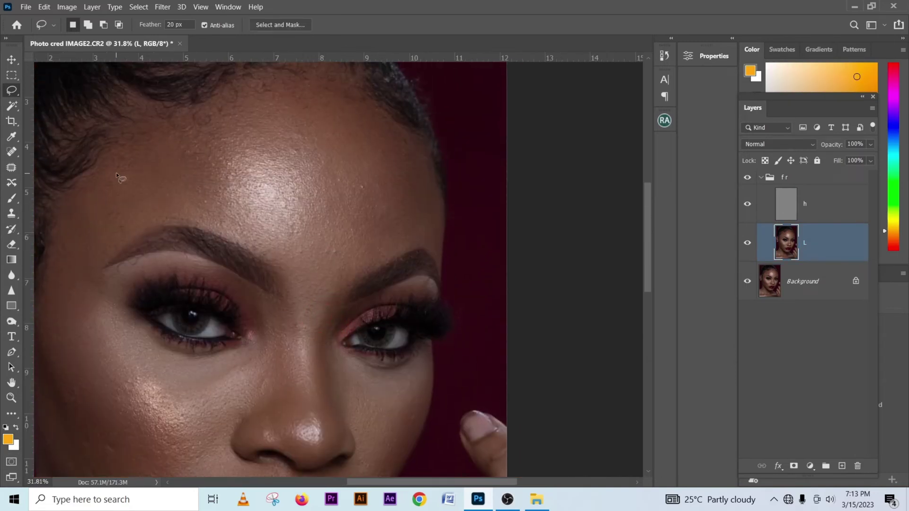
scroll(76, 199, "up", 1)
mouse_move(79, 225)
left_mouse_down()
mouse_move(241, 120)
mouse_move(291, 115)
mouse_move(339, 120)
mouse_move(377, 151)
mouse_move(365, 154)
mouse_move(395, 161)
mouse_move(429, 213)
mouse_move(427, 276)
mouse_move(323, 317)
mouse_move(211, 257)
mouse_move(162, 256)
mouse_move(95, 283)
left_mouse_up()
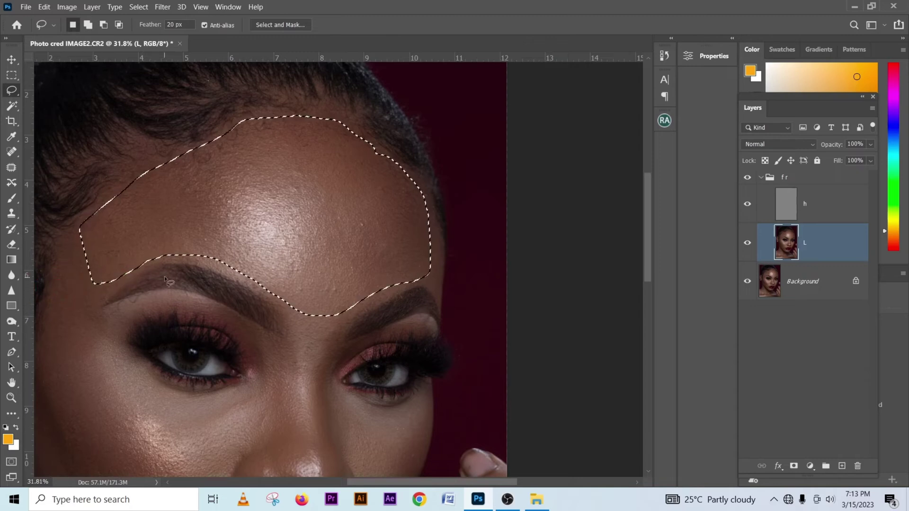
Step: Extend the forehead selection down to the temple near the ear and trim it along the outer end of that eyebrow
left_click_drag(199, 219, 331, 194)
key("shift")
mouse_move(223, 189)
left_mouse_down()
mouse_move(191, 219)
mouse_move(179, 296)
mouse_move(201, 300)
mouse_move(265, 254)
mouse_move(275, 199)
left_mouse_up()
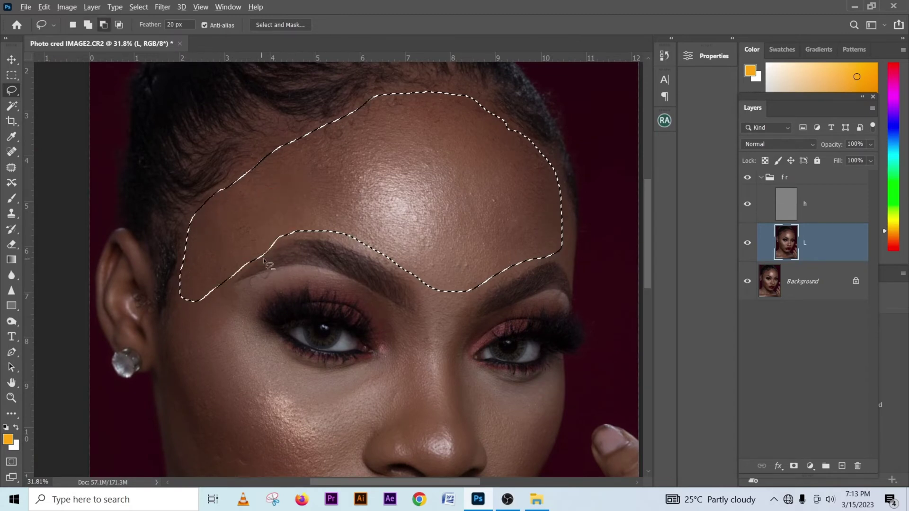
mouse_move(279, 249)
left_mouse_down()
mouse_move(243, 269)
mouse_move(243, 290)
mouse_move(241, 264)
left_mouse_up()
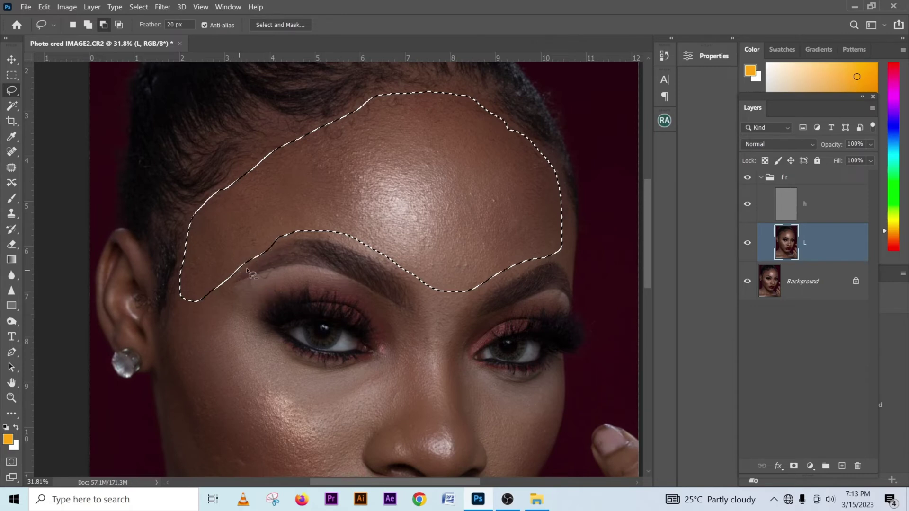
left_click(234, 293, "alt")
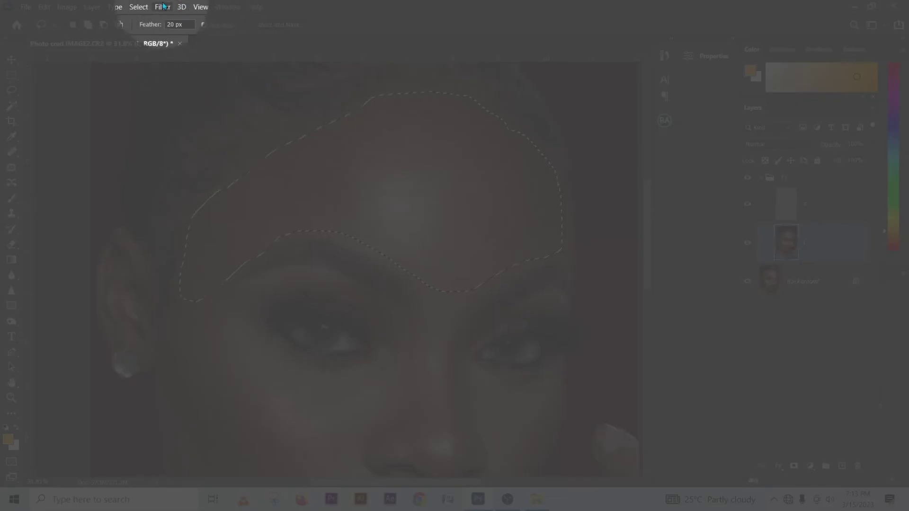
Step: Apply a Gaussian Blur with a 30.4-pixel radius to the selected forehead on layer L
left_click(163, 7)
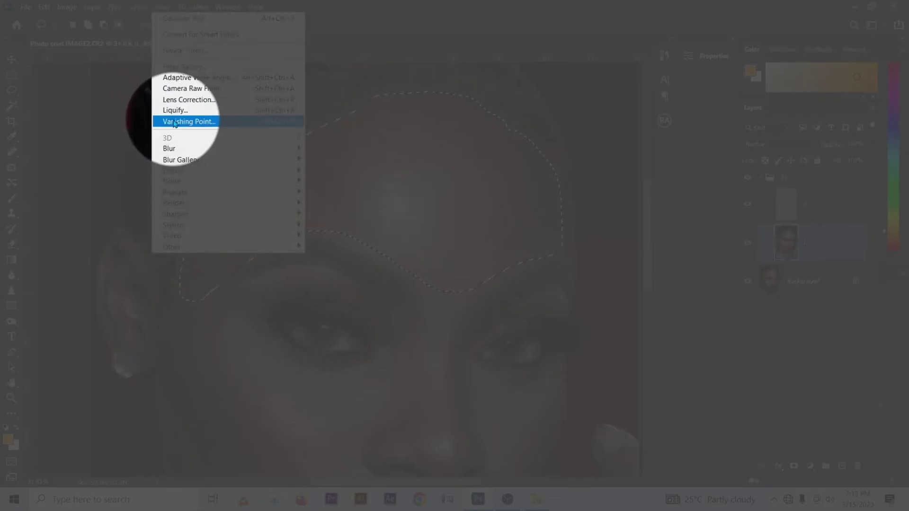
mouse_move(171, 149)
left_click(324, 192)
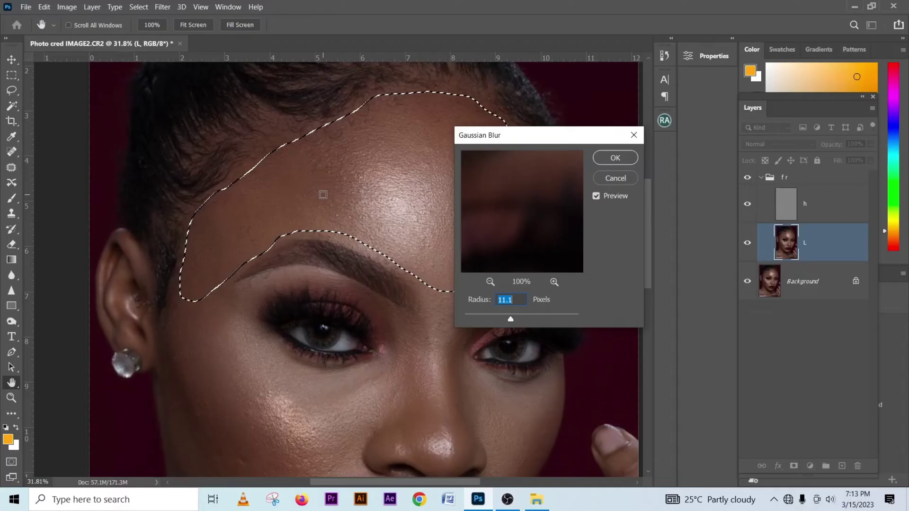
left_click_drag(522, 137, 592, 139)
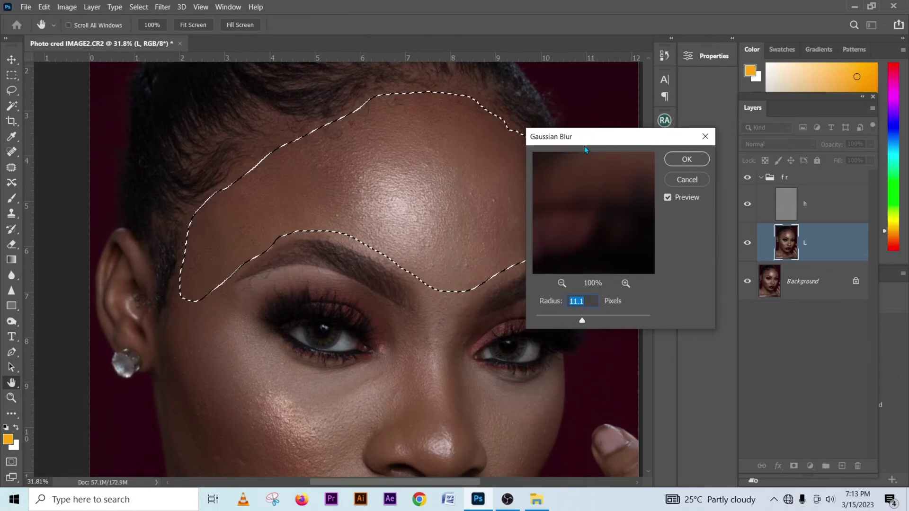
left_click_drag(586, 141, 600, 140)
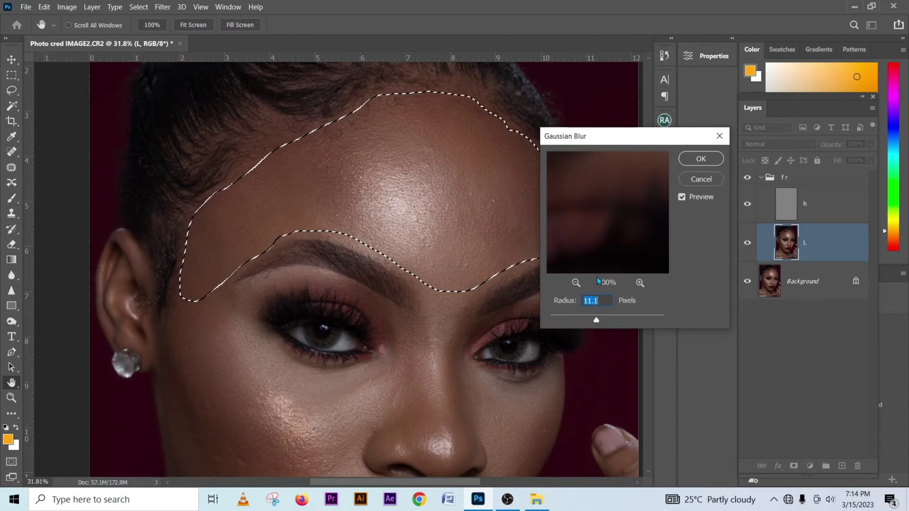
left_click_drag(597, 320, 615, 323)
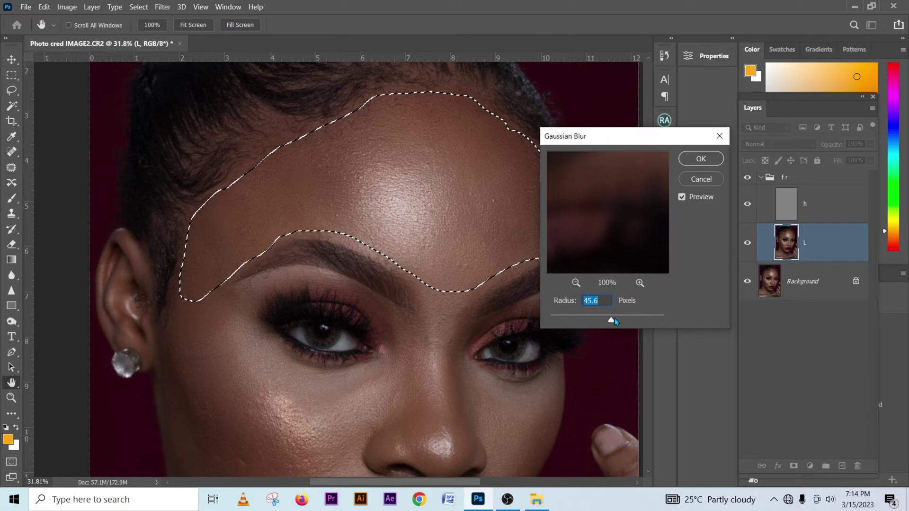
left_click_drag(612, 321, 607, 325)
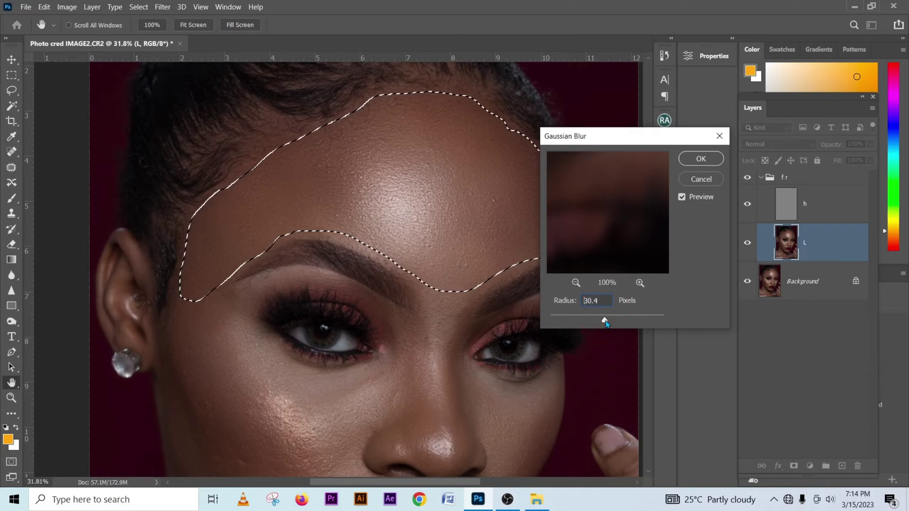
left_click(699, 159)
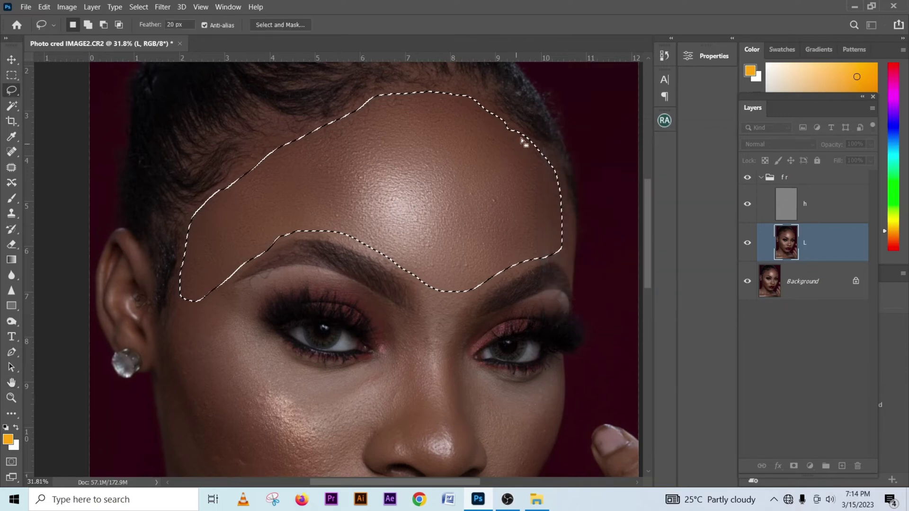
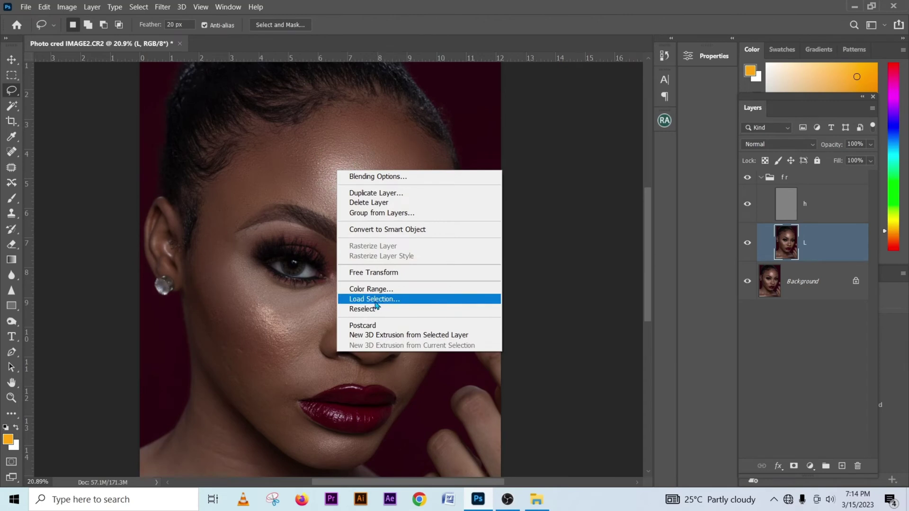
left_click(374, 299)
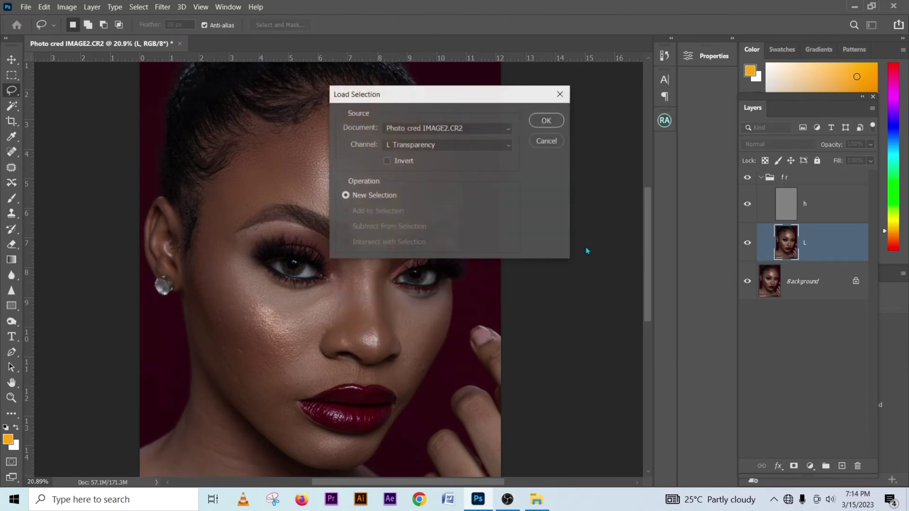
left_click(541, 122)
key("ctrl+d")
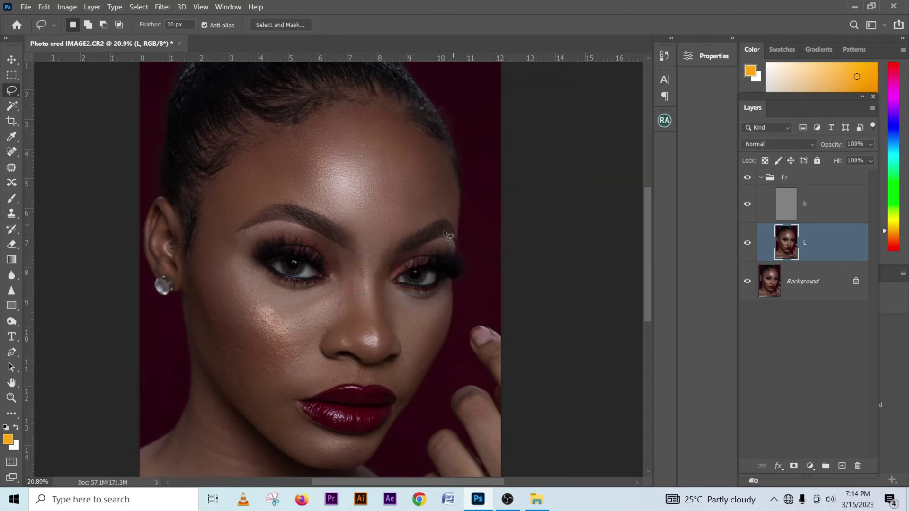
Step: Reselect the previous forehead area, repeat the last Gaussian Blur on layer L, and deselect it
right_click(382, 188)
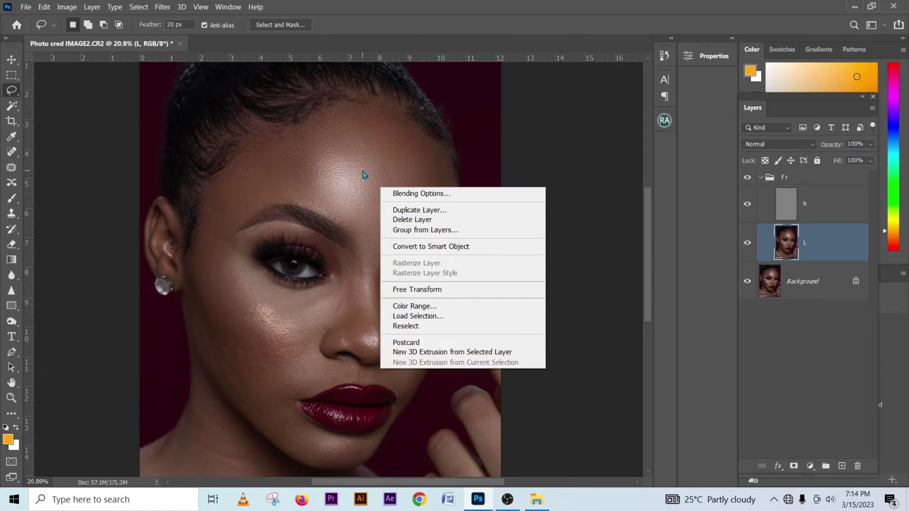
right_click(375, 218)
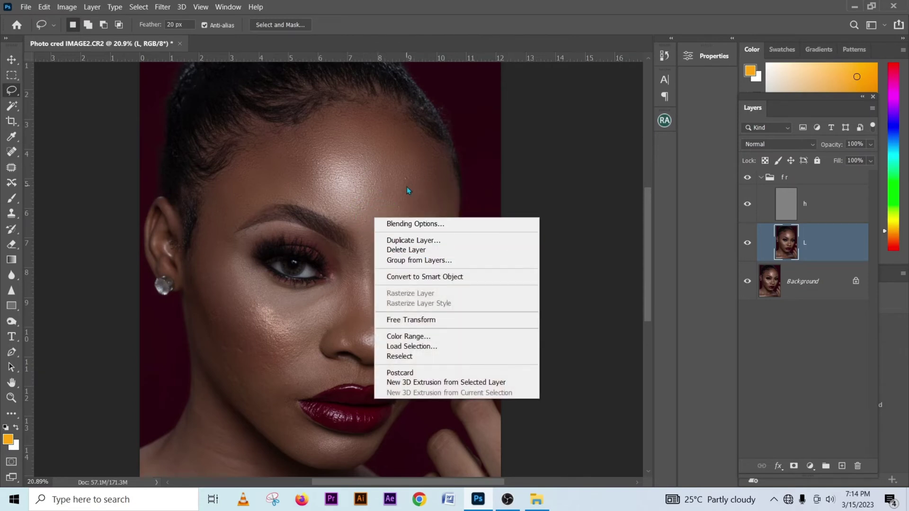
left_click(410, 356)
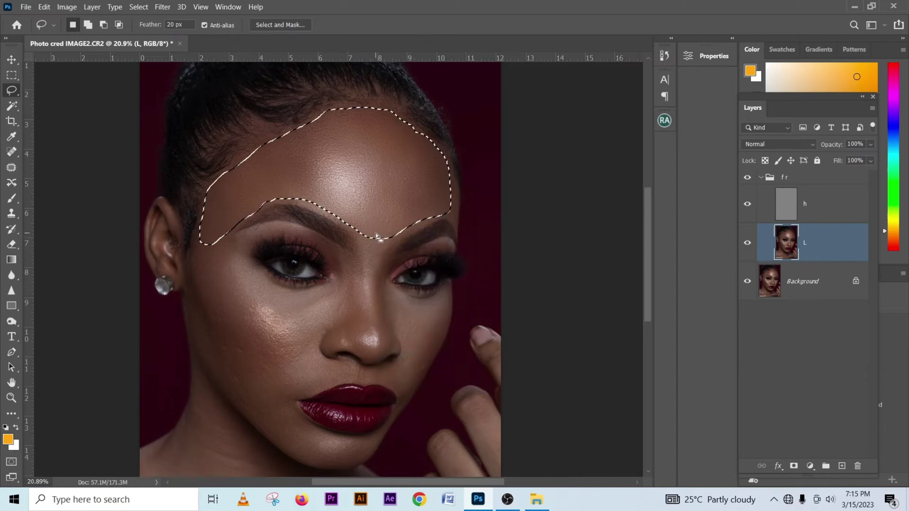
right_click(363, 187)
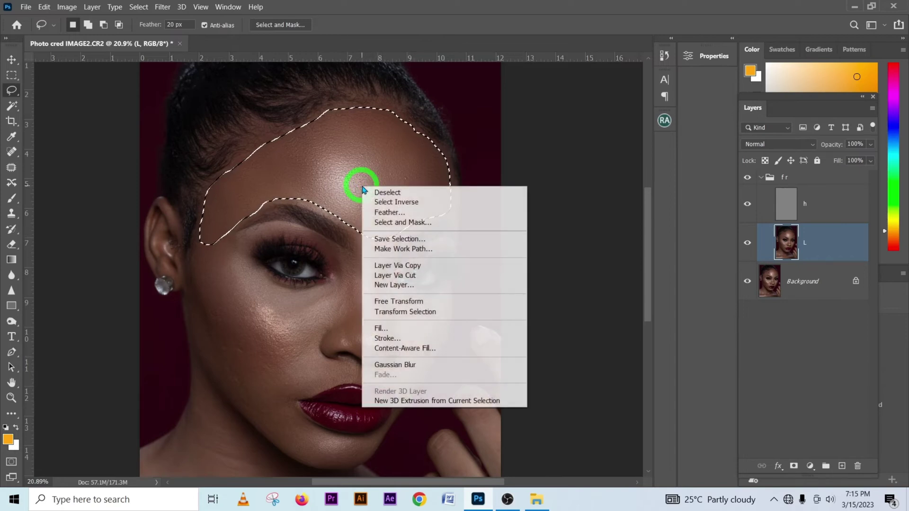
left_click(413, 364)
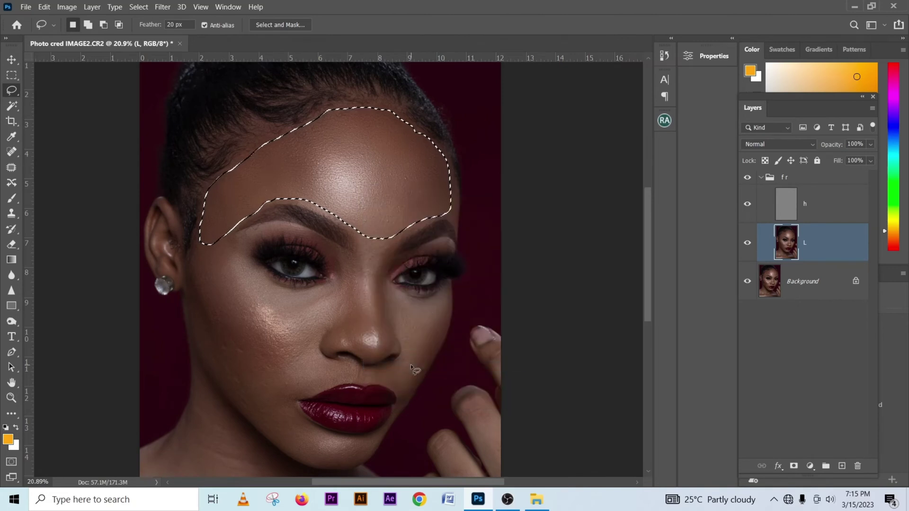
key("ctrl+d")
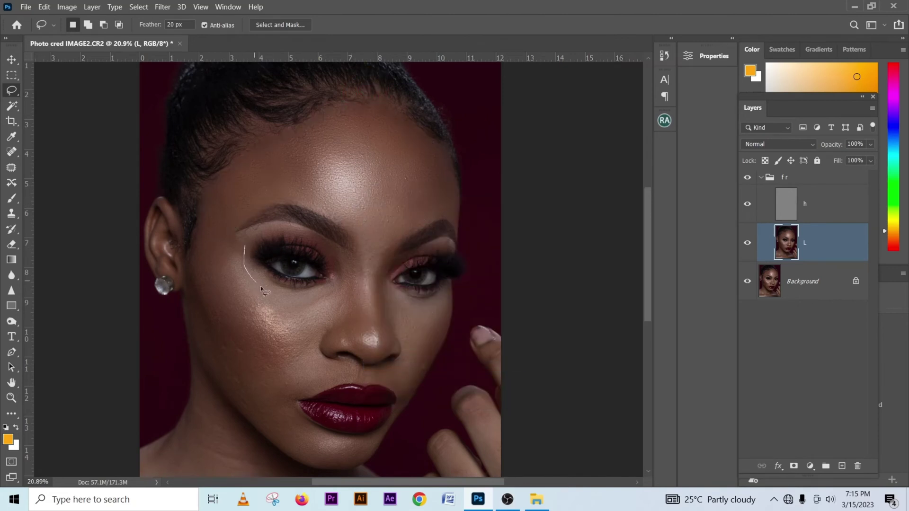
Step: Lasso the earring-side cheek from the temple and under-eye down toward the mouth corner and repeat the last Gaussian Blur on it
mouse_move(320, 336)
left_mouse_down()
mouse_move(290, 384)
mouse_move(254, 385)
mouse_move(217, 362)
mouse_move(198, 337)
mouse_move(194, 292)
mouse_move(201, 242)
left_mouse_up()
right_click(221, 281)
left_click(289, 237)
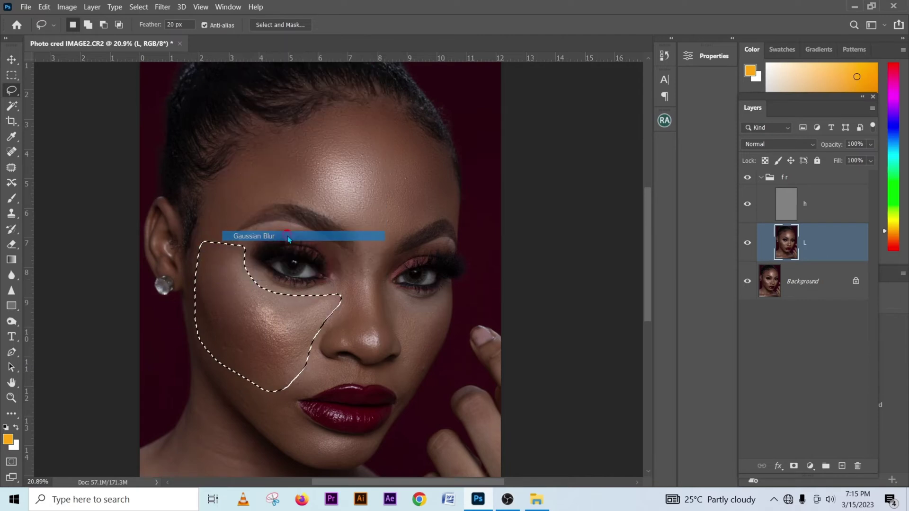
key("ctrl+d")
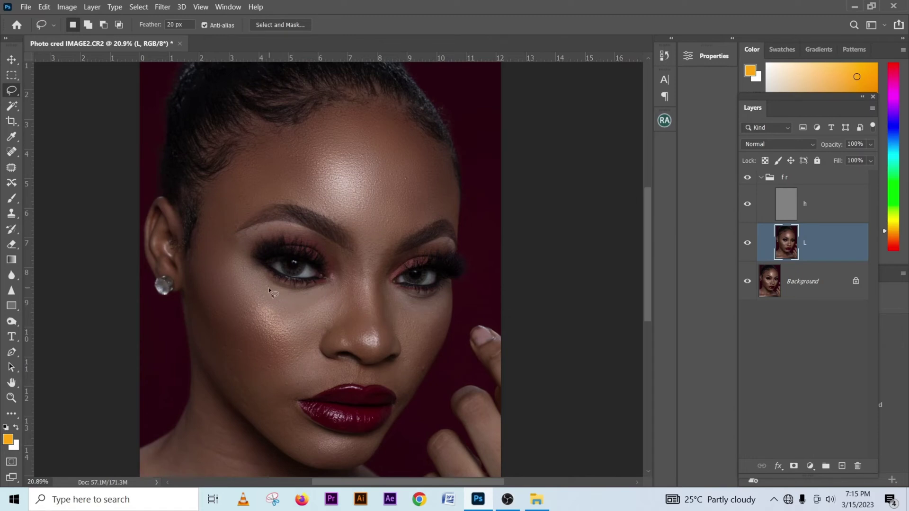
Step: Lasso the under-eye area above the highlighted cheek and apply a Gaussian Blur with a 45.6-pixel radius to it
mouse_move(269, 287)
left_mouse_down()
mouse_move(330, 292)
mouse_move(318, 318)
left_mouse_up()
left_click_drag(243, 297, 245, 290)
left_click(162, 7)
left_click(185, 148)
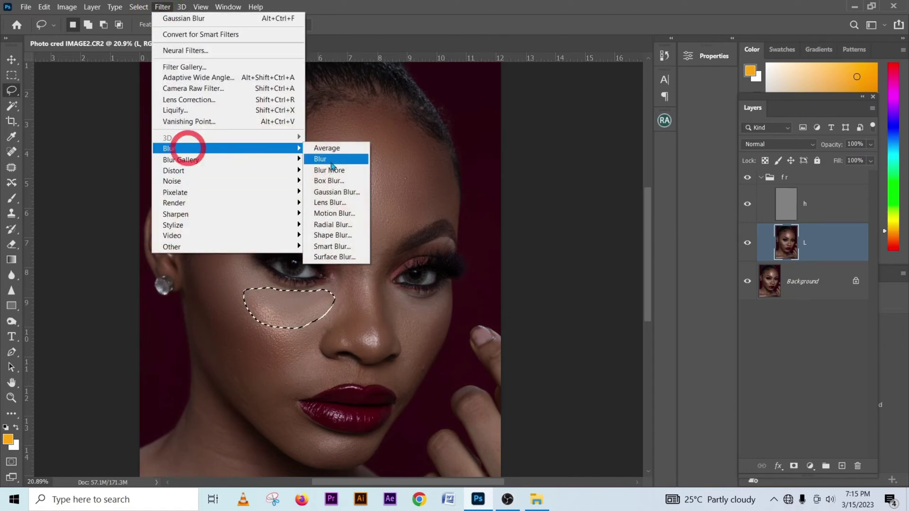
left_click(338, 192)
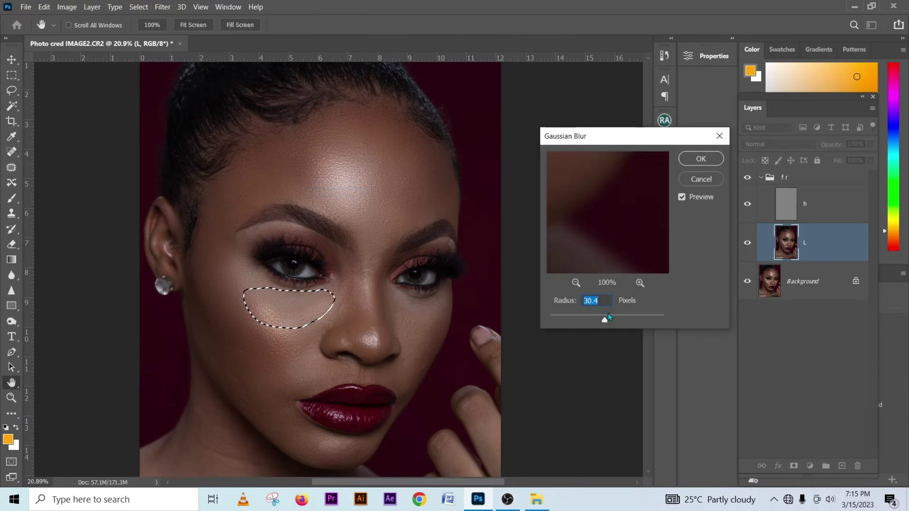
left_click_drag(604, 321, 612, 321)
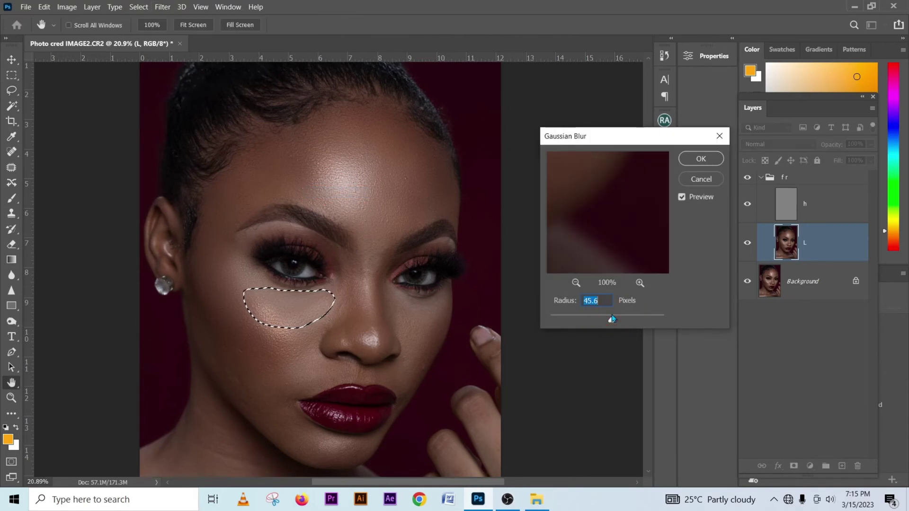
left_click(700, 158)
left_click(355, 170)
Step: Lasso the lower cheek from beside the nose around the mouth corner to the chin and jaw, and repeat the Gaussian Blur
scroll(289, 286, "down", 2)
scroll(289, 287, "down", 1)
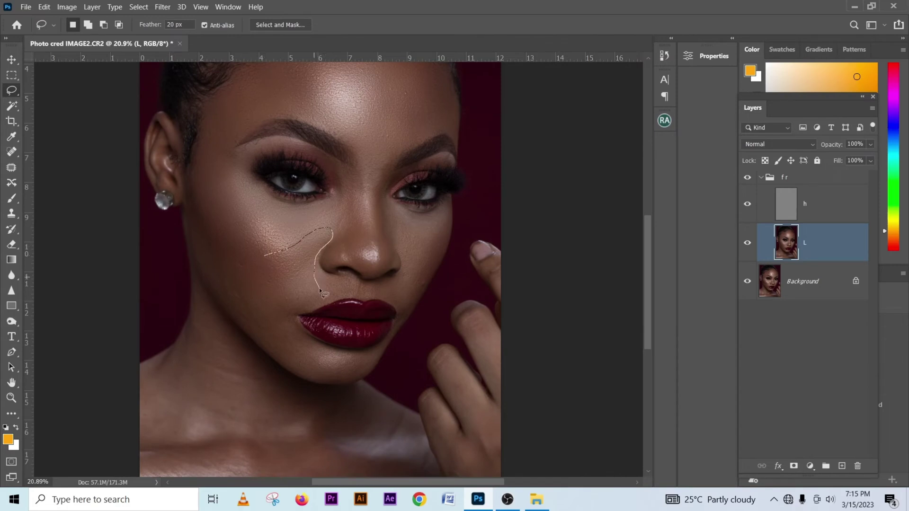
mouse_move(317, 355)
left_mouse_down()
mouse_move(229, 307)
mouse_move(199, 253)
mouse_move(235, 238)
left_mouse_up()
right_click(236, 239)
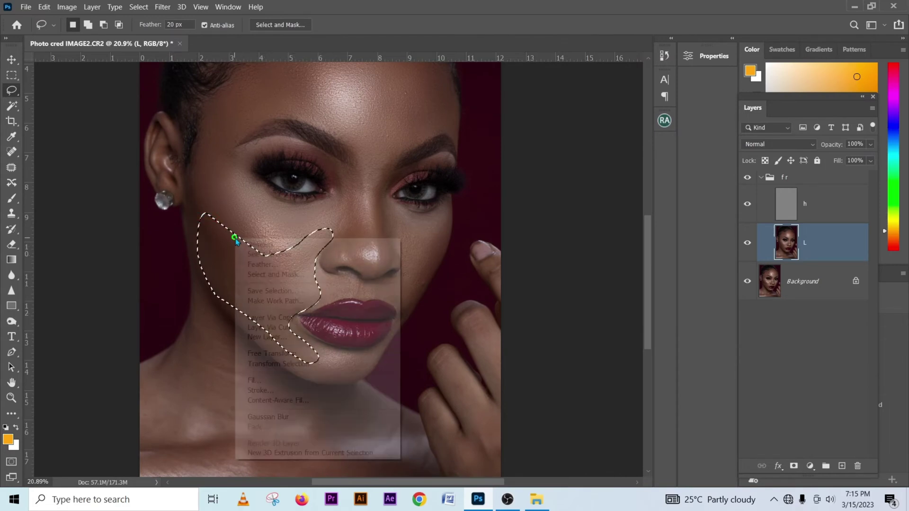
left_click(293, 417)
key("ctrl+d")
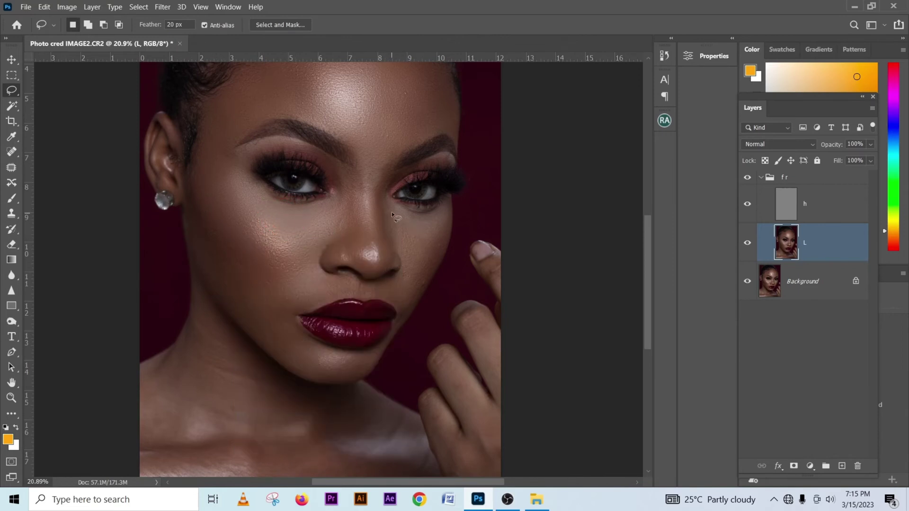
Step: Lasso the skin between the nose and the hand-side cheek below the eye, and repeat the Gaussian Blur on it
mouse_move(393, 212)
left_mouse_down()
mouse_move(440, 215)
mouse_move(443, 231)
mouse_move(406, 283)
left_mouse_up()
left_click_drag(382, 221, 389, 224)
right_click(393, 228)
left_click(450, 420)
left_click(306, 224)
Step: Lasso the shaded side of the nose from the inner eye corner down to the nostril and repeat the Gaussian Blur
mouse_move(347, 242)
left_mouse_down()
mouse_move(304, 238)
mouse_move(337, 186)
left_mouse_up()
right_click(345, 213)
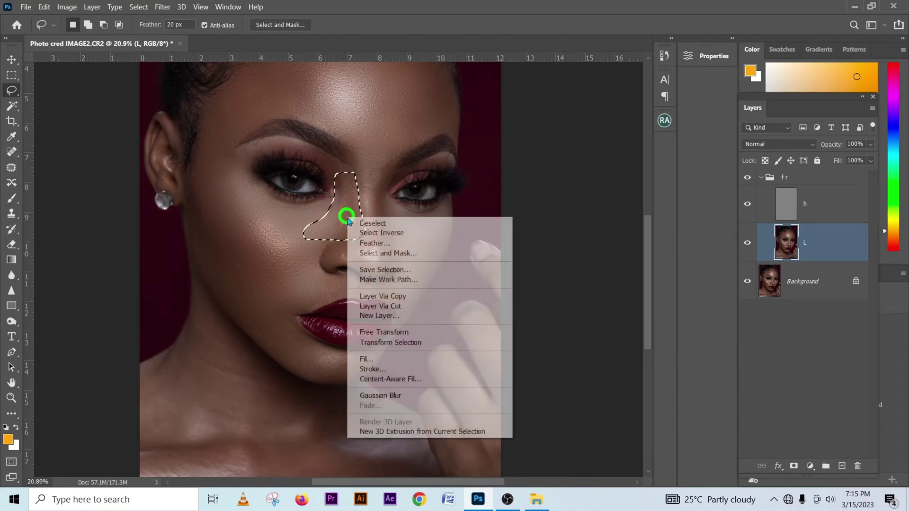
left_click(387, 396)
key("ctrl+d")
Step: Lasso a strip along the jaw from the lower cheek to the chin and repeat the Gaussian Blur on it
scroll(303, 284, "down", 3)
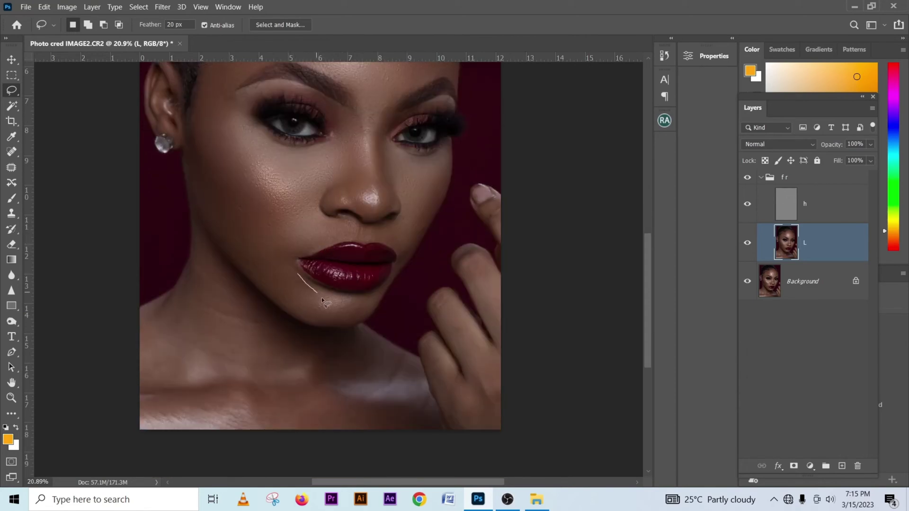
mouse_move(241, 260)
left_mouse_down()
mouse_move(258, 207)
mouse_move(264, 241)
left_mouse_up()
right_click(264, 240)
left_click(314, 419)
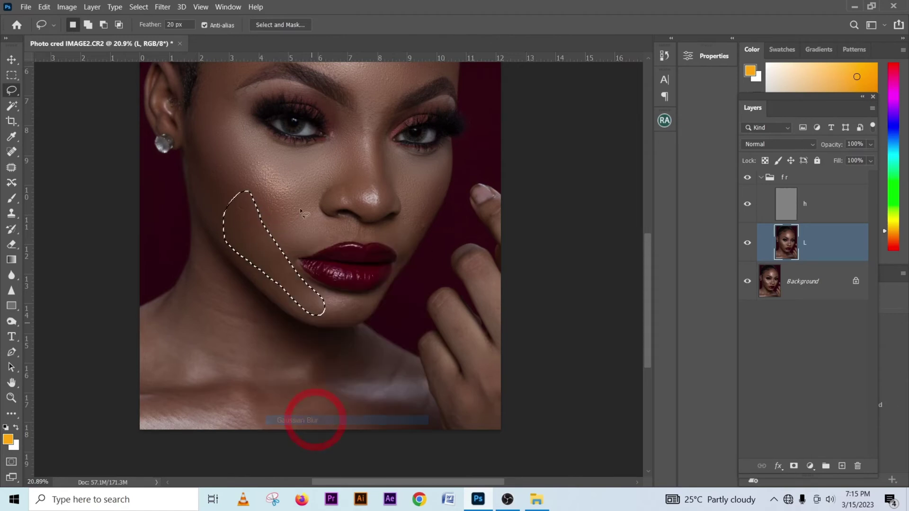
key("ctrl+d")
Step: Lasso the small area between the eyebrows at the top of the nose bridge and repeat the Gaussian Blur
scroll(390, 266, "up", 4)
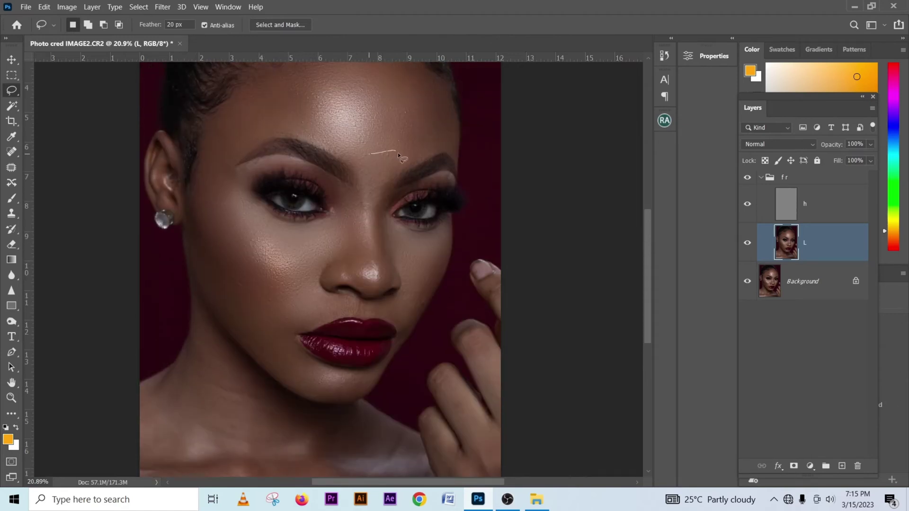
left_click_drag(374, 197, 360, 157)
right_click(360, 156)
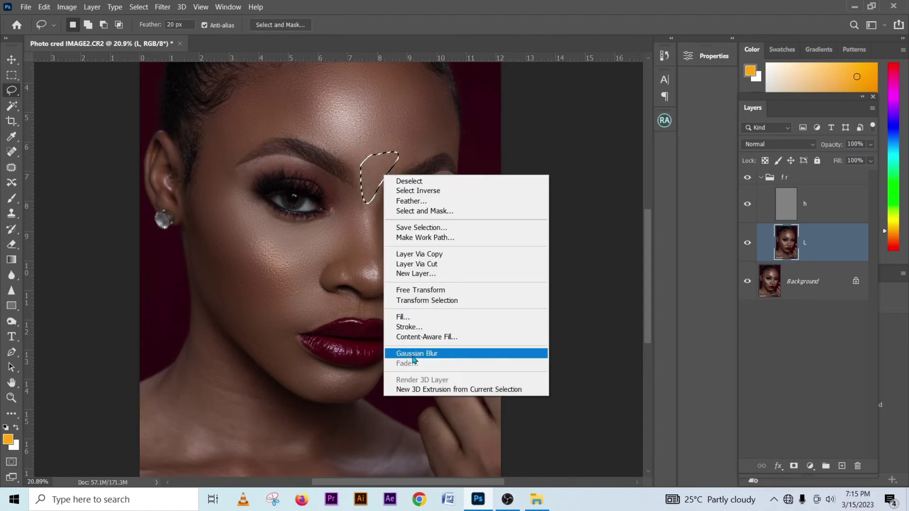
left_click(408, 349)
key("ctrl+d")
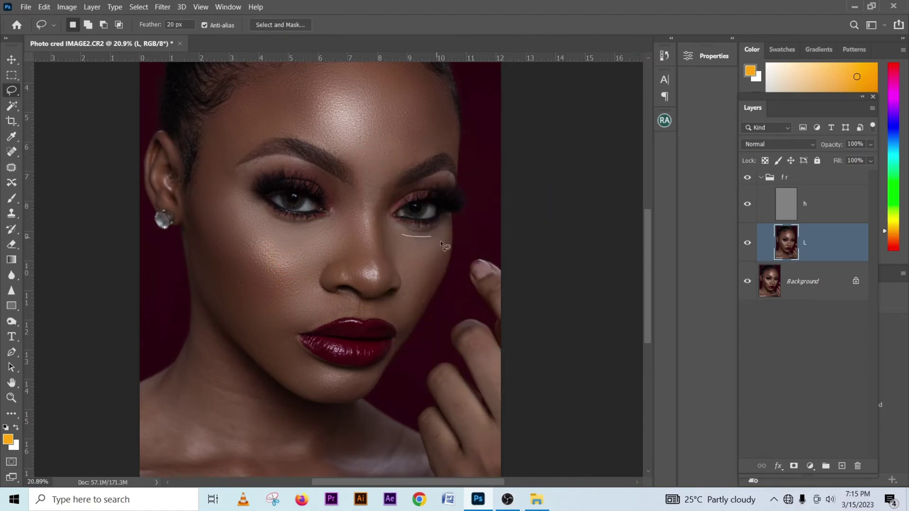
Step: Lasso the hand-side cheek from below the eye down across the skin above the upper lip, and repeat the Gaussian Blur
mouse_move(441, 242)
left_mouse_down()
mouse_move(437, 269)
mouse_move(406, 320)
mouse_move(368, 314)
left_mouse_up()
left_click_drag(413, 271, 417, 259)
right_click(416, 259)
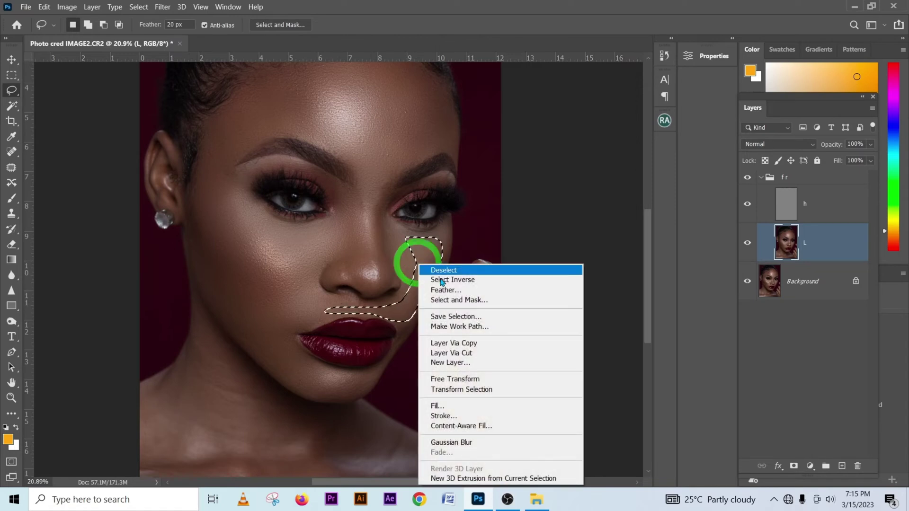
left_click(438, 440)
key("ctrl+d")
Step: Blur a lassoed patch of cheek between the highlight, nostril and mouth corner, and compare the retouch by toggling the f r group's visibility
scroll(294, 274, "down", 2)
left_click_drag(278, 214, 333, 199)
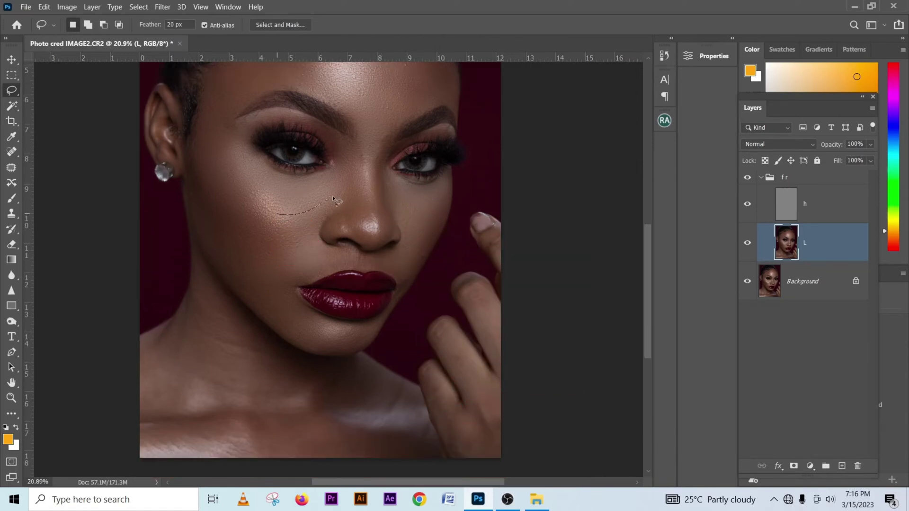
left_click_drag(313, 269, 265, 236)
right_click(287, 235)
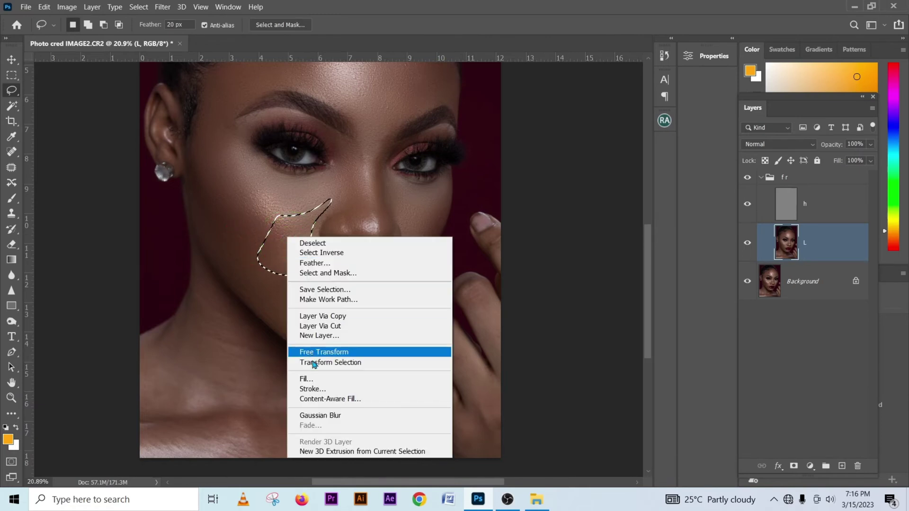
left_click(327, 406)
left_click(251, 179)
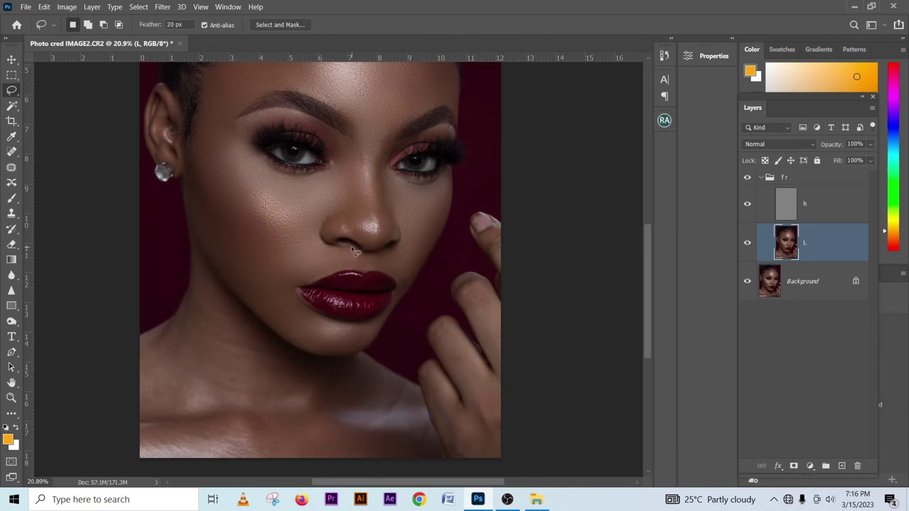
scroll(352, 246, "down", 3)
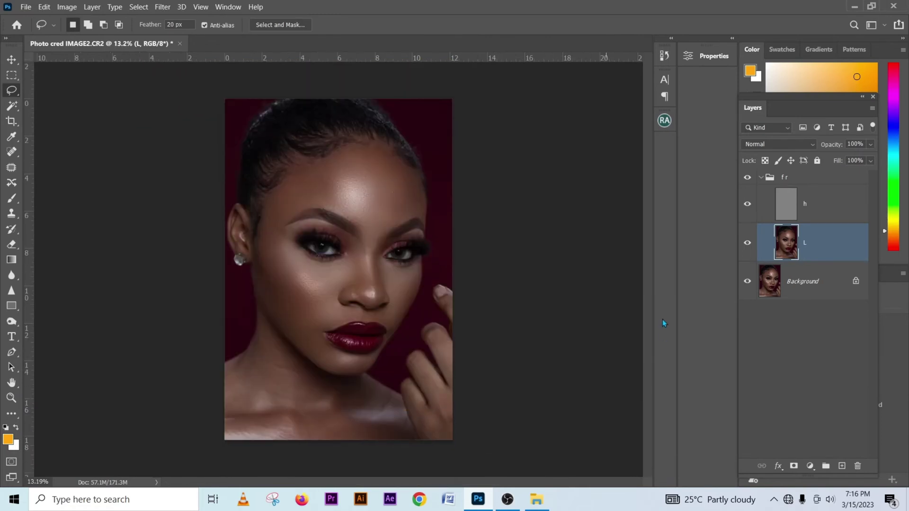
left_click(748, 179)
Step: Lasso the earring-side half of the forehead above the eyebrow and repeat the Gaussian Blur on it
scroll(360, 86, "up", 3)
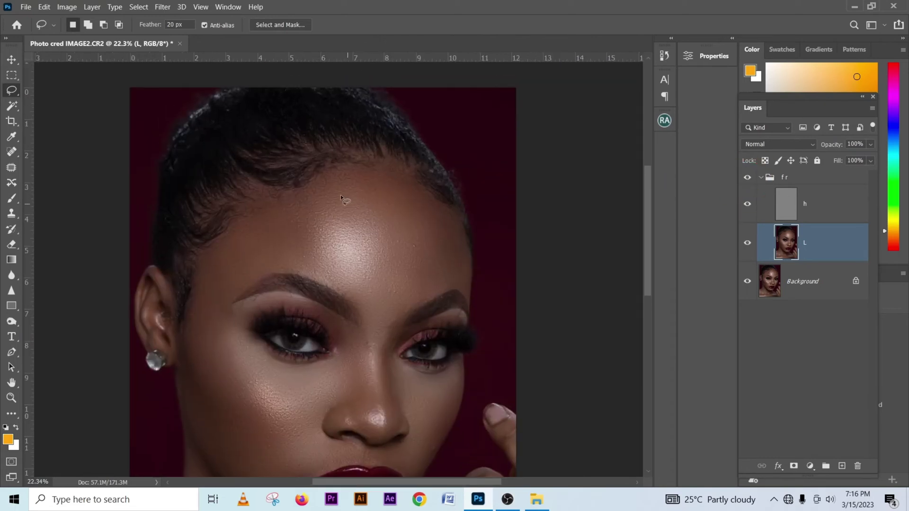
left_click_drag(227, 262, 267, 204)
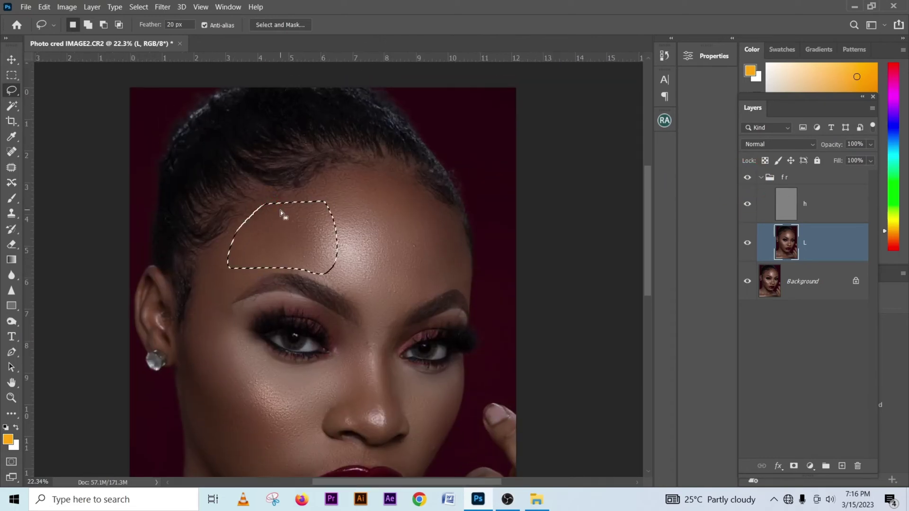
right_click(279, 211)
left_click(346, 388)
key("ctrl+d")
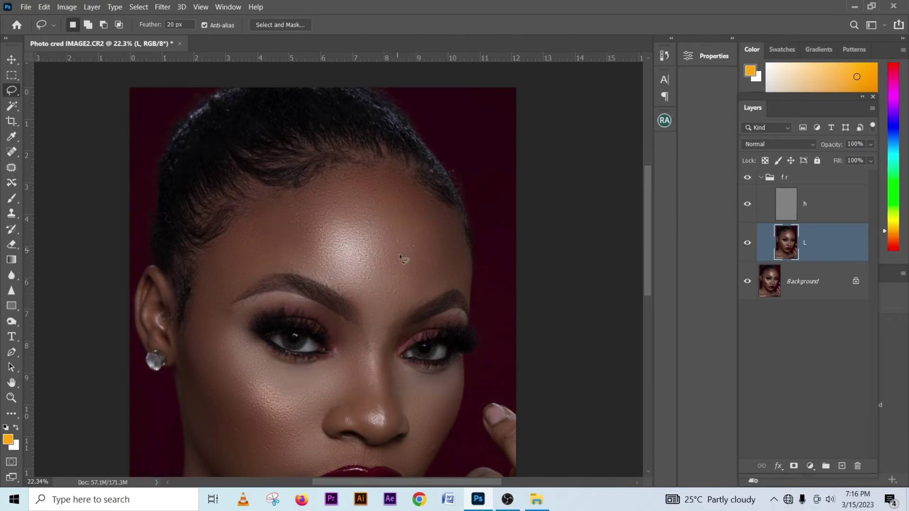
Step: Lasso the neck from below the jawline down to the collarbone and repeat the Gaussian Blur on it
scroll(401, 257, "down", 3)
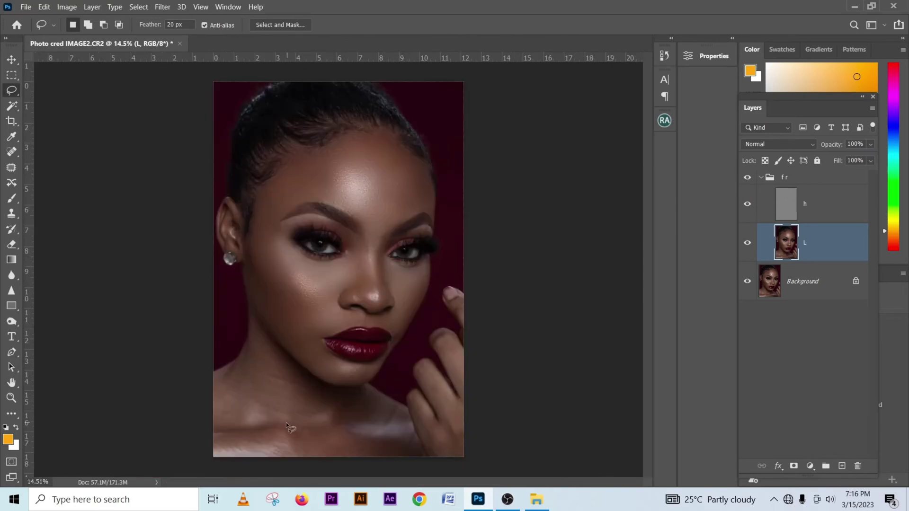
scroll(286, 425, "up", 3)
mouse_move(271, 322)
left_mouse_down()
mouse_move(319, 378)
mouse_move(377, 408)
mouse_move(377, 437)
left_mouse_up()
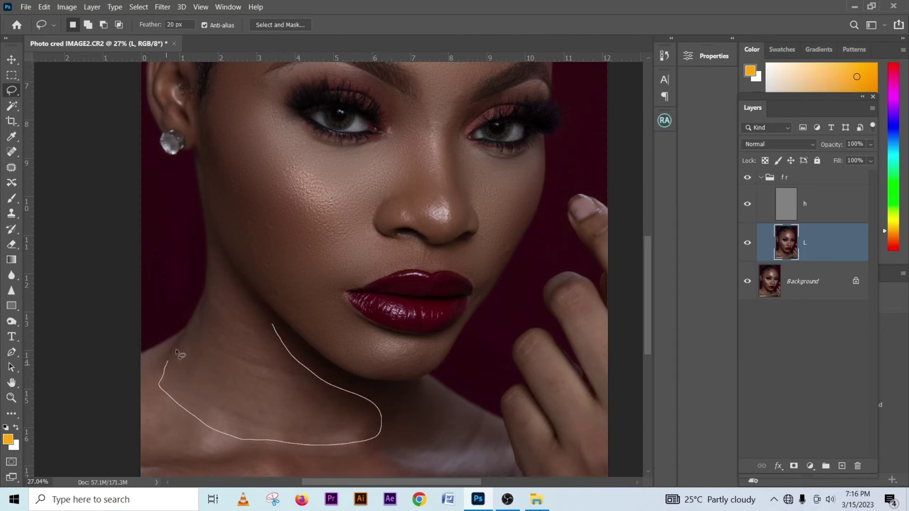
left_click_drag(175, 351, 213, 309)
right_click(242, 360)
left_click(296, 316)
key("ctrl+d")
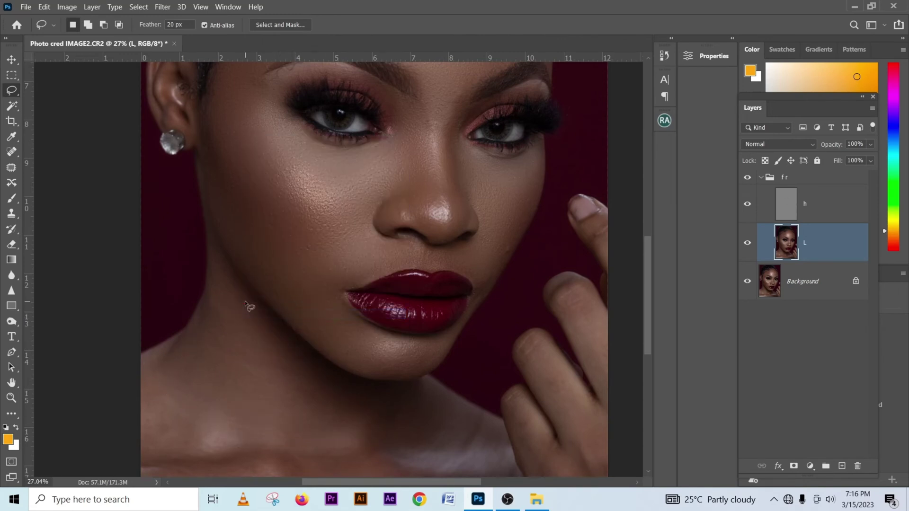
Step: Lasso the shoulder and neck base just above the collarbone at the image edge, and repeat the Gaussian Blur
scroll(301, 335, "down", 3)
mouse_move(186, 279)
left_mouse_down()
mouse_move(297, 345)
mouse_move(146, 356)
mouse_move(132, 297)
left_mouse_up()
right_click(195, 328)
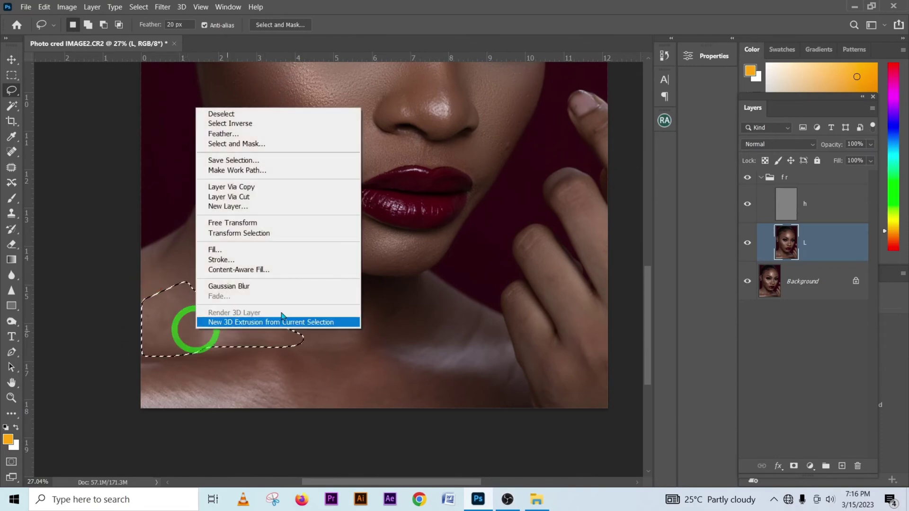
left_click(274, 287)
key("ctrl+d")
scroll(250, 367, "down", 1)
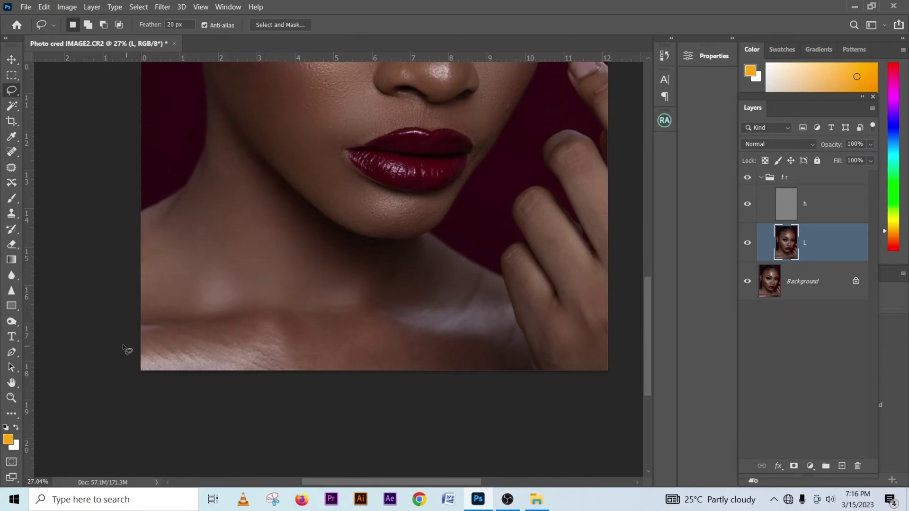
Step: Lasso the shiny skin below the collarbone at the image's lower corner, repeat the Gaussian Blur on it, and deselect
mouse_move(138, 333)
left_mouse_down()
mouse_move(281, 329)
mouse_move(309, 355)
mouse_move(282, 382)
mouse_move(115, 376)
mouse_move(97, 362)
left_mouse_up()
right_click(161, 361)
left_click(232, 318)
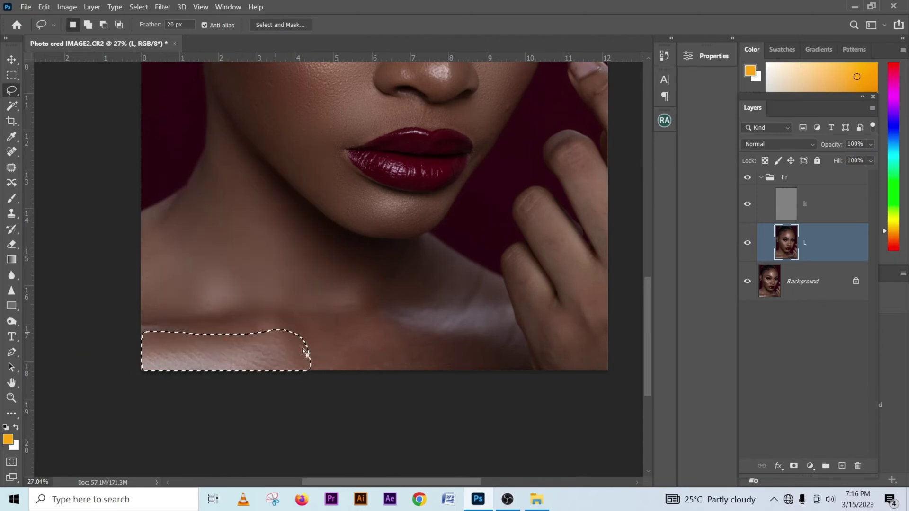
left_click(340, 360)
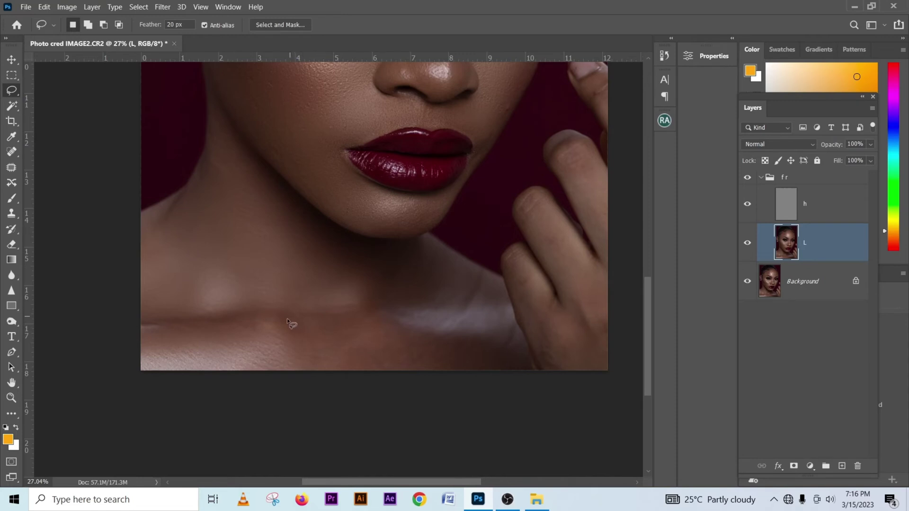
Step: Lasso the middle of the chest below the collarbone, repeat the Gaussian Blur on it, and deselect
left_click_drag(326, 311, 293, 314)
right_click(347, 356)
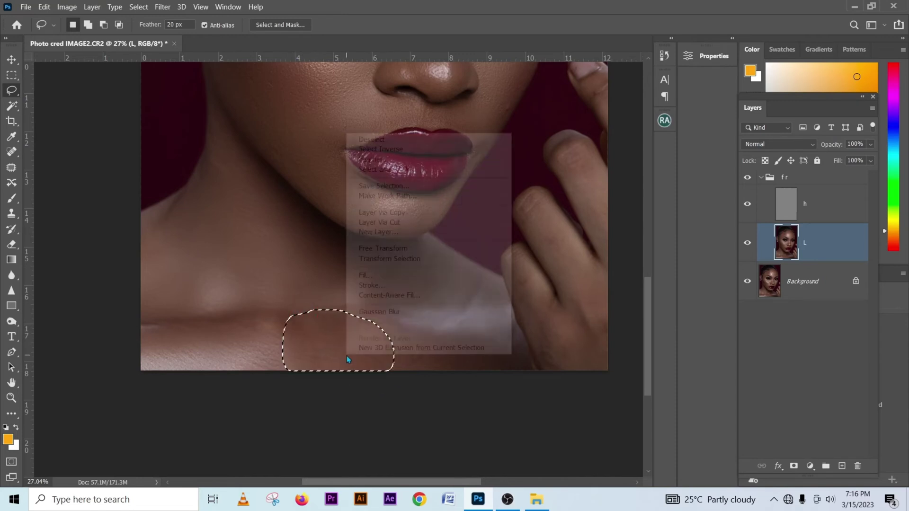
left_click(377, 314)
left_click(416, 337)
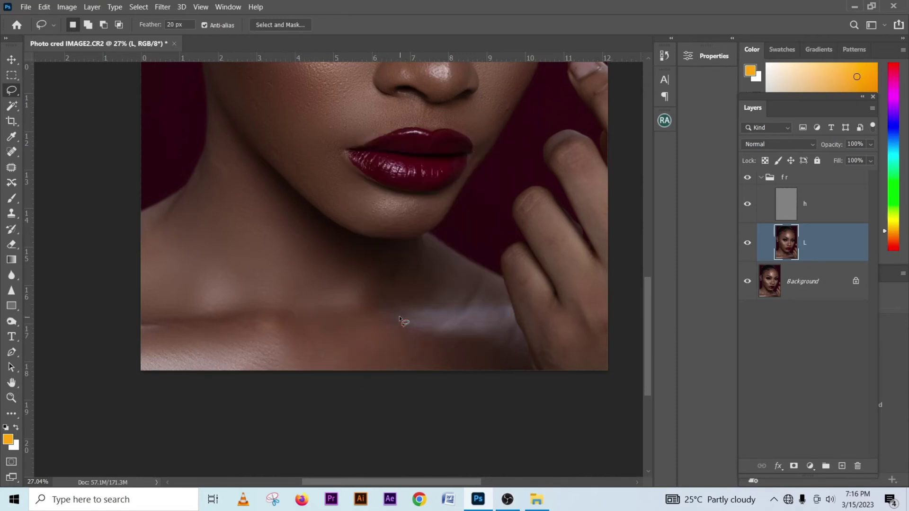
Step: Lasso the dark chest patch between the middle of the chest and the hand, and repeat the Gaussian Blur
mouse_move(399, 319)
left_mouse_down()
mouse_move(511, 371)
mouse_move(442, 395)
mouse_move(387, 368)
mouse_move(398, 322)
left_mouse_up()
right_click(442, 367)
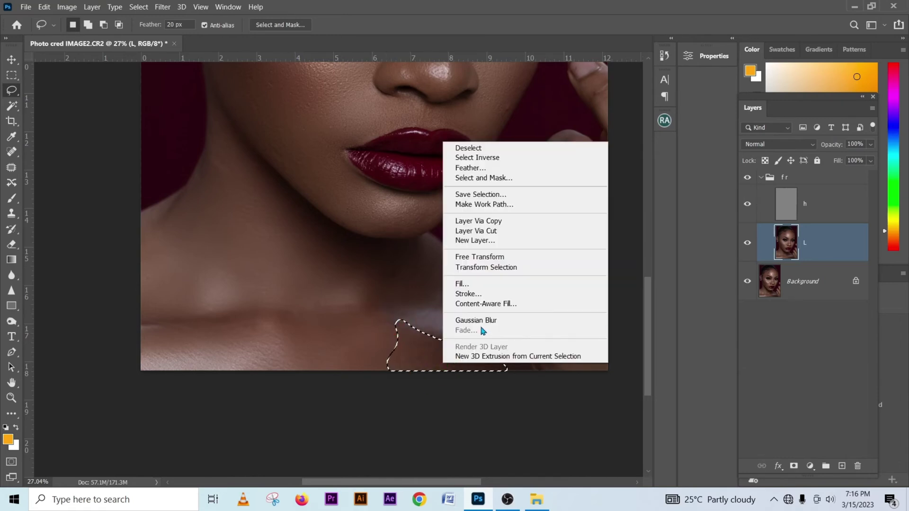
left_click(468, 321)
Step: Try to blur the whole chest, collarbone and far shoulder in one large lasso selection
mouse_move(422, 247)
left_mouse_down()
mouse_move(356, 298)
mouse_move(378, 318)
mouse_move(427, 325)
mouse_move(389, 299)
mouse_move(310, 282)
mouse_move(228, 282)
left_mouse_up()
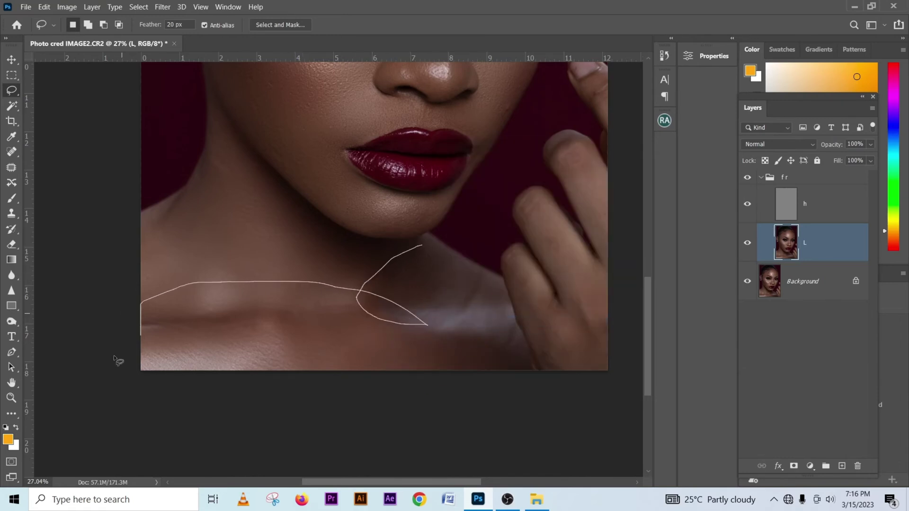
mouse_move(113, 355)
left_mouse_down()
mouse_move(350, 414)
mouse_move(526, 404)
left_mouse_up()
mouse_move(526, 366)
left_mouse_down()
mouse_move(464, 262)
mouse_move(414, 250)
left_mouse_up()
right_click(388, 322)
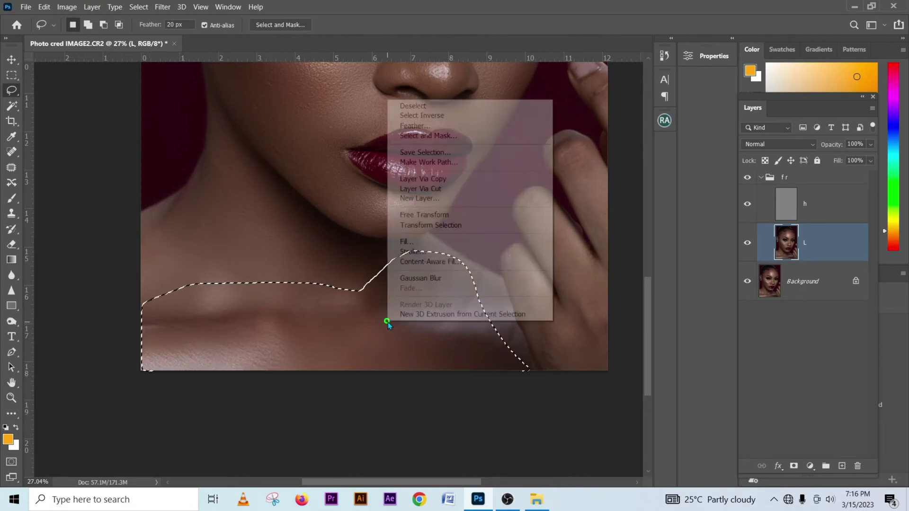
left_click(426, 279)
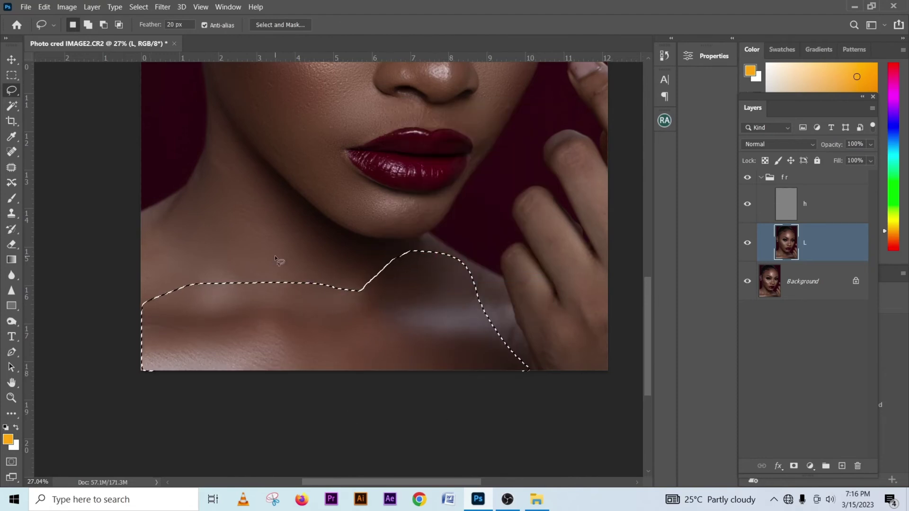
key("ctrl+d")
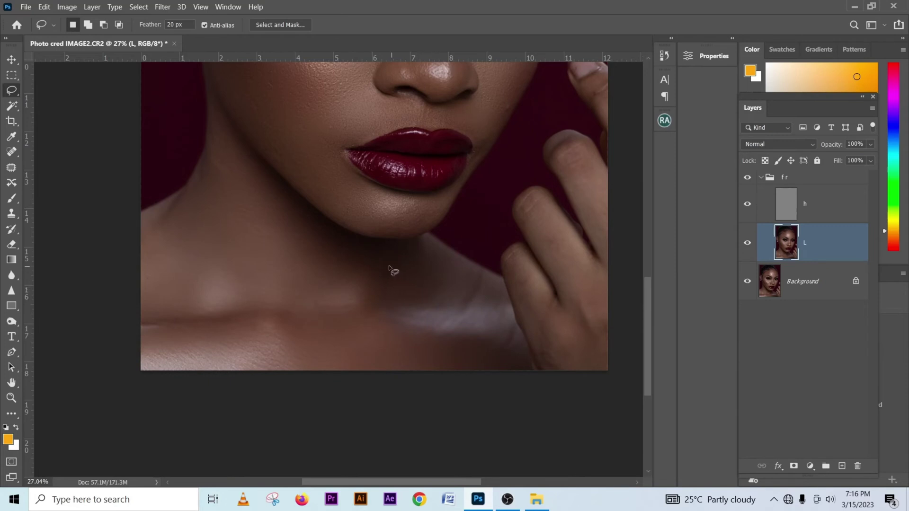
Step: Lasso the shadowed neck between the chin and the far collarbone, repeat the Gaussian Blur, and deselect
mouse_move(398, 254)
left_mouse_down()
mouse_move(434, 251)
mouse_move(459, 265)
left_mouse_up()
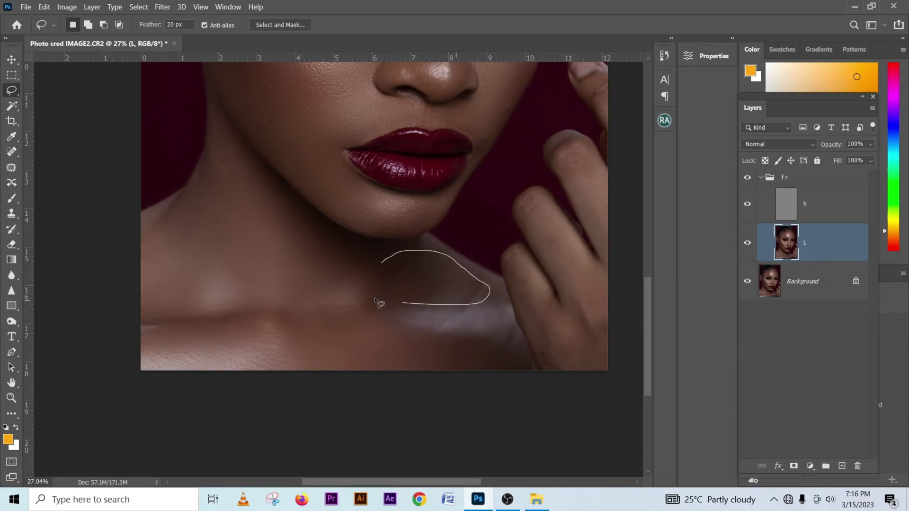
left_click_drag(375, 301, 344, 290)
right_click(406, 281)
left_click(452, 239)
key("ctrl+d")
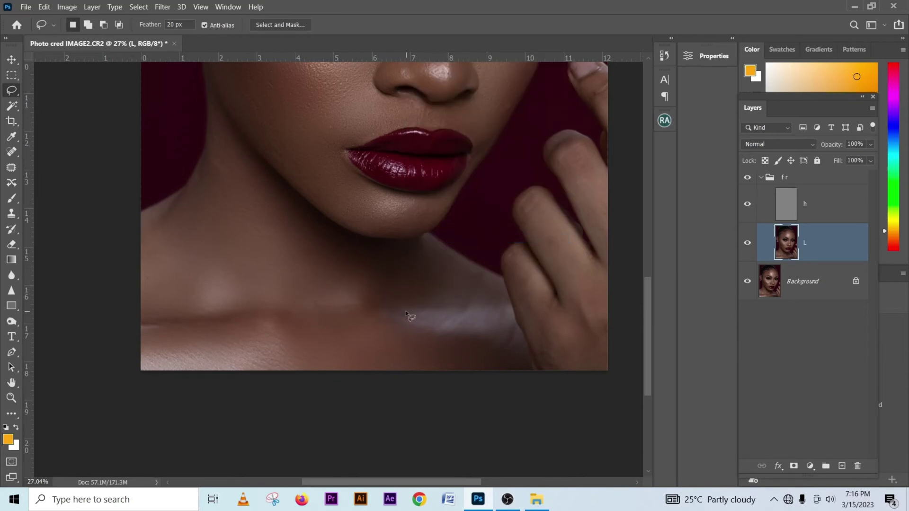
Step: Lasso the chest from the far collarbone's highlight down to the image edge, and repeat the Gaussian Blur
mouse_move(406, 314)
left_mouse_down()
mouse_move(496, 318)
mouse_move(515, 353)
mouse_move(449, 378)
mouse_move(374, 327)
left_mouse_up()
right_click(425, 340)
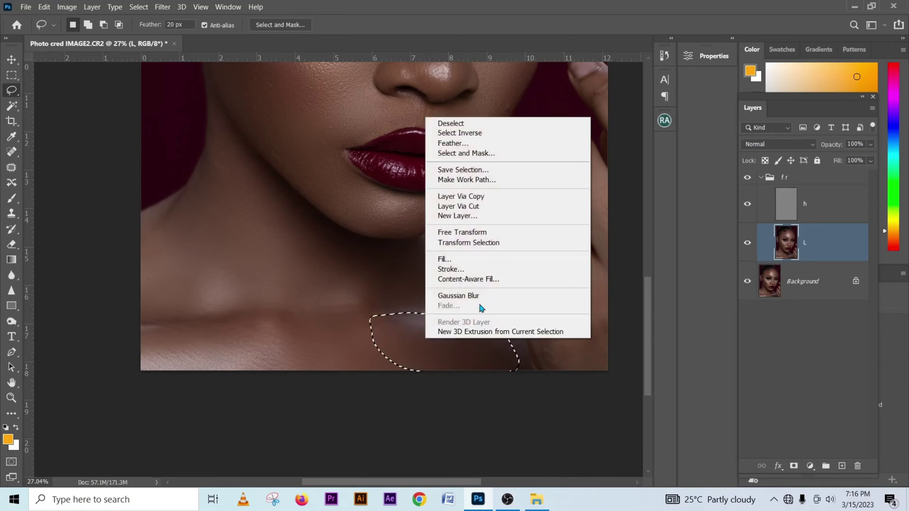
left_click(479, 296)
Step: Lasso the small neck patch just above the middle of the collarbone, repeat the Gaussian Blur, and deselect
left_click_drag(325, 272, 380, 286)
left_click_drag(324, 310, 244, 303)
right_click(305, 297)
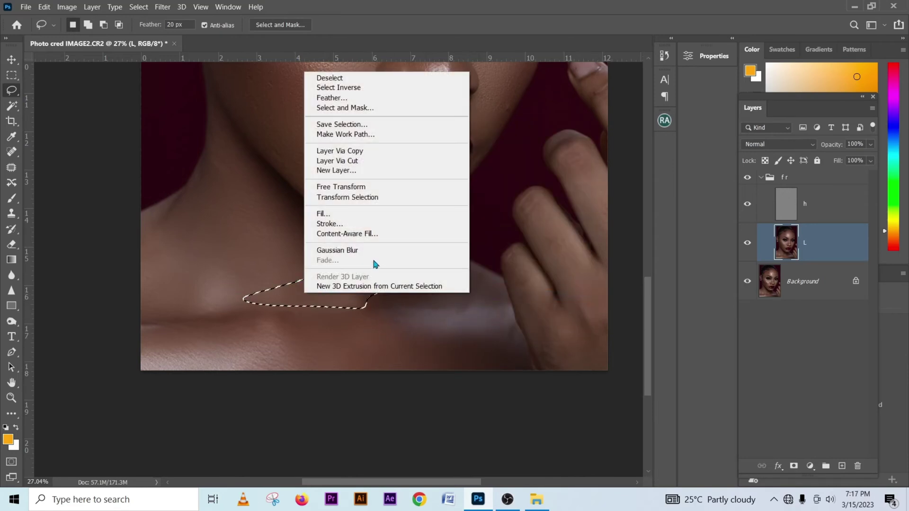
left_click(370, 250)
key("ctrl+d")
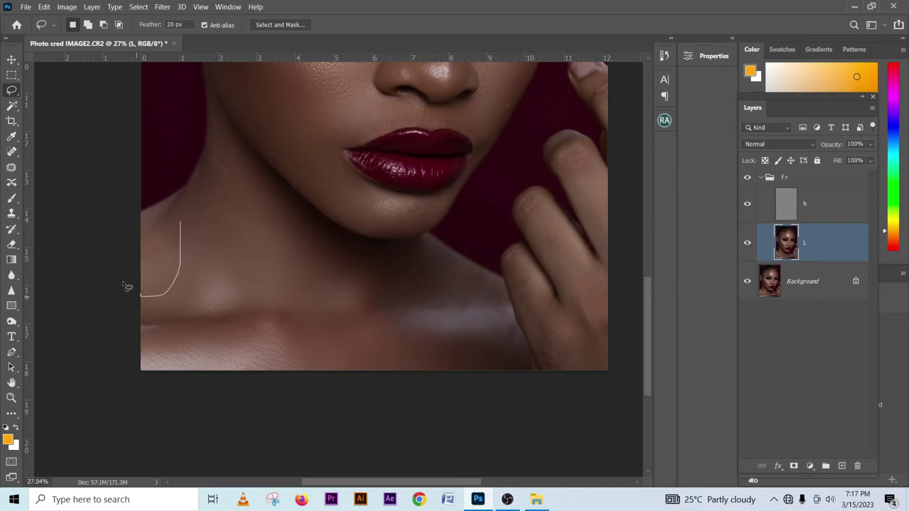
Step: Lasso the upper shoulder along the image edge beside the neck, repeat the Gaussian Blur, and deselect
left_click_drag(124, 284, 169, 224)
right_click(163, 262)
left_click(209, 436)
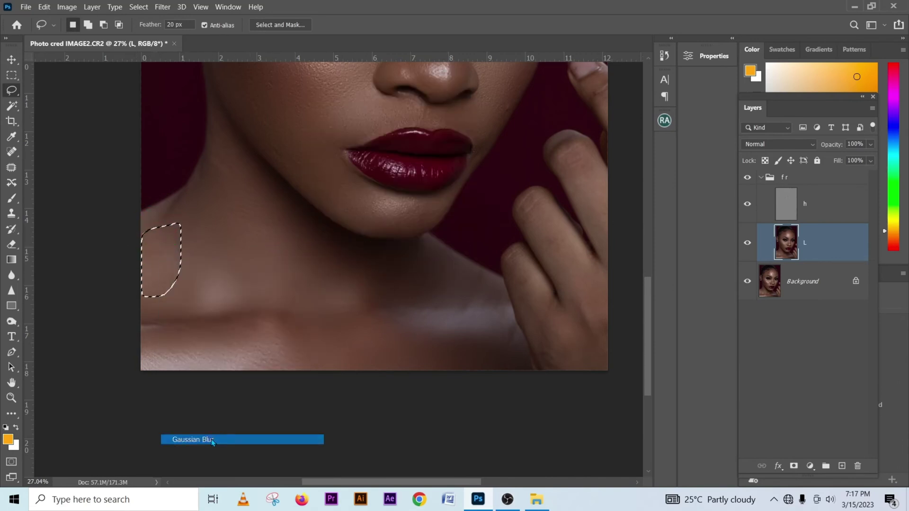
left_click(391, 377)
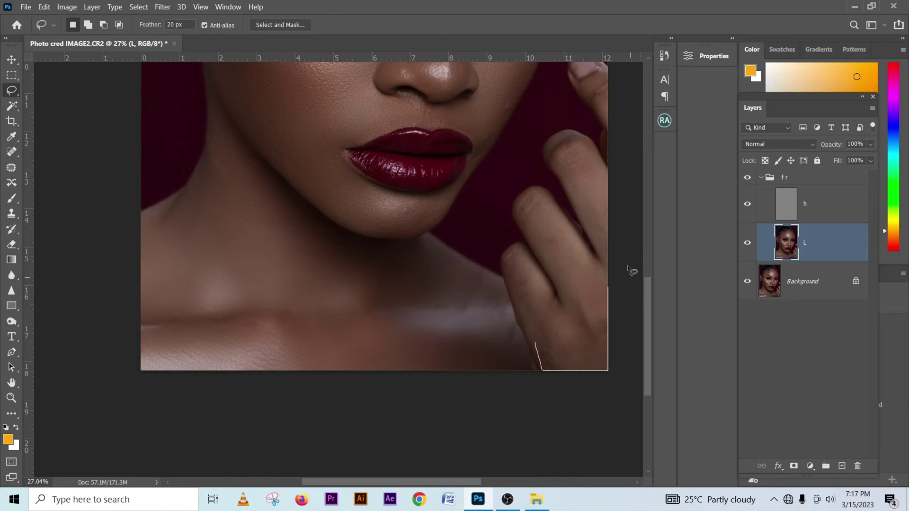
Step: Lasso the back of the hand up to the base of the fingers, repeat the Gaussian Blur, and deselect
left_click_drag(628, 268, 599, 283)
left_click_drag(526, 285, 563, 374)
right_click(562, 372)
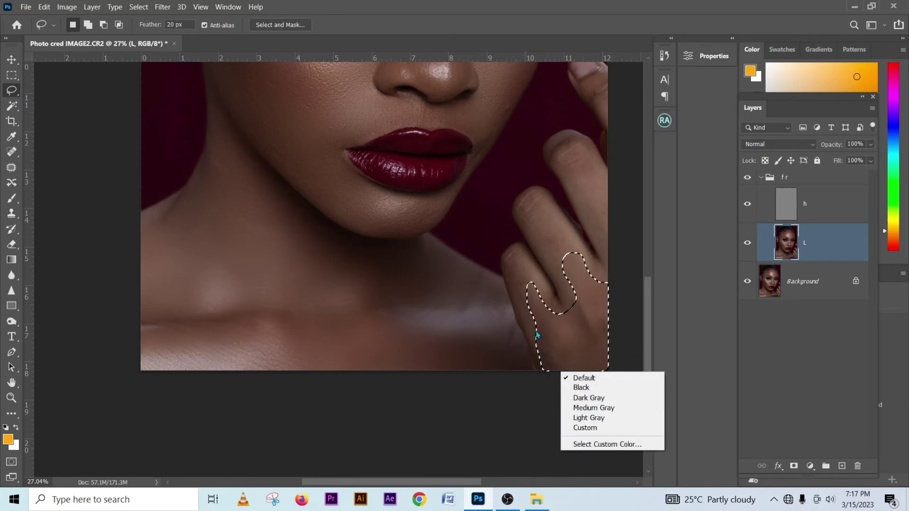
right_click(575, 325)
left_click(587, 277)
left_click(552, 246)
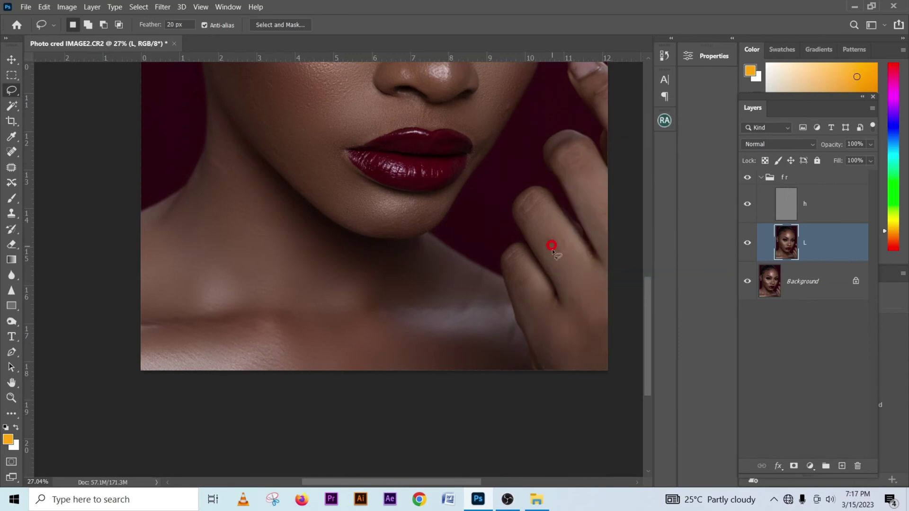
Step: Lasso the chin and the jaw beside the mouth corner, and repeat the Gaussian Blur on it
scroll(436, 286, "up", 5)
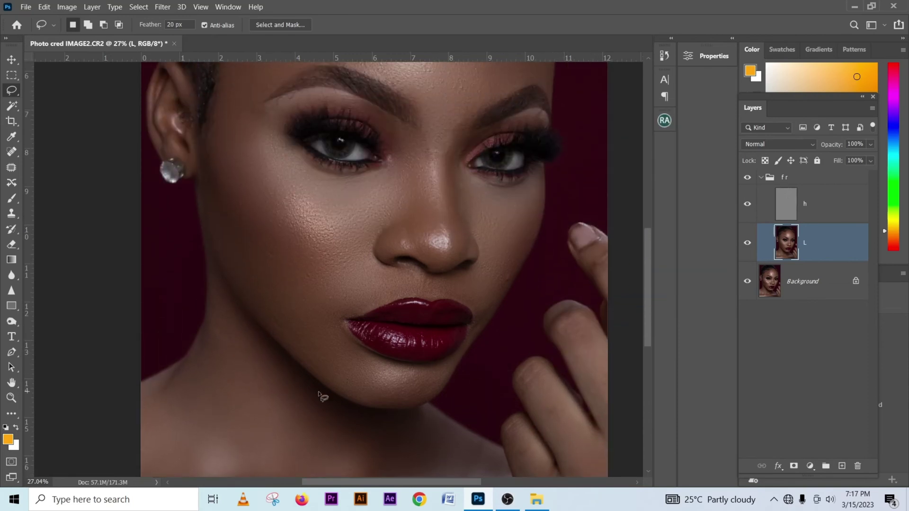
mouse_move(393, 374)
left_mouse_down()
mouse_move(445, 387)
mouse_move(410, 402)
mouse_move(330, 364)
mouse_move(308, 333)
left_mouse_up()
right_click(311, 333)
left_click(370, 293)
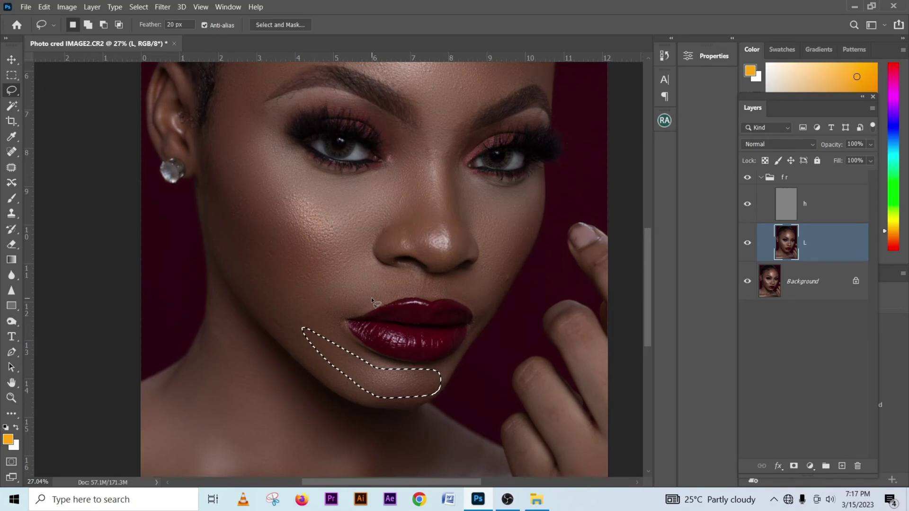
Step: Fade the chin and jaw's Gaussian Blur to 60% opacity and deselect
key("ctrl+shift+f")
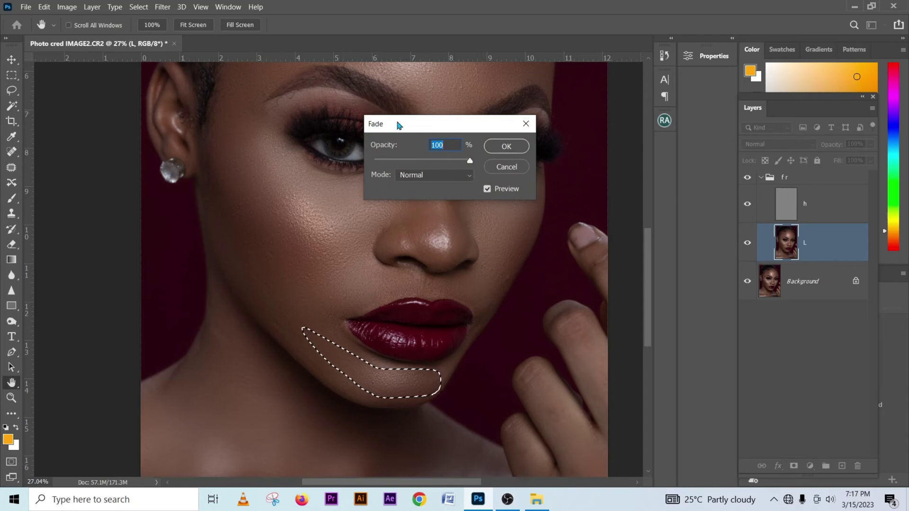
left_click(505, 168)
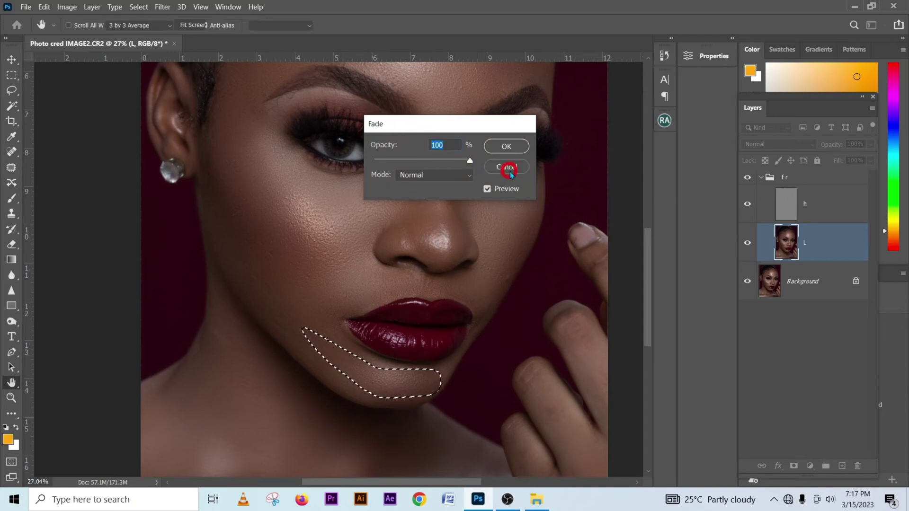
right_click(367, 386)
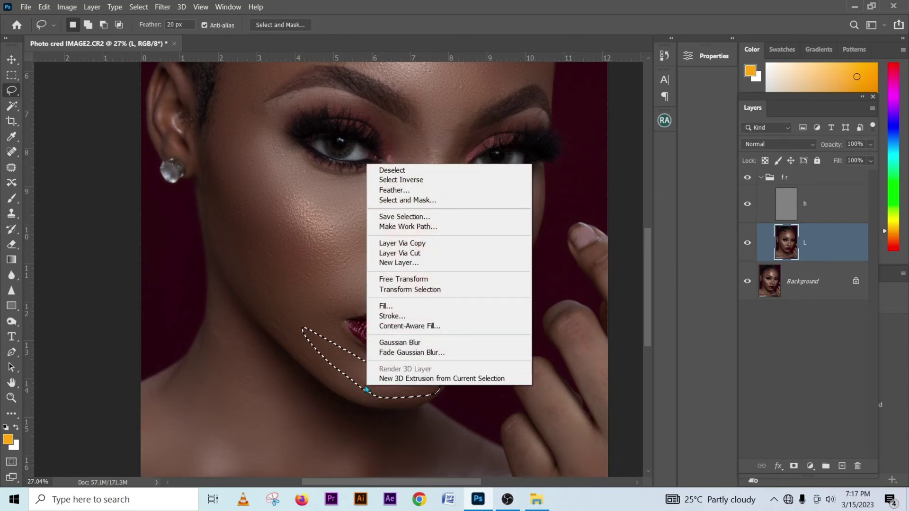
left_click(407, 353)
left_click_drag(470, 161, 436, 162)
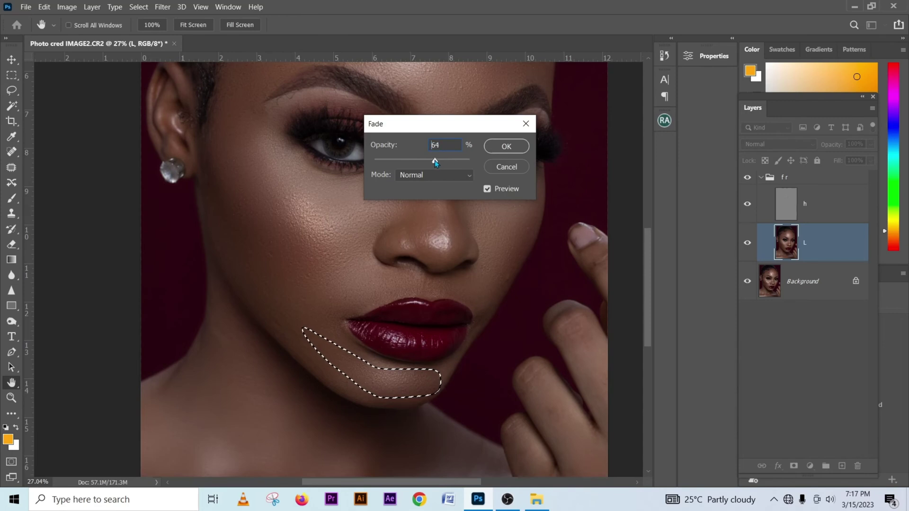
left_click(506, 146)
key("ctrl+d")
Step: Lasso the nose bridge from between the eyebrows down to the tip, and repeat the Gaussian Blur
scroll(467, 223, "up", 4)
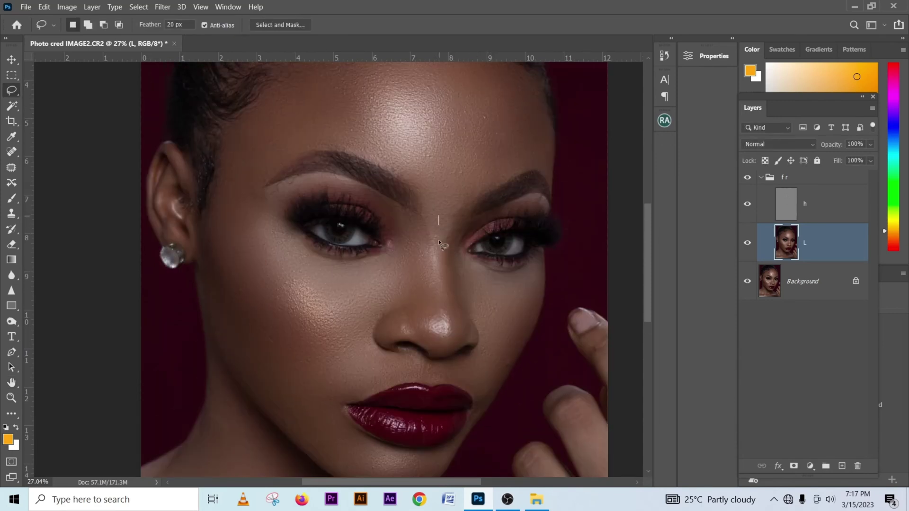
left_click_drag(439, 242, 444, 314)
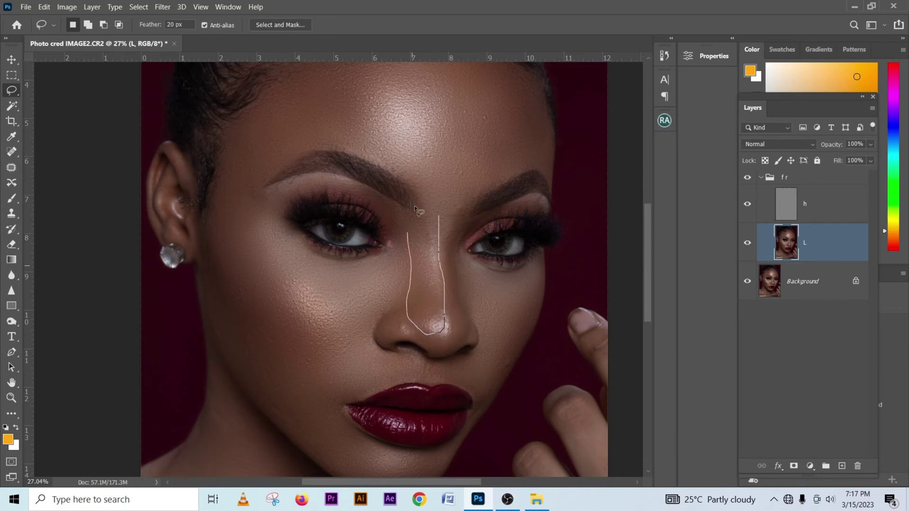
left_click_drag(414, 206, 420, 206)
right_click(438, 263)
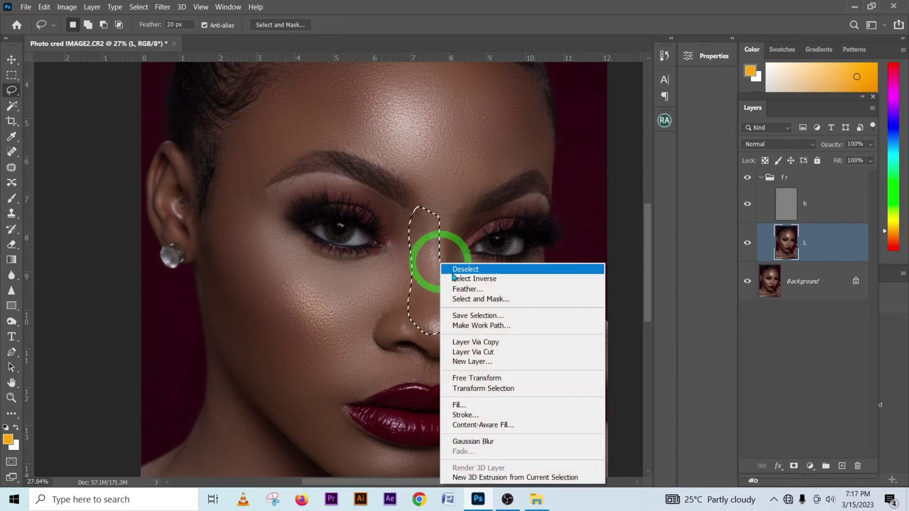
Step: Fade the nose bridge's Gaussian Blur to 44% opacity and deselect
right_click(431, 285)
left_click(506, 249)
left_click_drag(439, 158, 421, 159)
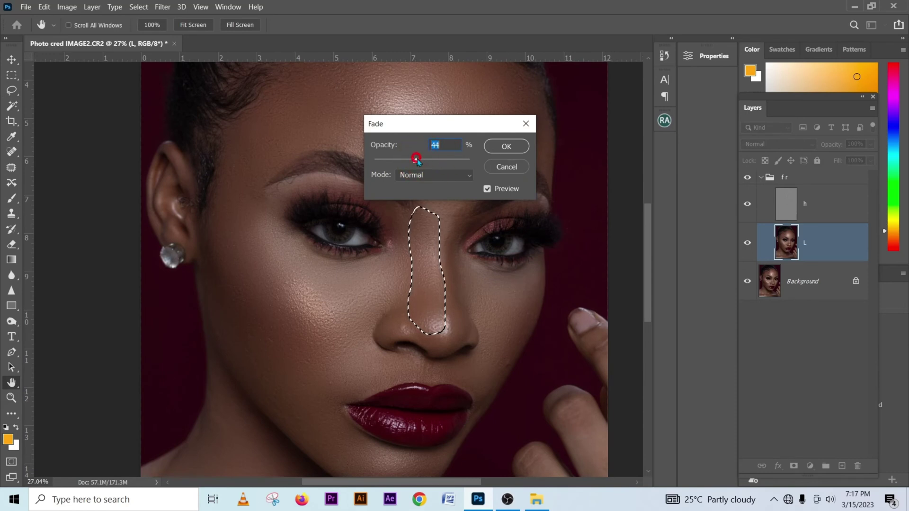
left_click(506, 147)
key("l")
key("ctrl+d")
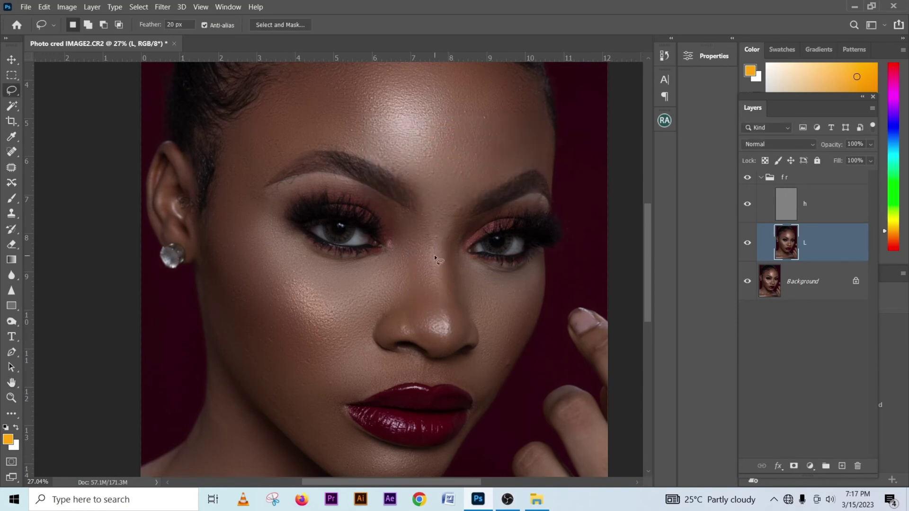
Step: Compare the whole portrait before and after the retouch by toggling the f r group's visibility
scroll(435, 259, "up", 2)
scroll(436, 260, "down", 4)
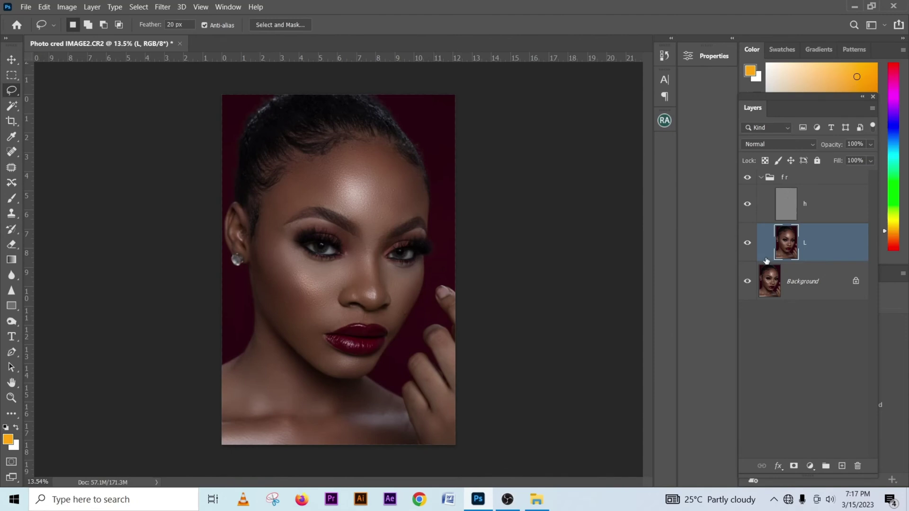
left_click(747, 179)
left_click(748, 180)
Step: Collapse the f r group and add a Black & White adjustment layer above it
scroll(448, 251, "up", 4)
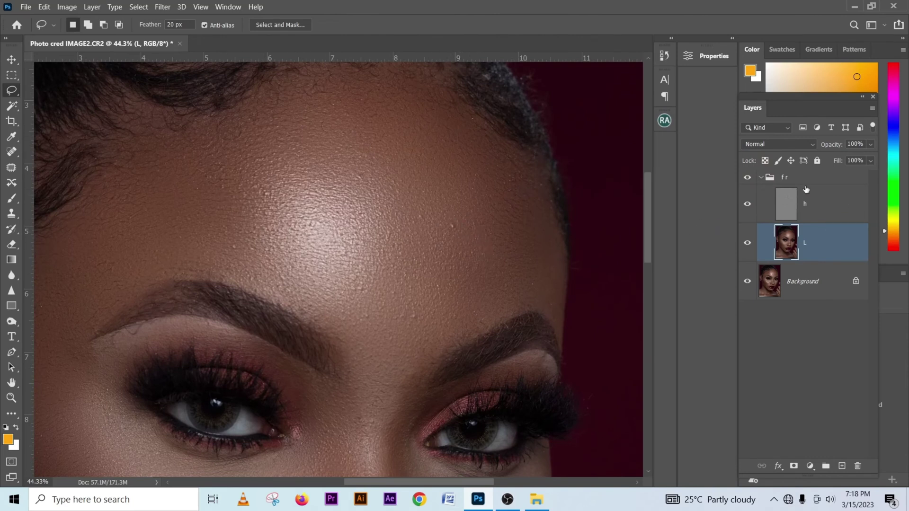
left_click(761, 179)
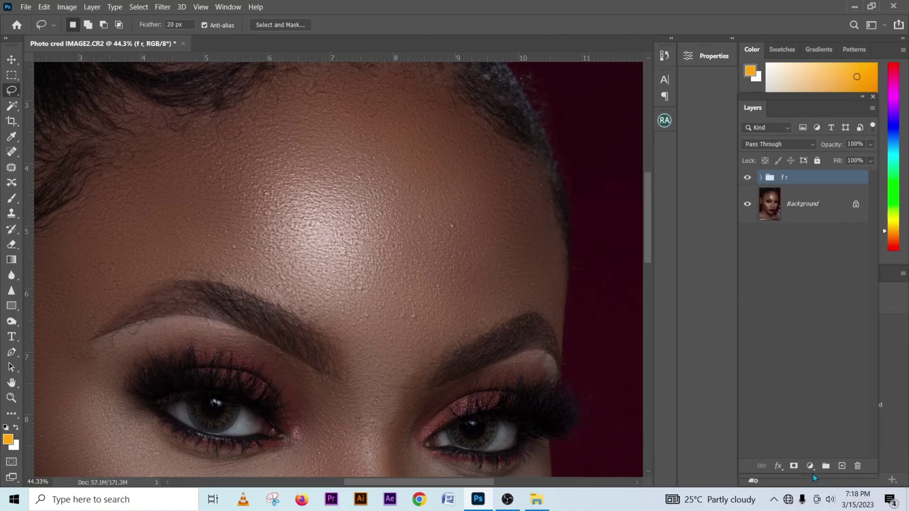
left_click(810, 466)
left_click(834, 373)
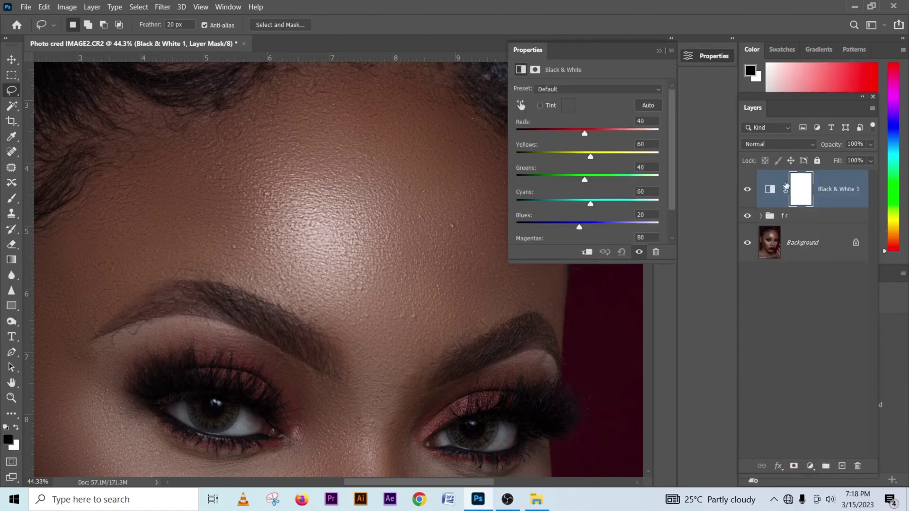
Step: Set the Black & White adjustment's Reds to -133 and Blues to 208
left_click_drag(571, 134, 554, 133)
left_click_drag(611, 231, 632, 229)
left_click_drag(553, 133, 534, 137)
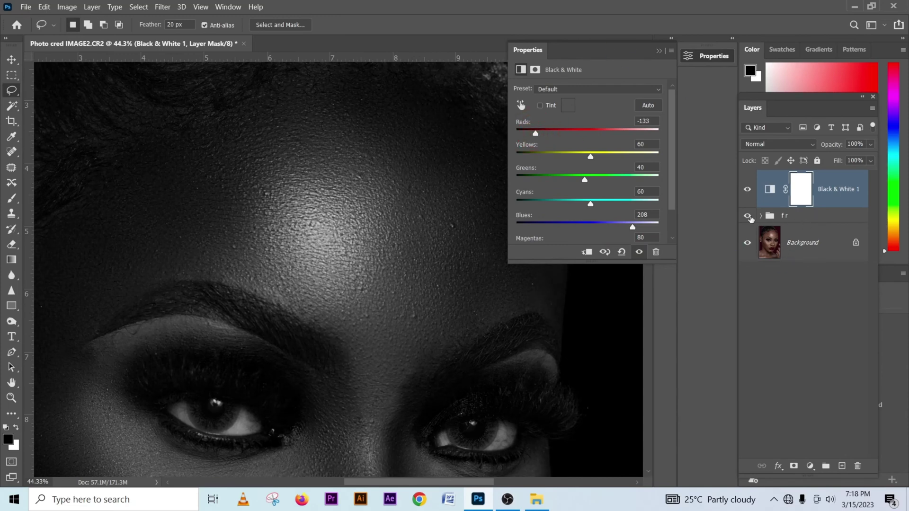
Step: Expand the f r group and add a new empty layer directly above layer L
left_click(759, 219)
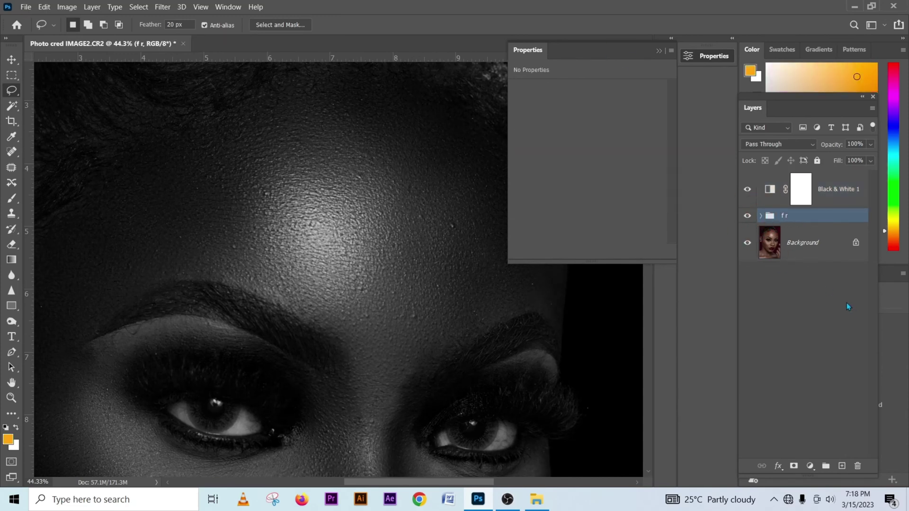
left_click(761, 216)
left_click(826, 286)
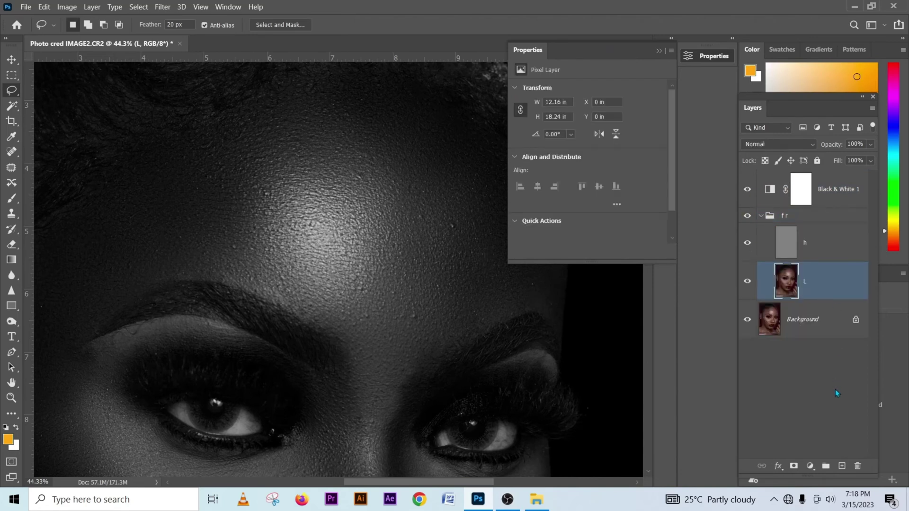
left_click(842, 466)
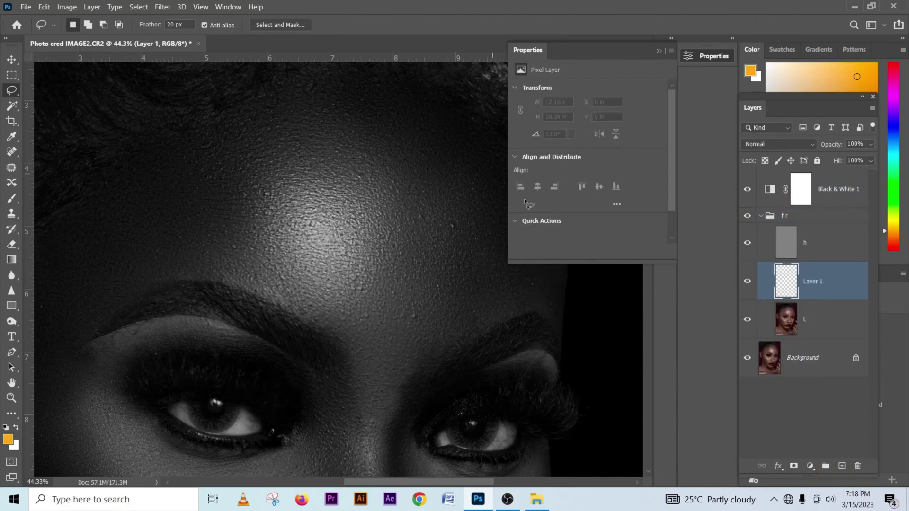
Step: Activate the Clone Stamp tool and set its sampling to Current & Below
left_click(11, 216)
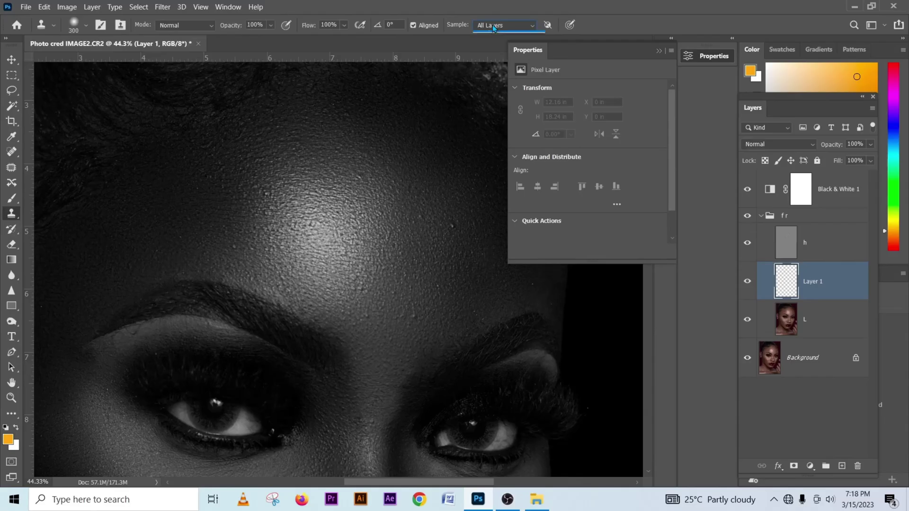
left_click(492, 26)
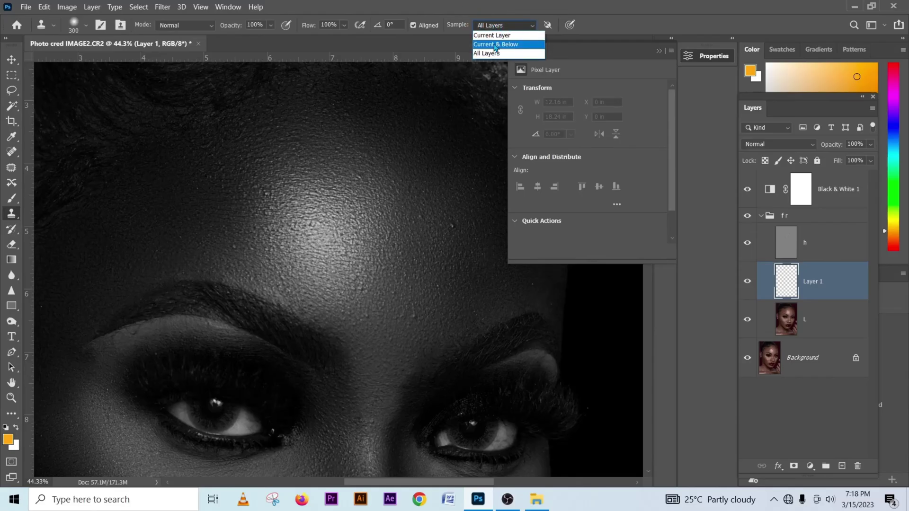
left_click(496, 45)
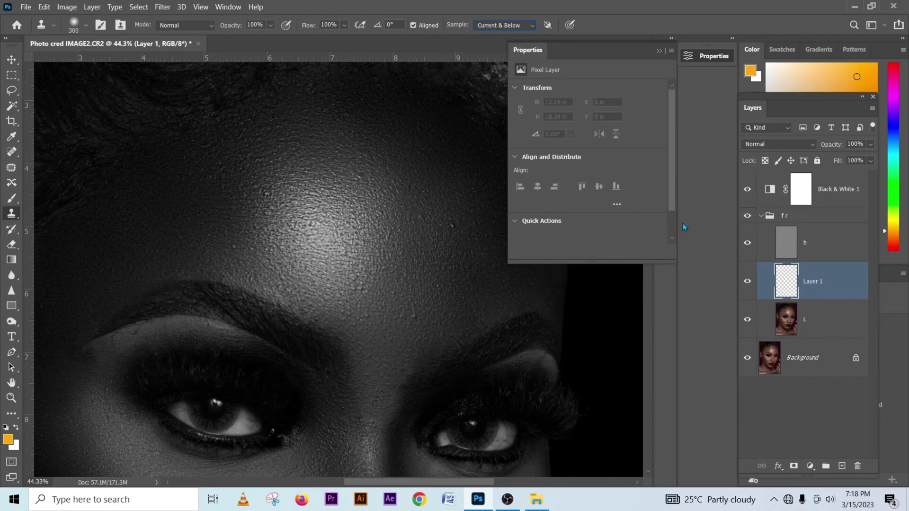
left_click(521, 28)
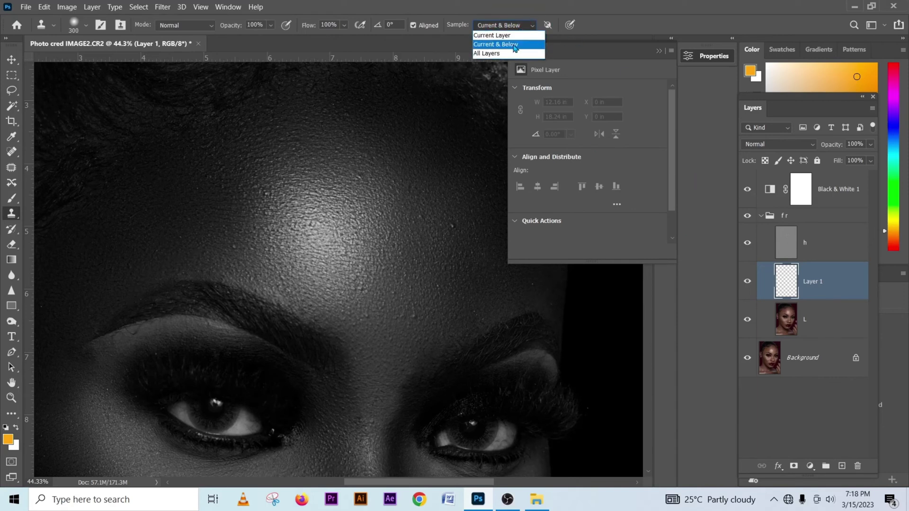
left_click(497, 44)
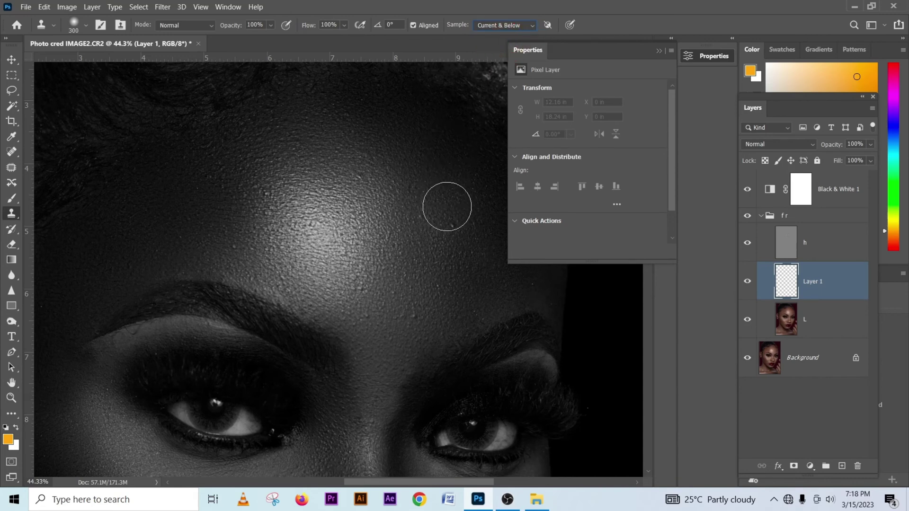
Step: Reduce the Clone Stamp brush size to 50 for working on the small forehead blemishes
left_click(402, 198)
left_click(477, 205)
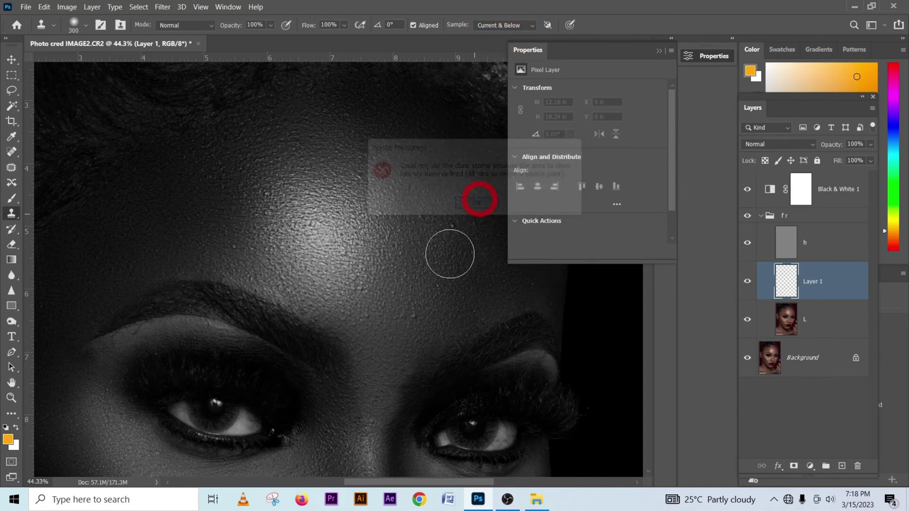
key("bracketleft")
key("bracketleft")
key("bracketleft")
key("bracketleft")
key("bracketleft")
key("bracketleft")
key("bracketleft")
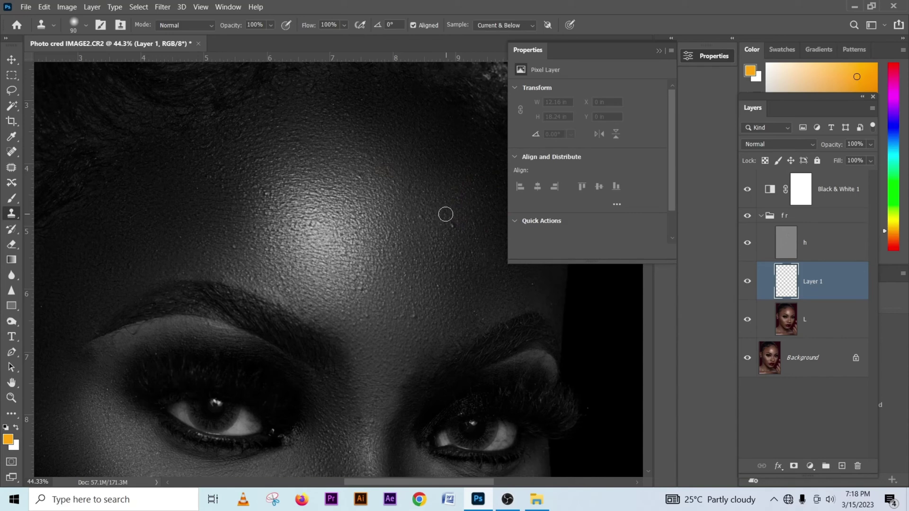
scroll(448, 227, "up", 3)
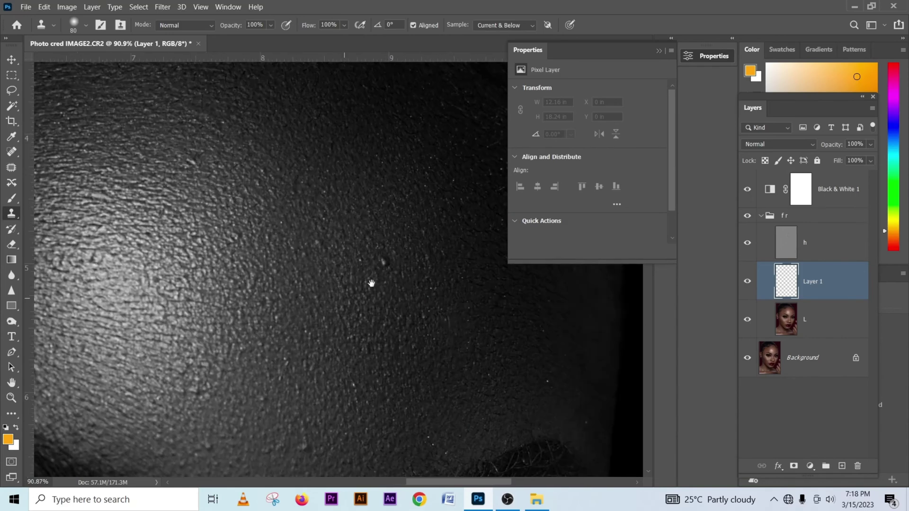
key("bracketleft")
key("bracketleft")
key("bracketleft")
Step: Try to clone clean skin over the two forehead blemishes on Layer 1, undoing the last stroke
left_click(373, 231, "alt")
left_click(380, 260)
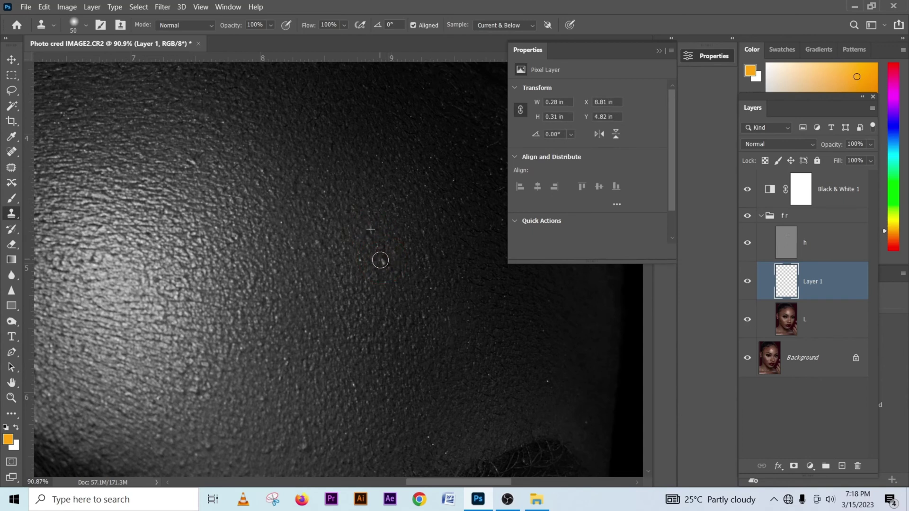
left_click(384, 260)
left_click(379, 229)
left_click(385, 257)
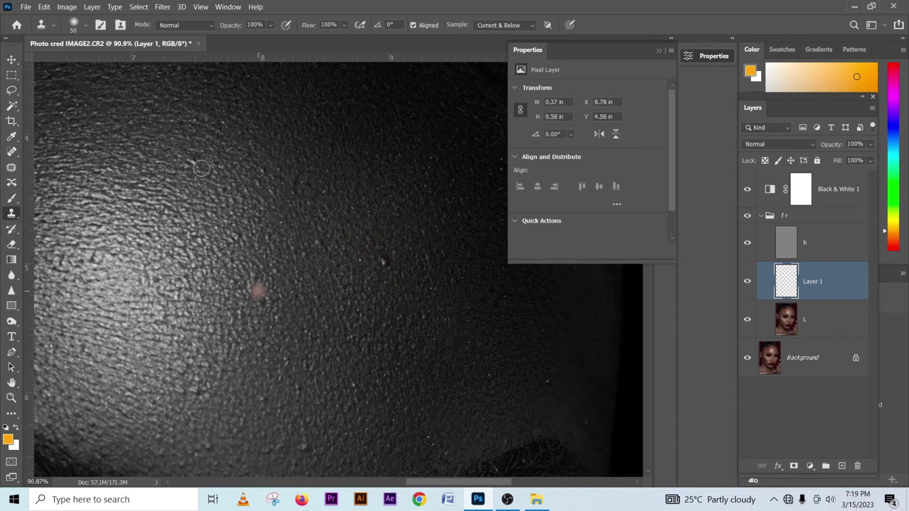
left_click(189, 163)
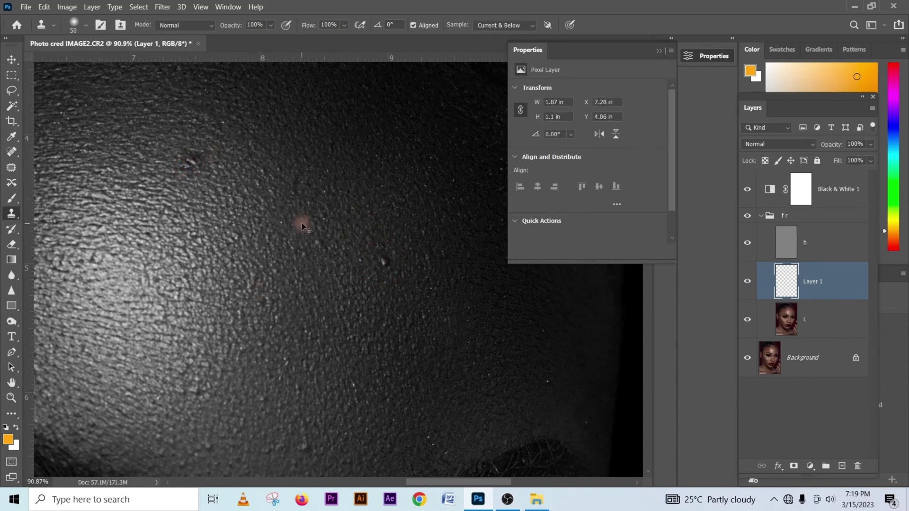
key("ctrl+z")
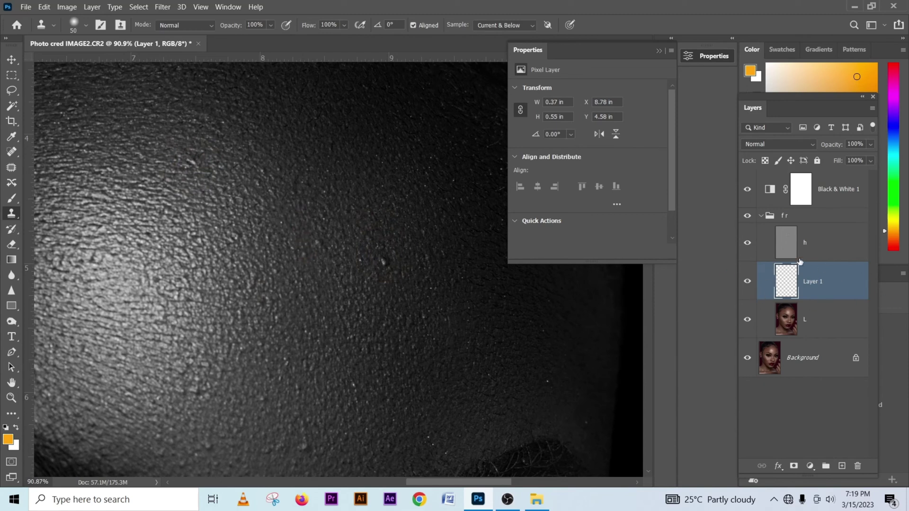
Step: Compare the contributions of layers h and L on the forehead by toggling their visibility
left_click(747, 245)
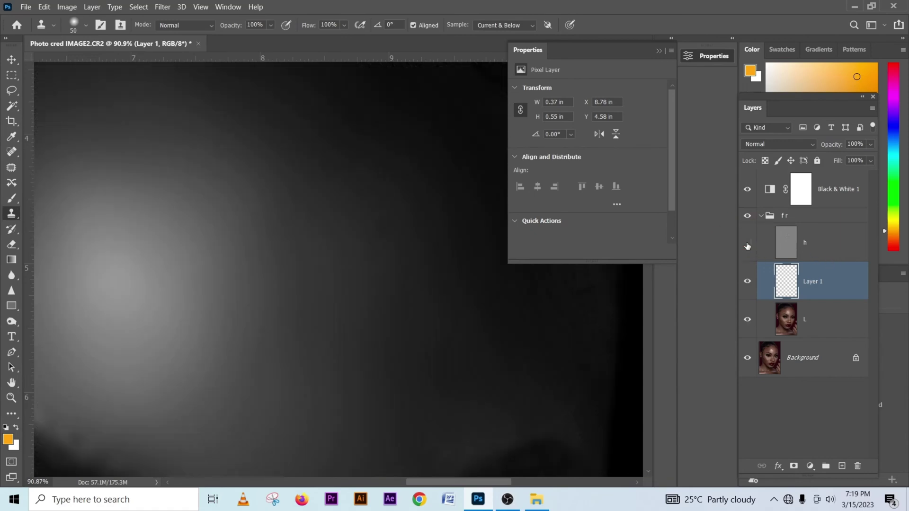
left_click(747, 244)
left_click(747, 246)
left_click(747, 244)
left_click(748, 321)
left_click(748, 320)
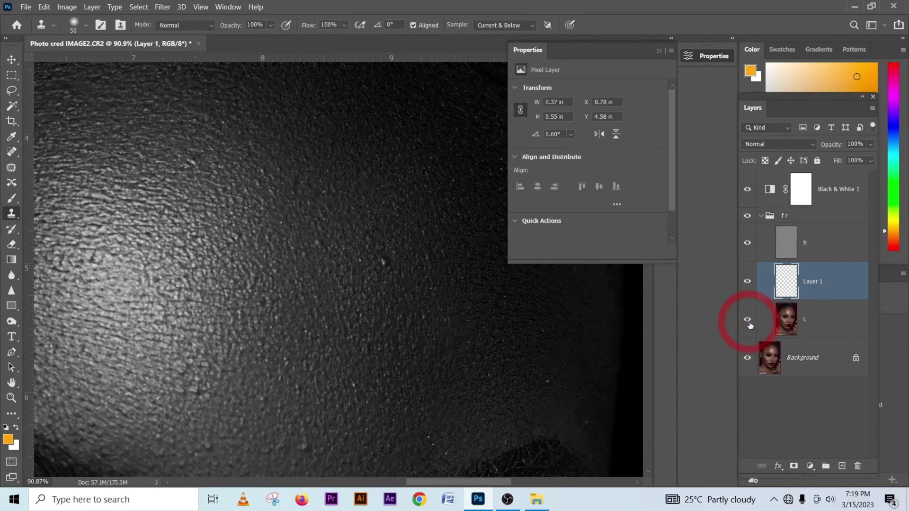
left_click(748, 245)
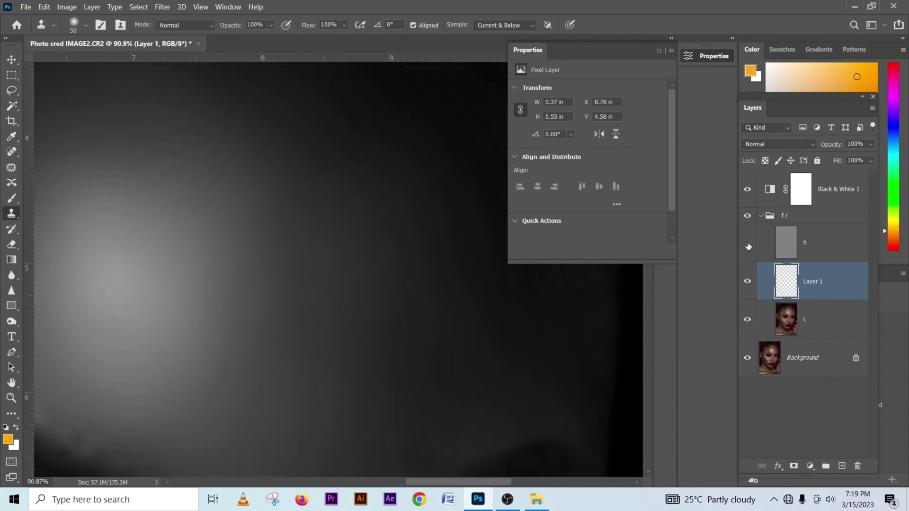
left_click(747, 244)
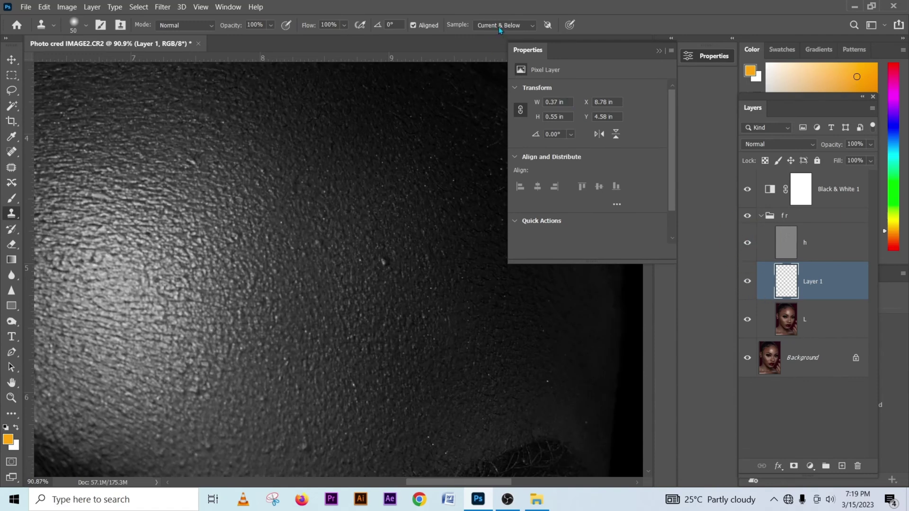
Step: Delete the retouching layer Layer 1 from between layers h and L
left_click(842, 284)
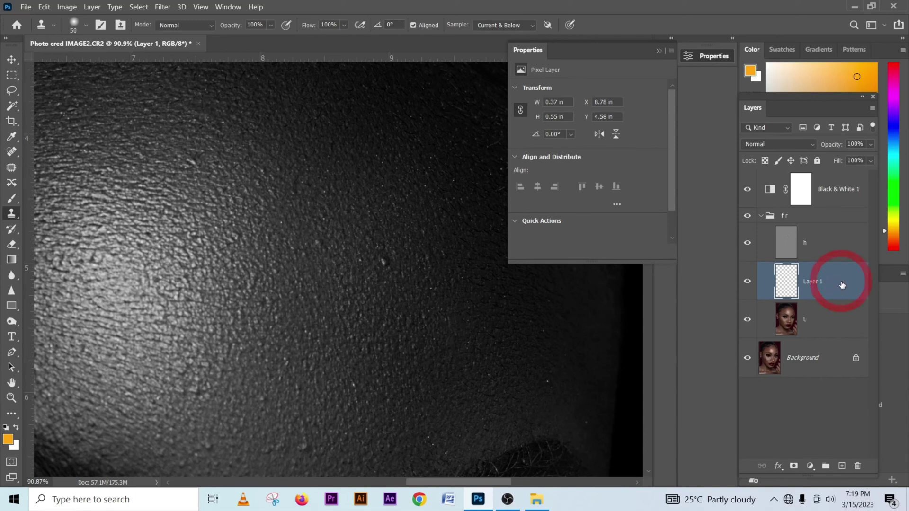
left_click(842, 327)
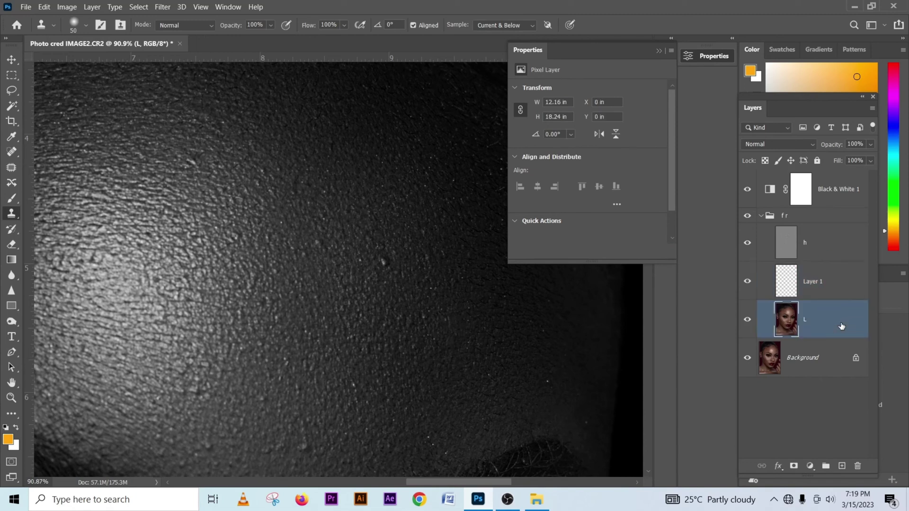
left_click(838, 290)
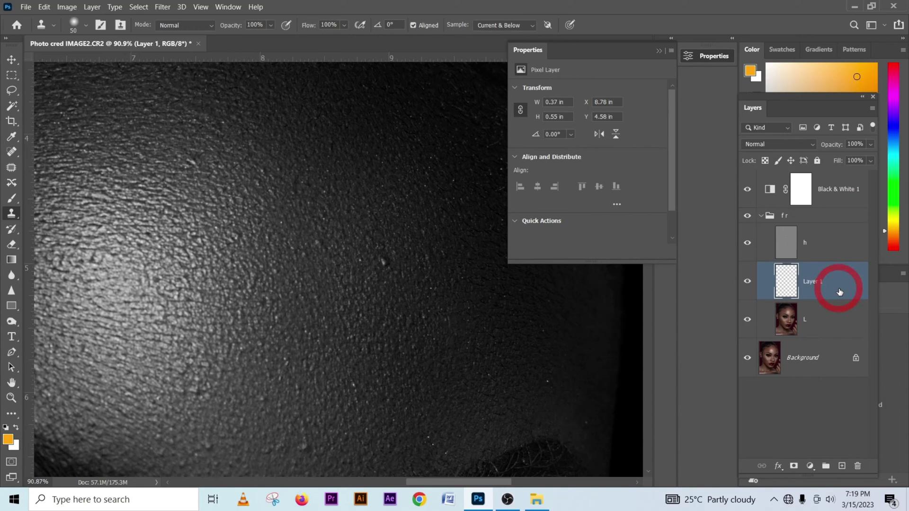
left_click(821, 242)
left_click(834, 287)
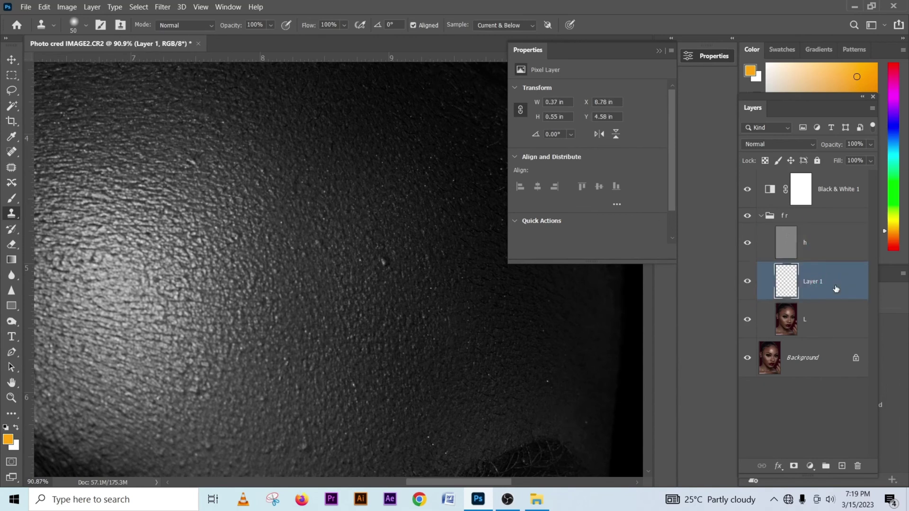
left_click_drag(835, 283, 859, 466)
Step: Try the Clone Stamp on the small forehead bump in layer h, and undo the dab
left_click(834, 242)
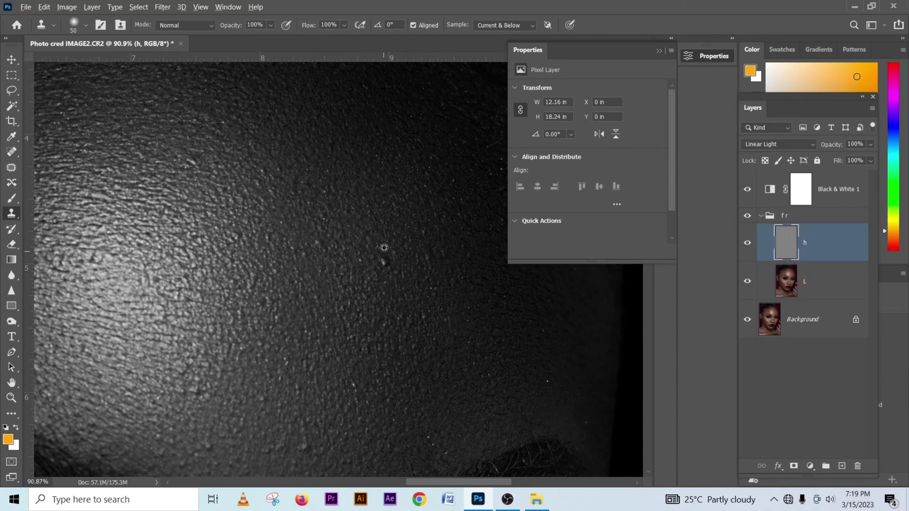
left_click(382, 261)
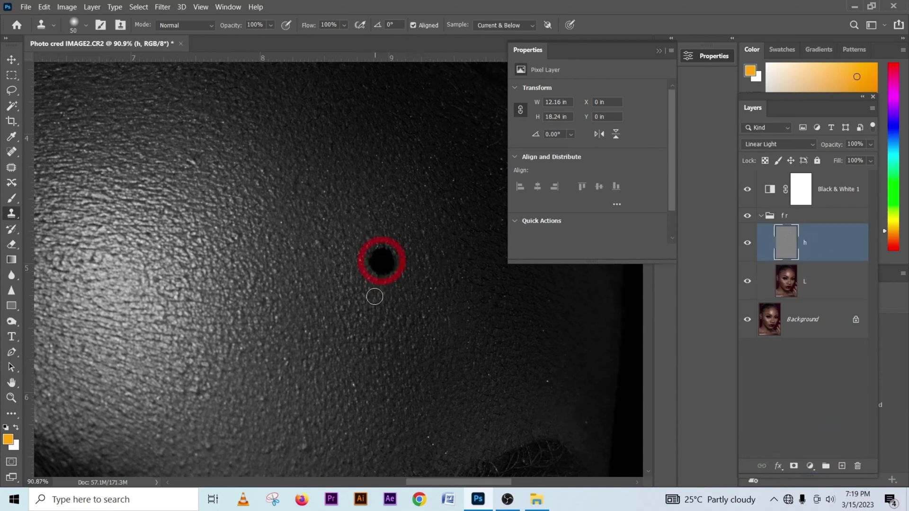
key("ctrl+z")
key("ctrl+z")
key("ctrl+z")
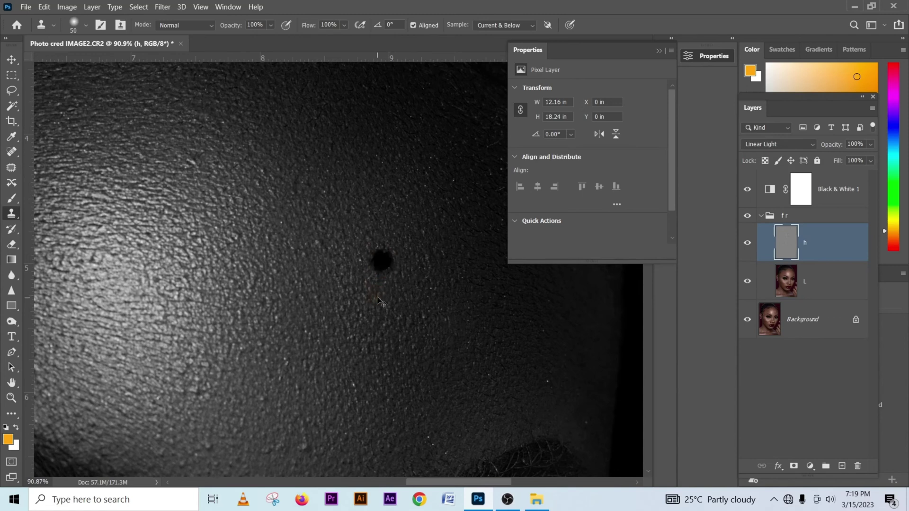
key("ctrl+z")
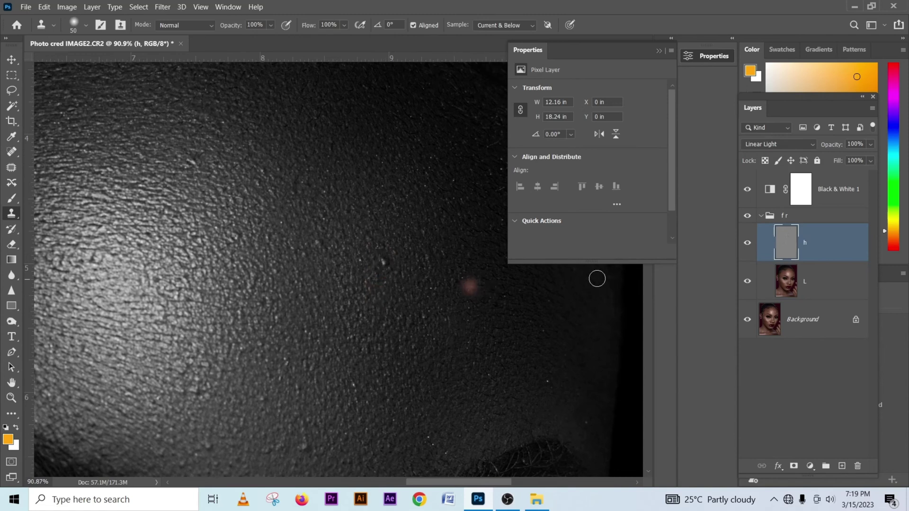
Step: Try cloning nearby skin over the small forehead bump on layer L
left_click(845, 281)
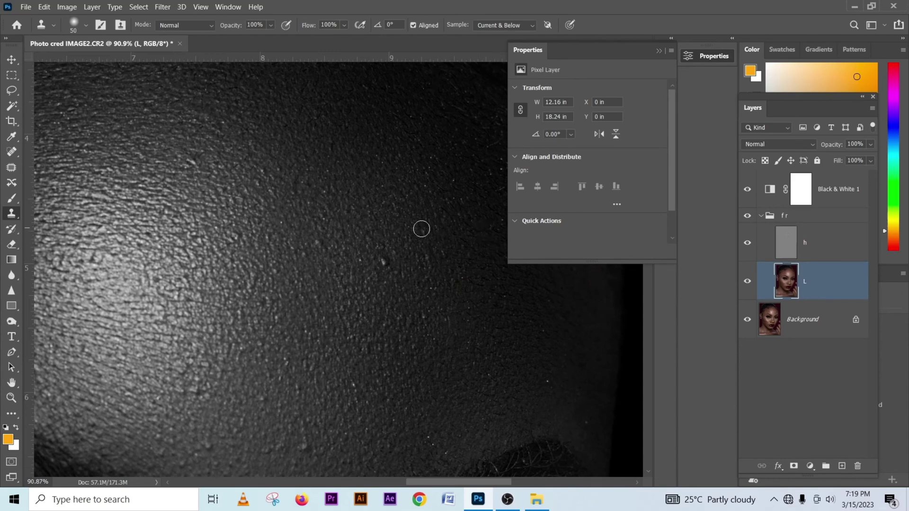
left_click(372, 232, "alt")
left_click(385, 259)
left_click(384, 259)
left_click_drag(370, 229, 471, 306)
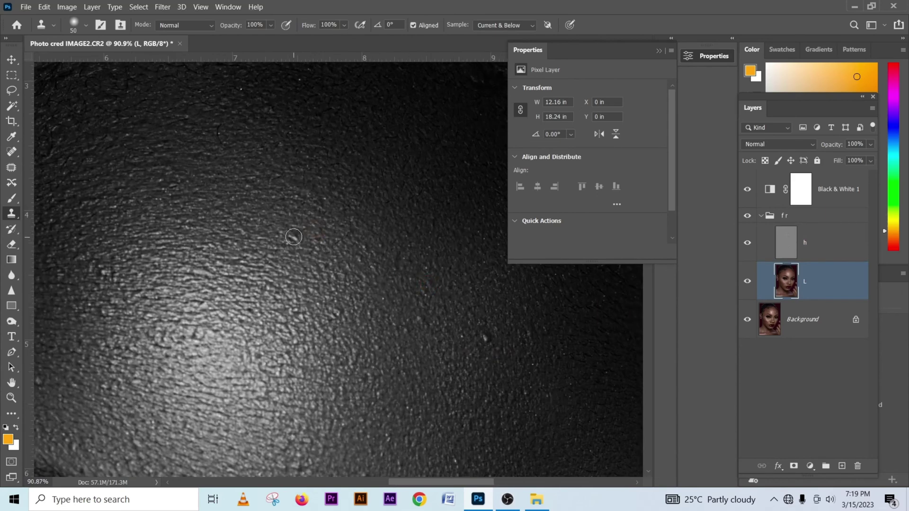
Step: Try cloning over the blemish beside the forehead highlight on layer h
left_click(826, 257)
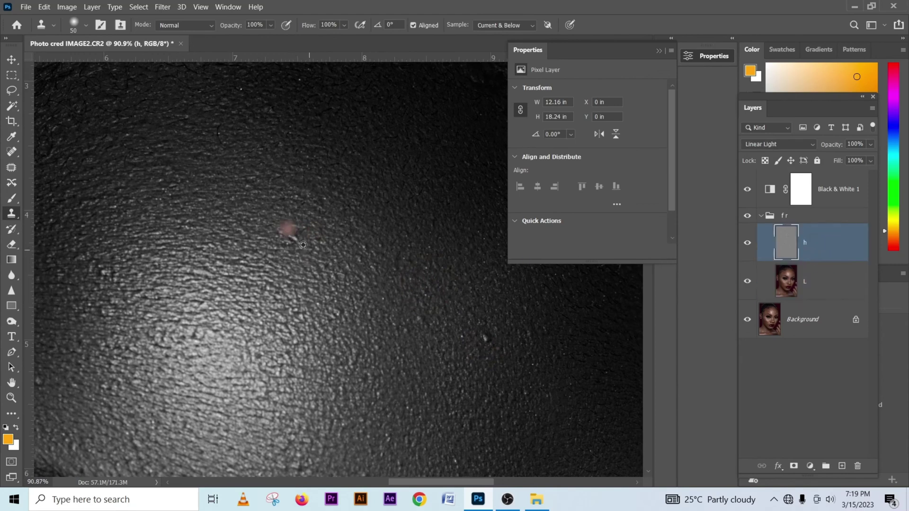
left_click_drag(284, 230, 300, 242)
scroll(369, 275, "down", 3)
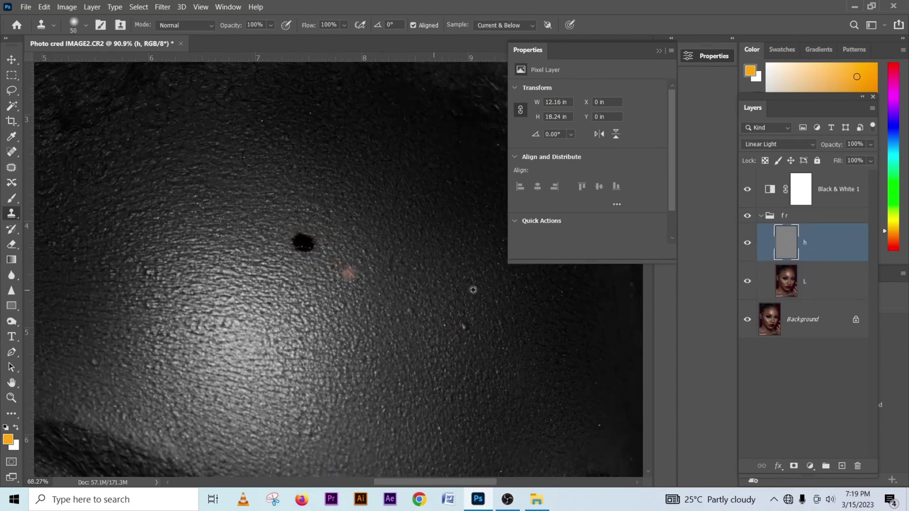
Step: Hide and delete the Black & White 1 adjustment layer, and collapse the f r group
left_click(748, 190)
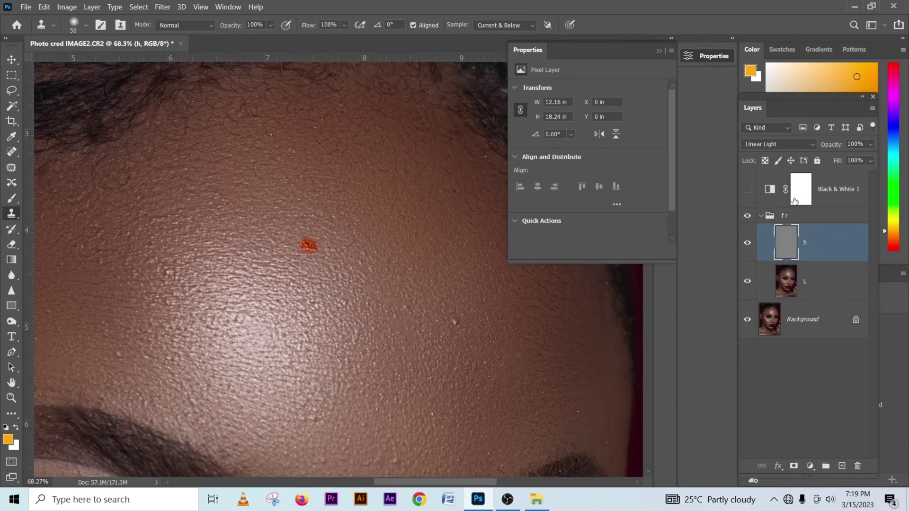
left_click(860, 194)
left_click_drag(853, 190, 860, 465)
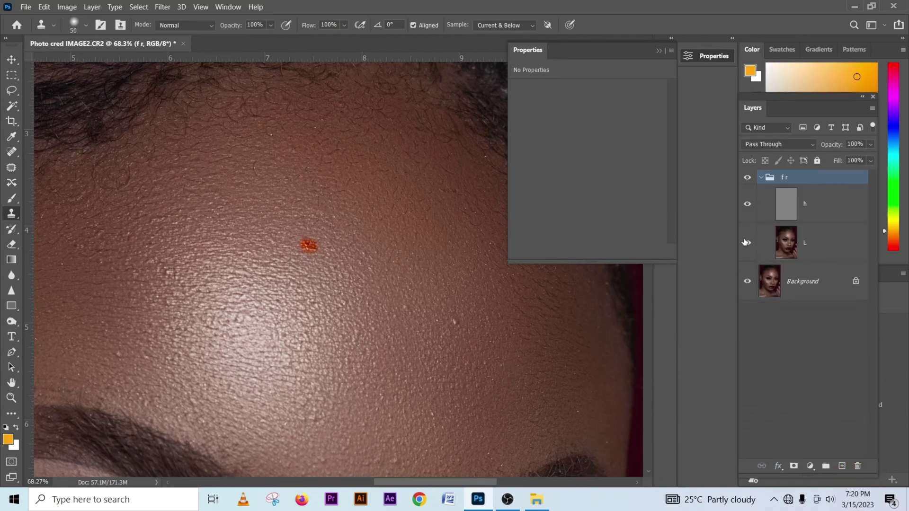
left_click(761, 178)
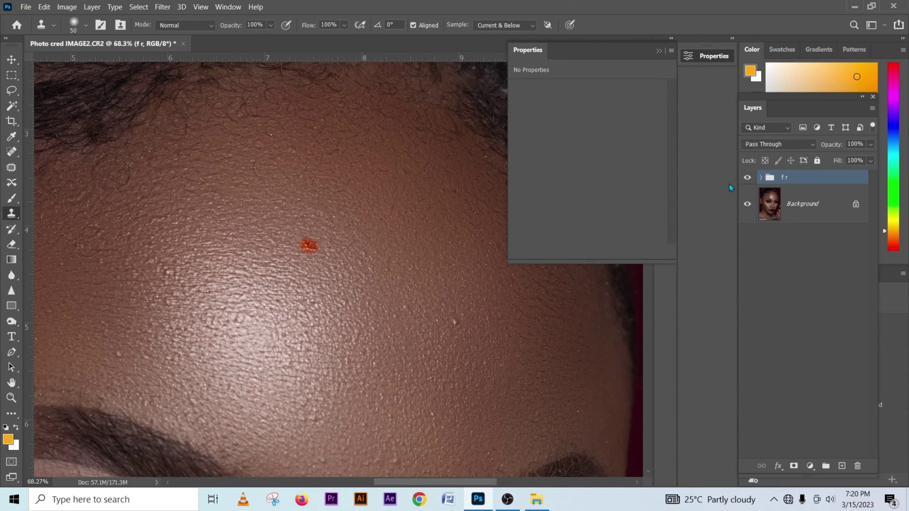
Step: Undo the layer deletion and the last clone stroke, show Black & White 1 again and select the f r group
key("ctrl+z")
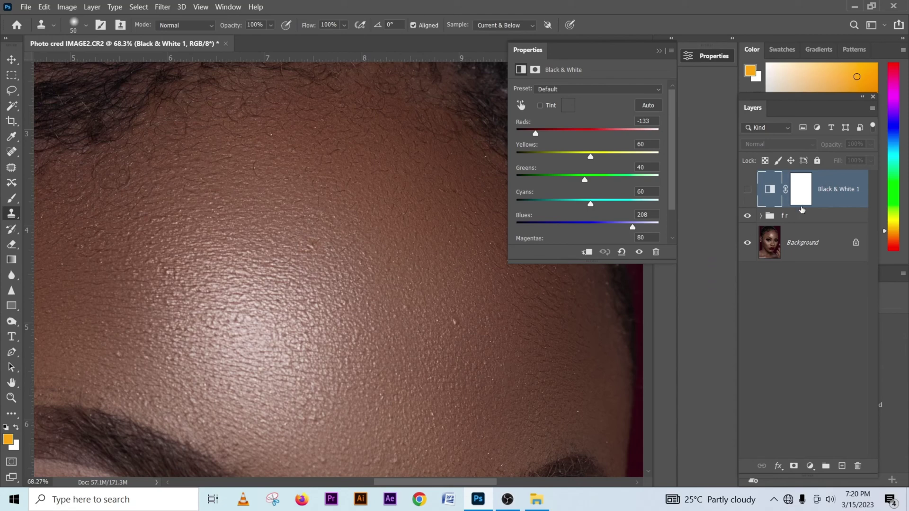
left_click(748, 190)
left_click(810, 216)
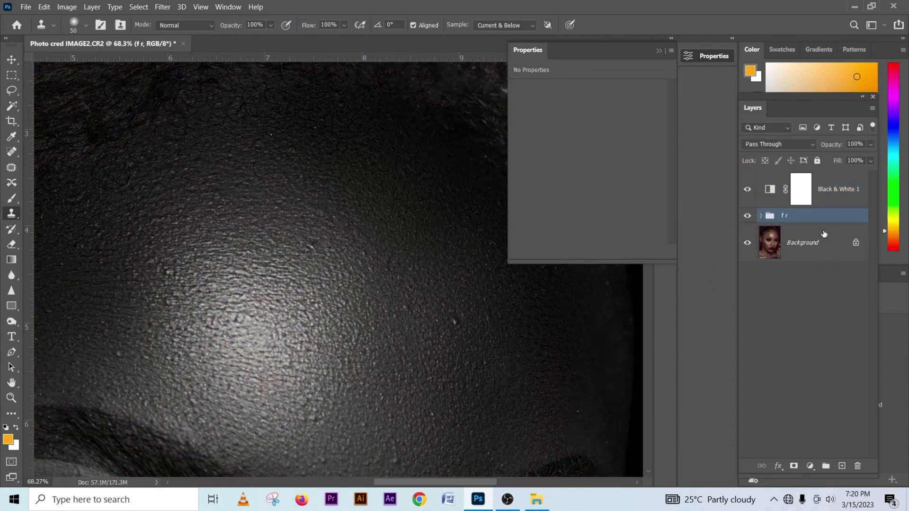
Step: Expand the f r group and, on layer h, patch the blemish right of the forehead highlight with clean skin from just below it
left_click(761, 217)
left_click(818, 244)
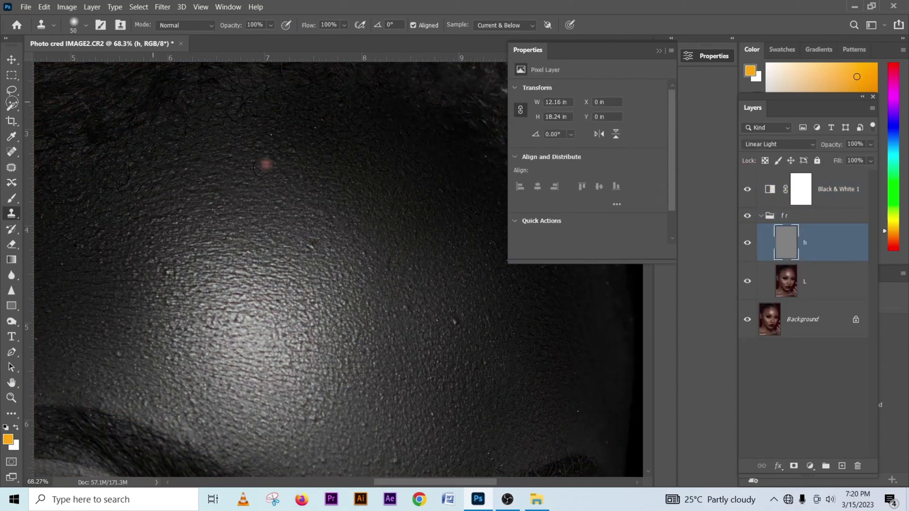
left_click(12, 167)
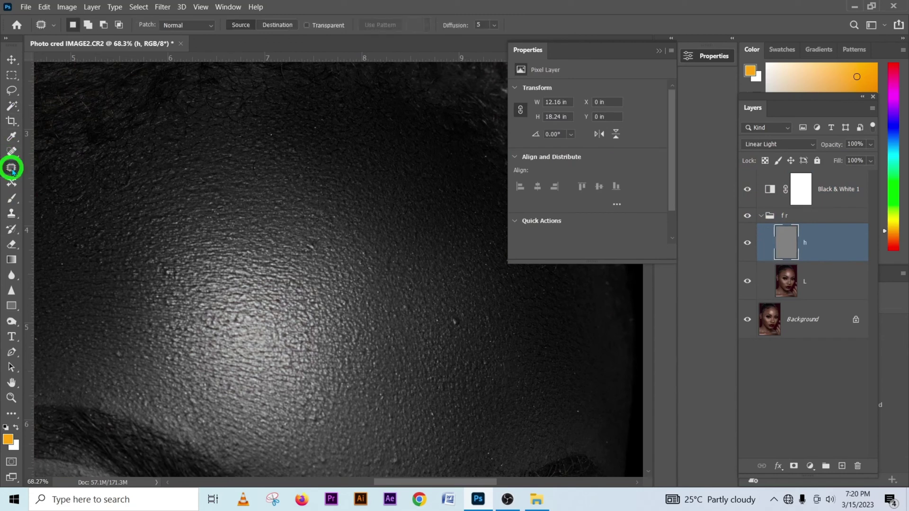
mouse_move(442, 318)
left_mouse_down()
mouse_move(466, 335)
mouse_move(441, 320)
mouse_move(446, 358)
left_mouse_up()
key("ctrl+d")
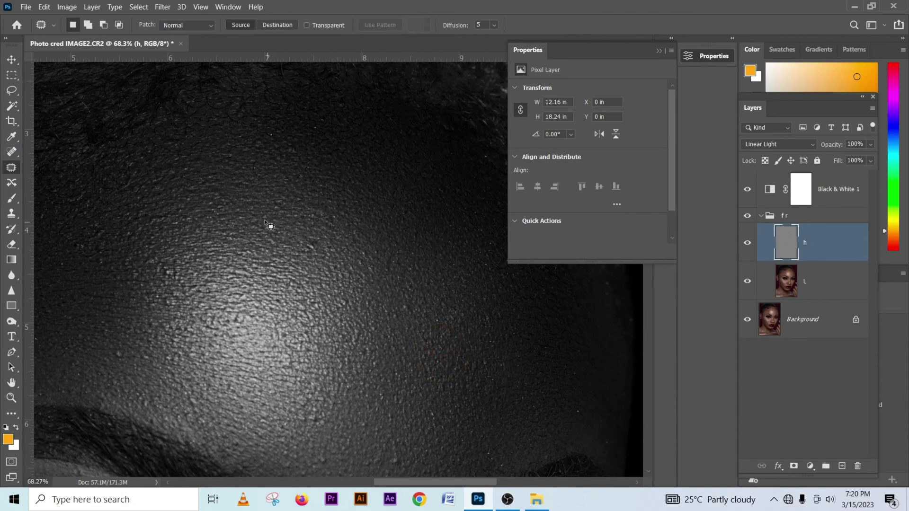
Step: Patch the small forehead bump above and right of the highlight on layer h, using the skin directly beneath it
mouse_move(305, 237)
left_mouse_down()
mouse_move(305, 257)
mouse_move(304, 238)
left_mouse_up()
left_click_drag(307, 247, 304, 273)
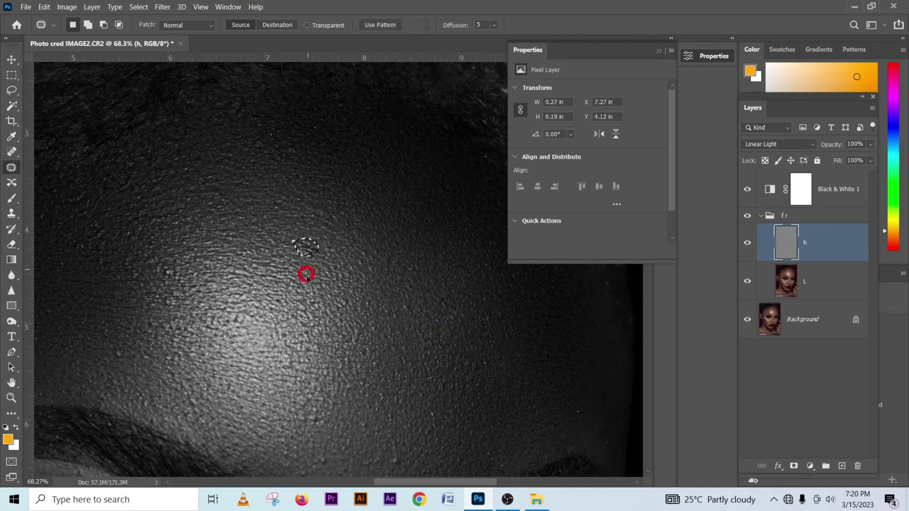
key("ctrl+d")
Step: Patch the cluster of bumps at the left edge of the forehead highlight with nearby smoother skin
mouse_move(173, 260)
left_mouse_down()
mouse_move(156, 281)
mouse_move(172, 261)
left_mouse_up()
mouse_move(164, 268)
left_mouse_down()
mouse_move(204, 279)
mouse_move(262, 228)
mouse_move(241, 241)
mouse_move(223, 229)
mouse_move(232, 257)
left_mouse_up()
key("ctrl+d")
key("ctrl+d")
mouse_move(190, 284)
left_mouse_down()
mouse_move(189, 293)
mouse_move(191, 272)
mouse_move(147, 276)
mouse_move(152, 261)
mouse_move(152, 290)
left_mouse_up()
Step: Patch another uneven spot just inside the left edge of the forehead highlight with adjacent skin
key("ctrl+d")
key("ctrl+d")
mouse_move(107, 262)
left_mouse_down()
mouse_move(97, 282)
mouse_move(278, 158)
left_mouse_up()
key("ctrl+d")
left_click_drag(297, 277, 191, 358)
left_click_drag(369, 188, 242, 324)
mouse_move(188, 295)
left_mouse_down()
mouse_move(174, 303)
mouse_move(187, 295)
mouse_move(210, 305)
left_mouse_up()
key("ctrl+d")
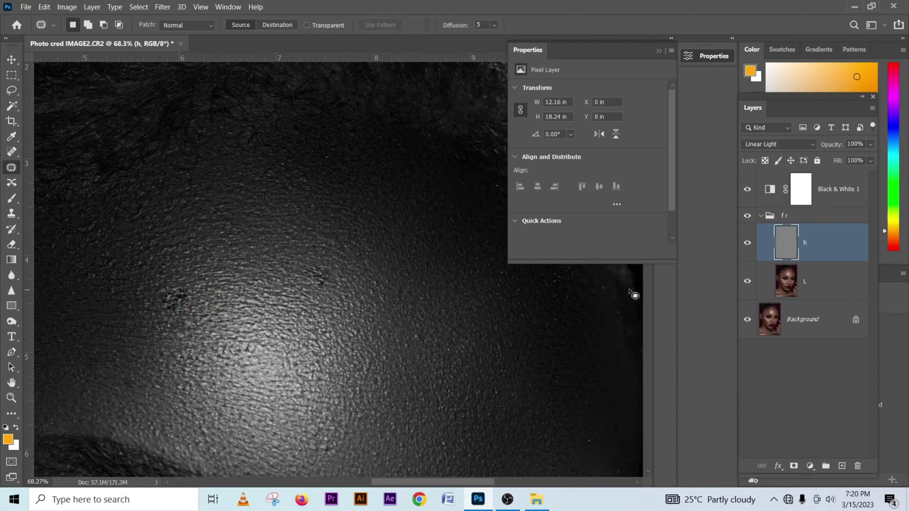
Step: Hide the Black & White 1 layer and toggle the f r group's visibility to compare the forehead before and after
left_click(748, 189)
left_click_drag(295, 299, 379, 240)
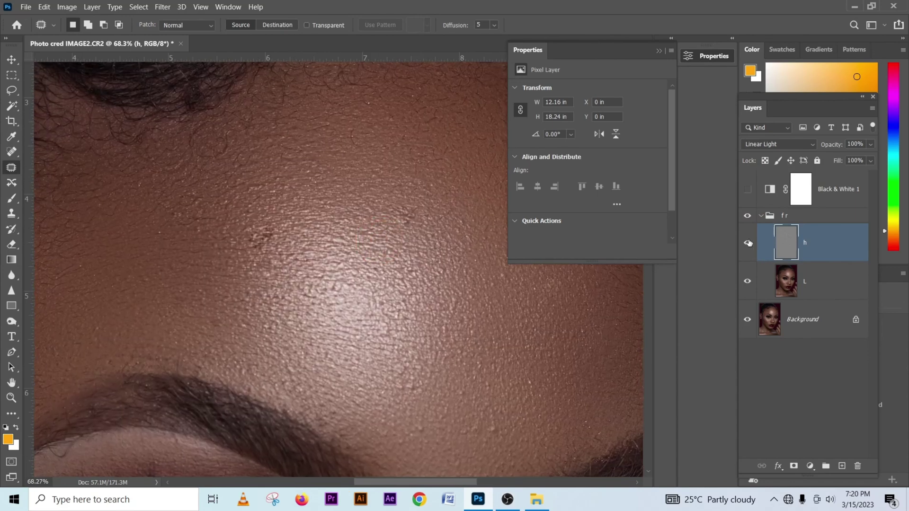
left_click(747, 216)
left_click(747, 217)
left_click(747, 216)
left_click(747, 216)
Step: Patch the bump on the lower forehead above the gap between the eyebrows with the skin just below it
scroll(394, 299, "down", 4)
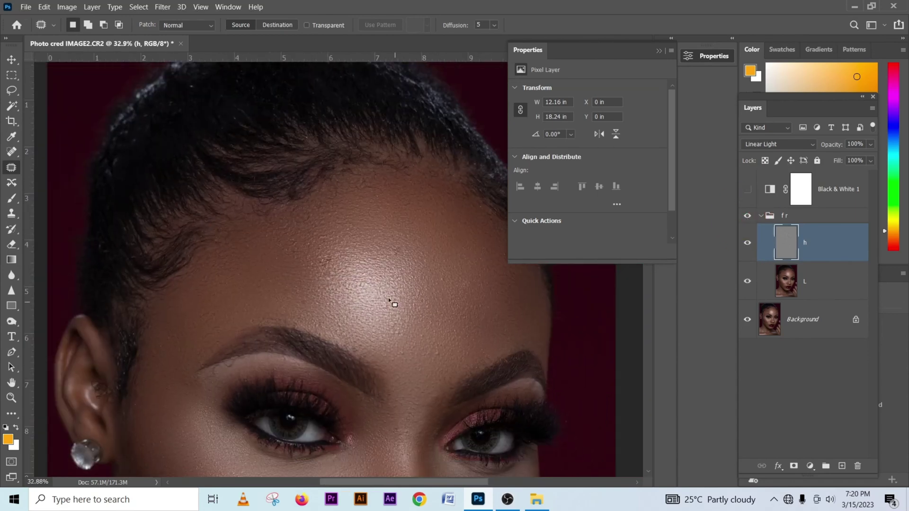
left_click_drag(392, 300, 380, 213)
scroll(396, 281, "up", 4)
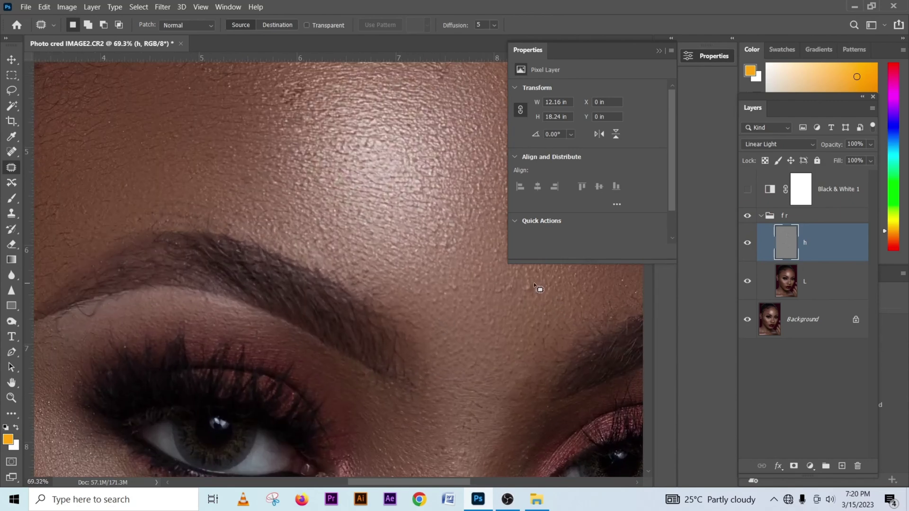
mouse_move(529, 298)
left_mouse_down()
mouse_move(531, 275)
mouse_move(529, 297)
left_mouse_up()
left_click_drag(528, 292, 529, 315)
key("ctrl+d")
Step: Patch the uneven skin on the forehead just above the left eyebrow with texture from beside it
left_click_drag(357, 267, 505, 354)
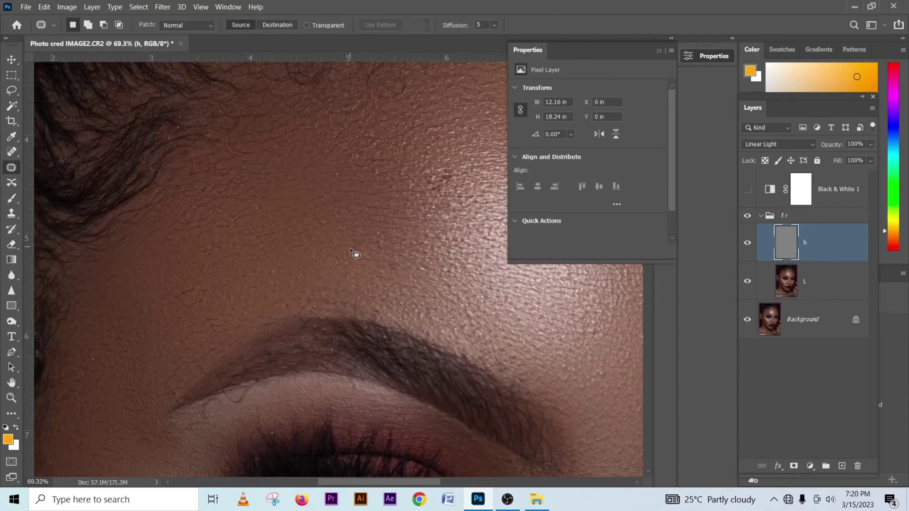
left_click_drag(277, 266, 303, 275)
key("ctrl+d")
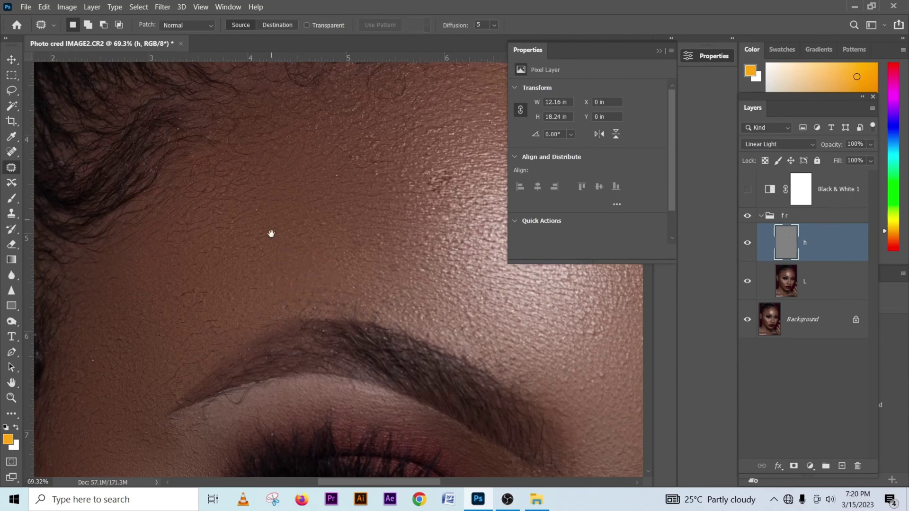
Step: Patch the blemishes on the left cheek near the corner of the mouth with neighbouring skin texture
left_click_drag(271, 234, 220, 315)
left_click_drag(392, 363, 297, 384)
left_click_drag(502, 342, 261, 328)
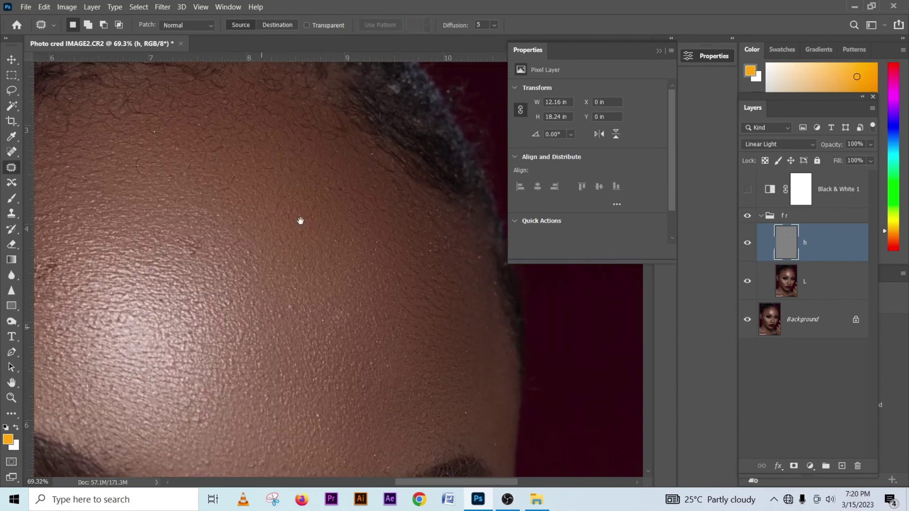
scroll(301, 221, "down", 20)
scroll(300, 221, "left", 8)
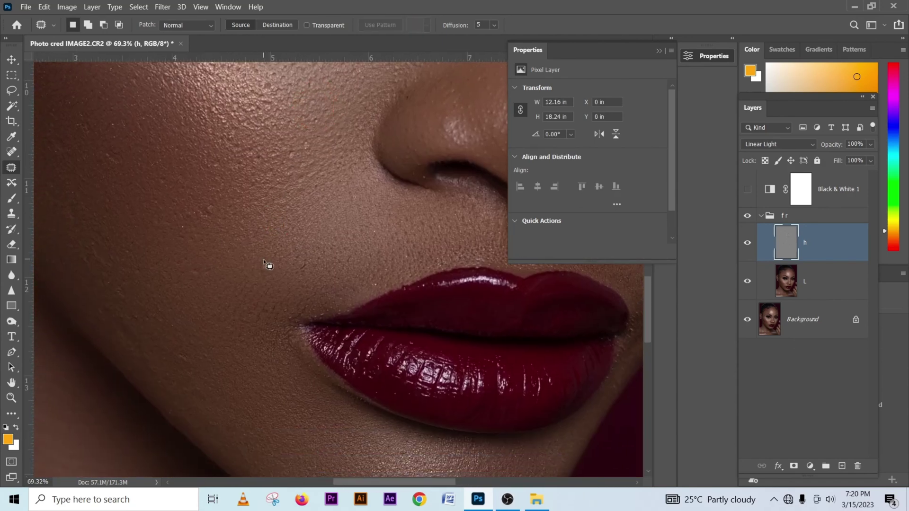
mouse_move(266, 276)
left_mouse_down()
mouse_move(255, 261)
mouse_move(248, 288)
left_mouse_up()
key("ctrl+d")
mouse_move(269, 254)
left_mouse_down()
mouse_move(260, 282)
mouse_move(245, 269)
left_mouse_up()
left_click_drag(261, 271, 255, 283)
key("ctrl+d")
Step: Patch two blemishes on the lower outer part of the left cheek with cleaner skin below them
mouse_move(97, 236)
left_mouse_down()
mouse_move(104, 255)
mouse_move(97, 250)
left_mouse_up()
mouse_move(96, 257)
left_mouse_down()
mouse_move(144, 246)
mouse_move(167, 330)
left_mouse_up()
key("ctrl+d")
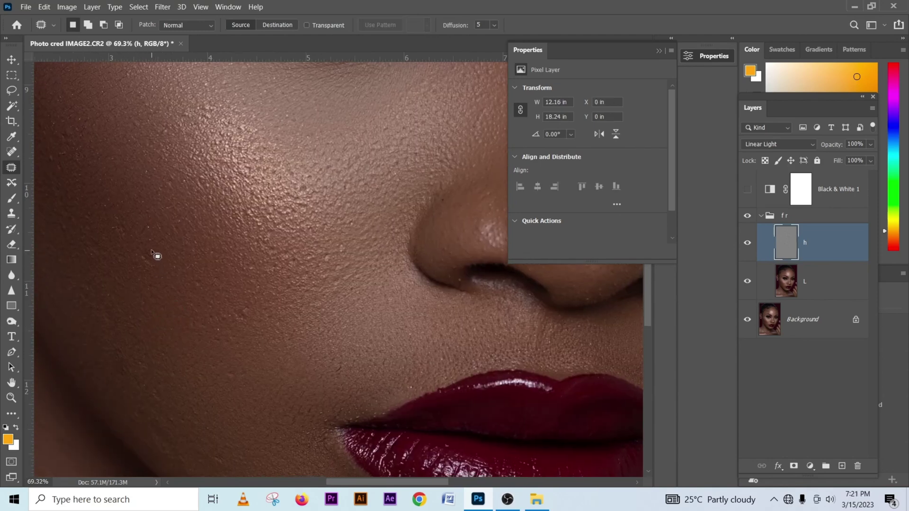
mouse_move(145, 267)
left_mouse_down()
mouse_move(152, 248)
mouse_move(163, 302)
left_mouse_up()
key("ctrl+d")
Step: Patch the rough area along the outer edge of the left cheek, level with the cheek highlight
left_click_drag(121, 236, 236, 357)
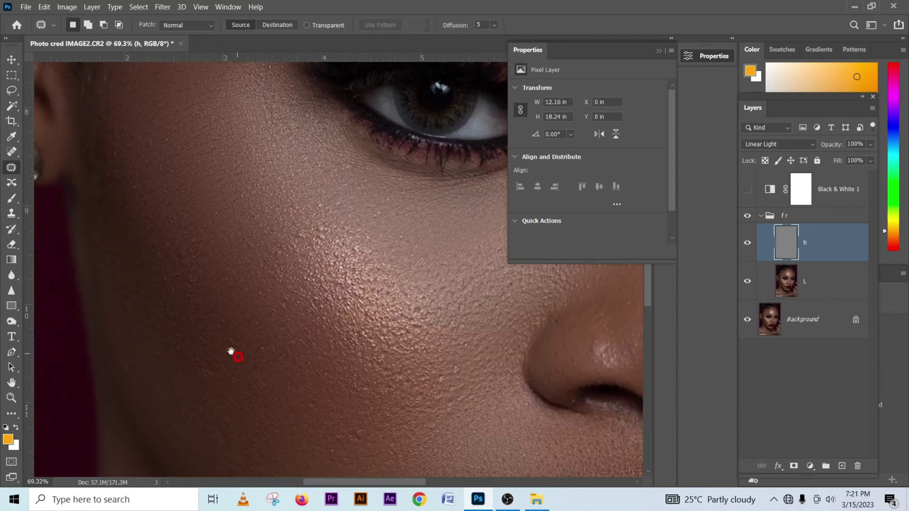
mouse_move(172, 272)
left_mouse_down()
mouse_move(177, 300)
mouse_move(174, 276)
mouse_move(207, 325)
left_mouse_up()
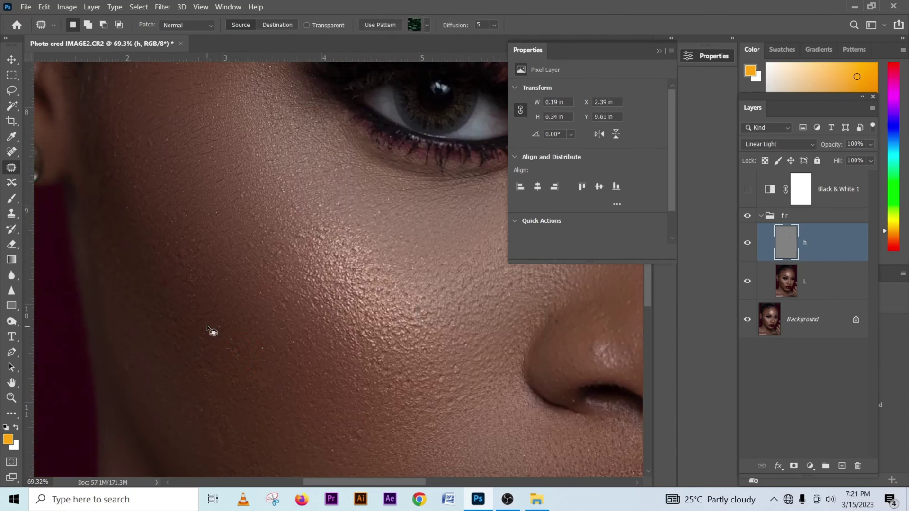
key("ctrl+d")
Step: Try patching a blemish on the right cheek beside the nose, and undo the last action
scroll(341, 319, "down", 4)
scroll(342, 235, "up", 13)
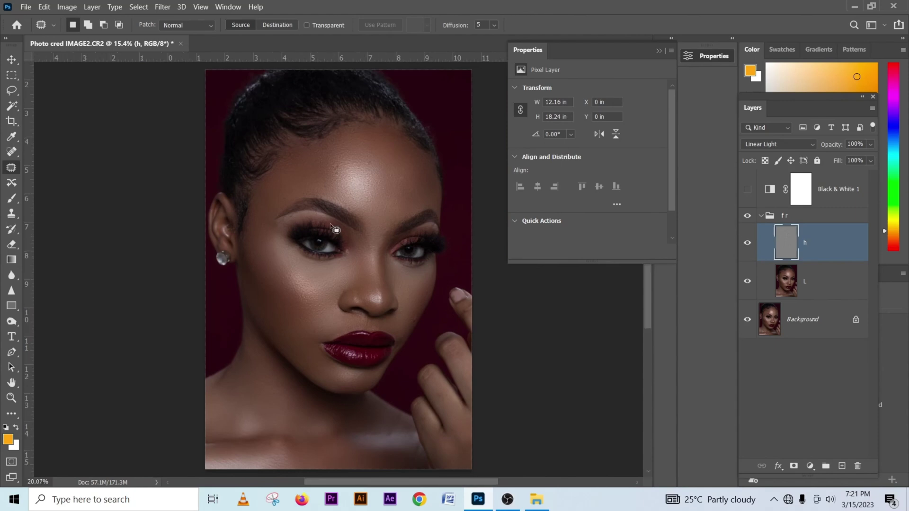
left_click_drag(330, 244, 237, 95)
left_click_drag(341, 379, 418, 110)
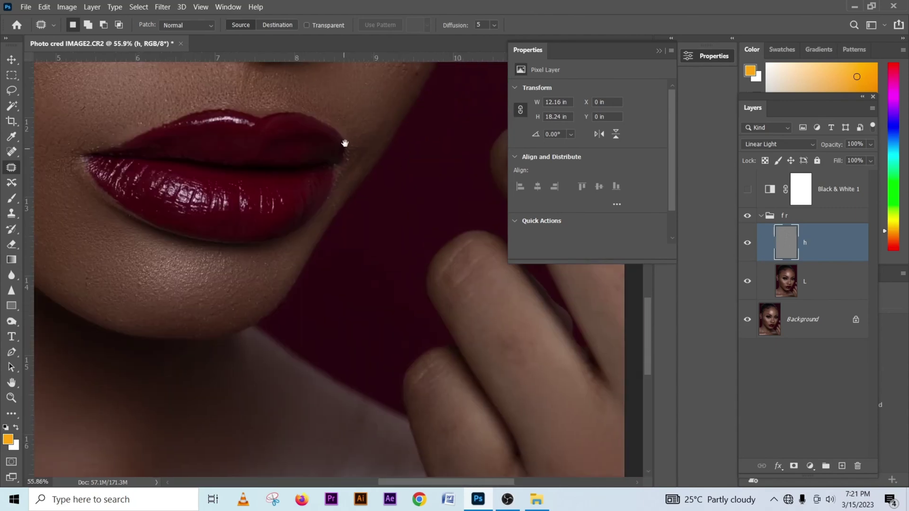
left_click_drag(344, 143, 284, 402)
left_click_drag(288, 138, 235, 138)
mouse_move(254, 250)
left_mouse_down()
mouse_move(283, 142)
mouse_move(338, 152)
mouse_move(235, 186)
mouse_move(229, 146)
mouse_move(258, 161)
mouse_move(248, 202)
mouse_move(281, 203)
left_mouse_up()
scroll(300, 274, "up", 2)
left_click(253, 255)
key("ctrl+z")
left_click(279, 226)
Step: Patch the crease beneath the left eye with the smoother skin directly below it
left_click_drag(240, 229, 401, 282)
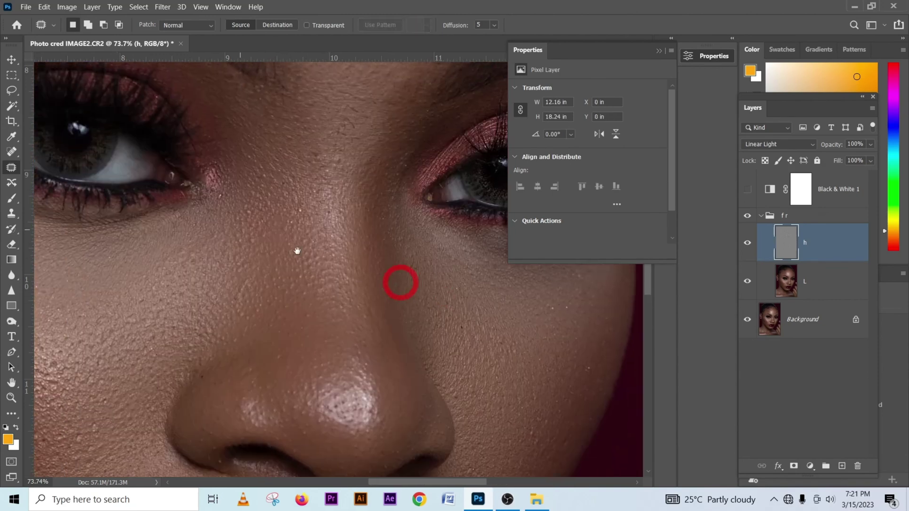
mouse_move(85, 94)
left_mouse_down()
mouse_move(241, 229)
mouse_move(228, 260)
mouse_move(314, 270)
mouse_move(184, 283)
mouse_move(142, 222)
mouse_move(162, 239)
left_mouse_up()
mouse_move(209, 276)
left_mouse_down()
mouse_move(200, 306)
mouse_move(224, 298)
mouse_move(246, 339)
mouse_move(179, 262)
mouse_move(208, 306)
left_mouse_up()
left_click(256, 298)
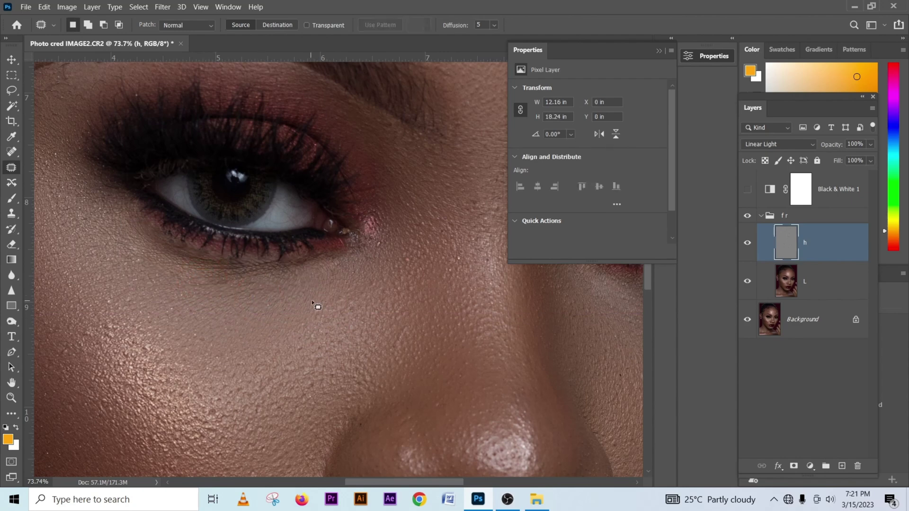
Step: Delete the Black & White 1 adjustment layer and collapse the f r group
scroll(306, 302, "down", 10)
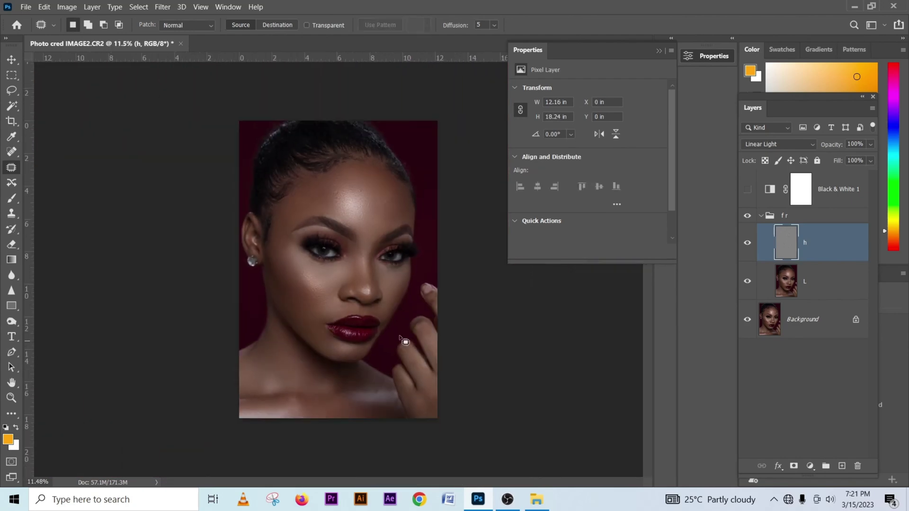
left_click(829, 189)
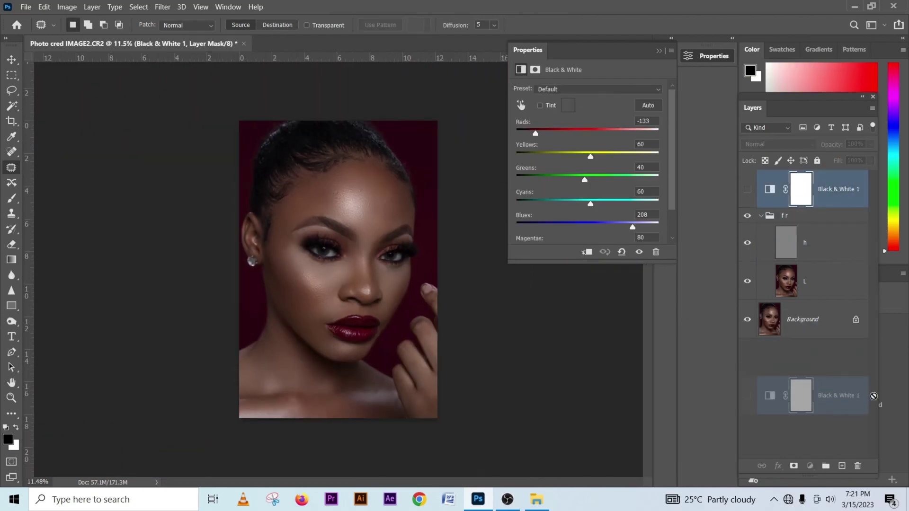
key("Delete")
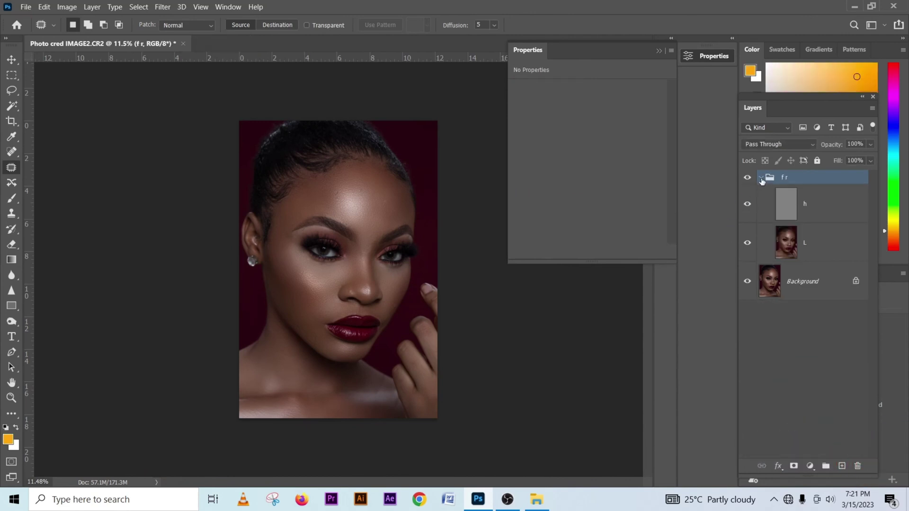
left_click(761, 179)
Step: Toggle the f r group's visibility to compare the whole portrait before and after the retouch
left_click(748, 179)
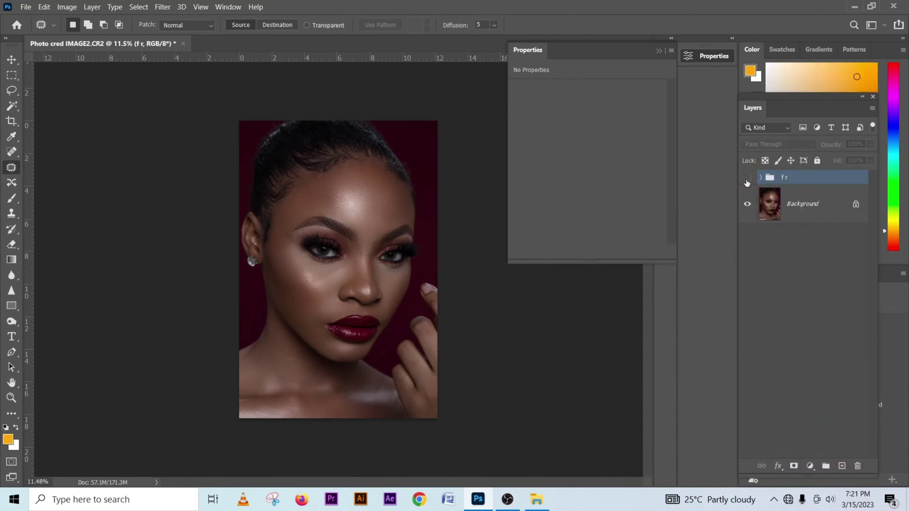
left_click(747, 180)
left_click(747, 180)
left_click(747, 180)
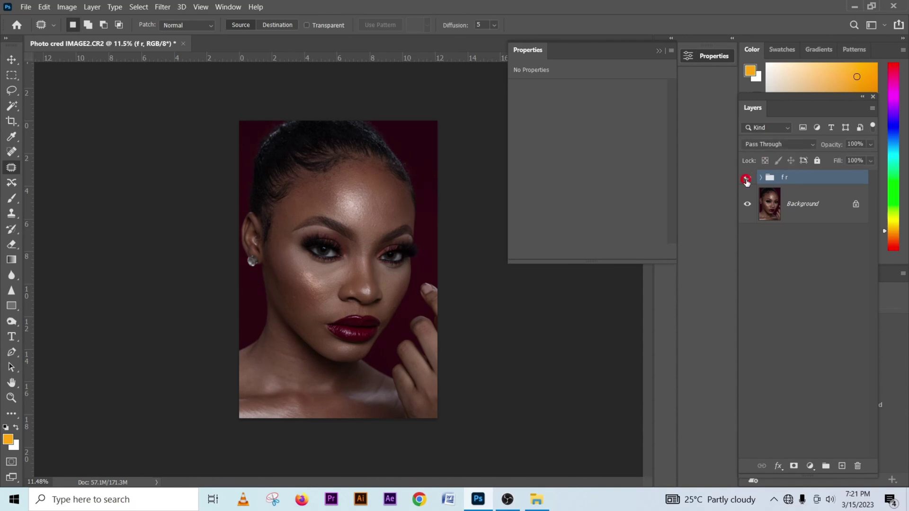